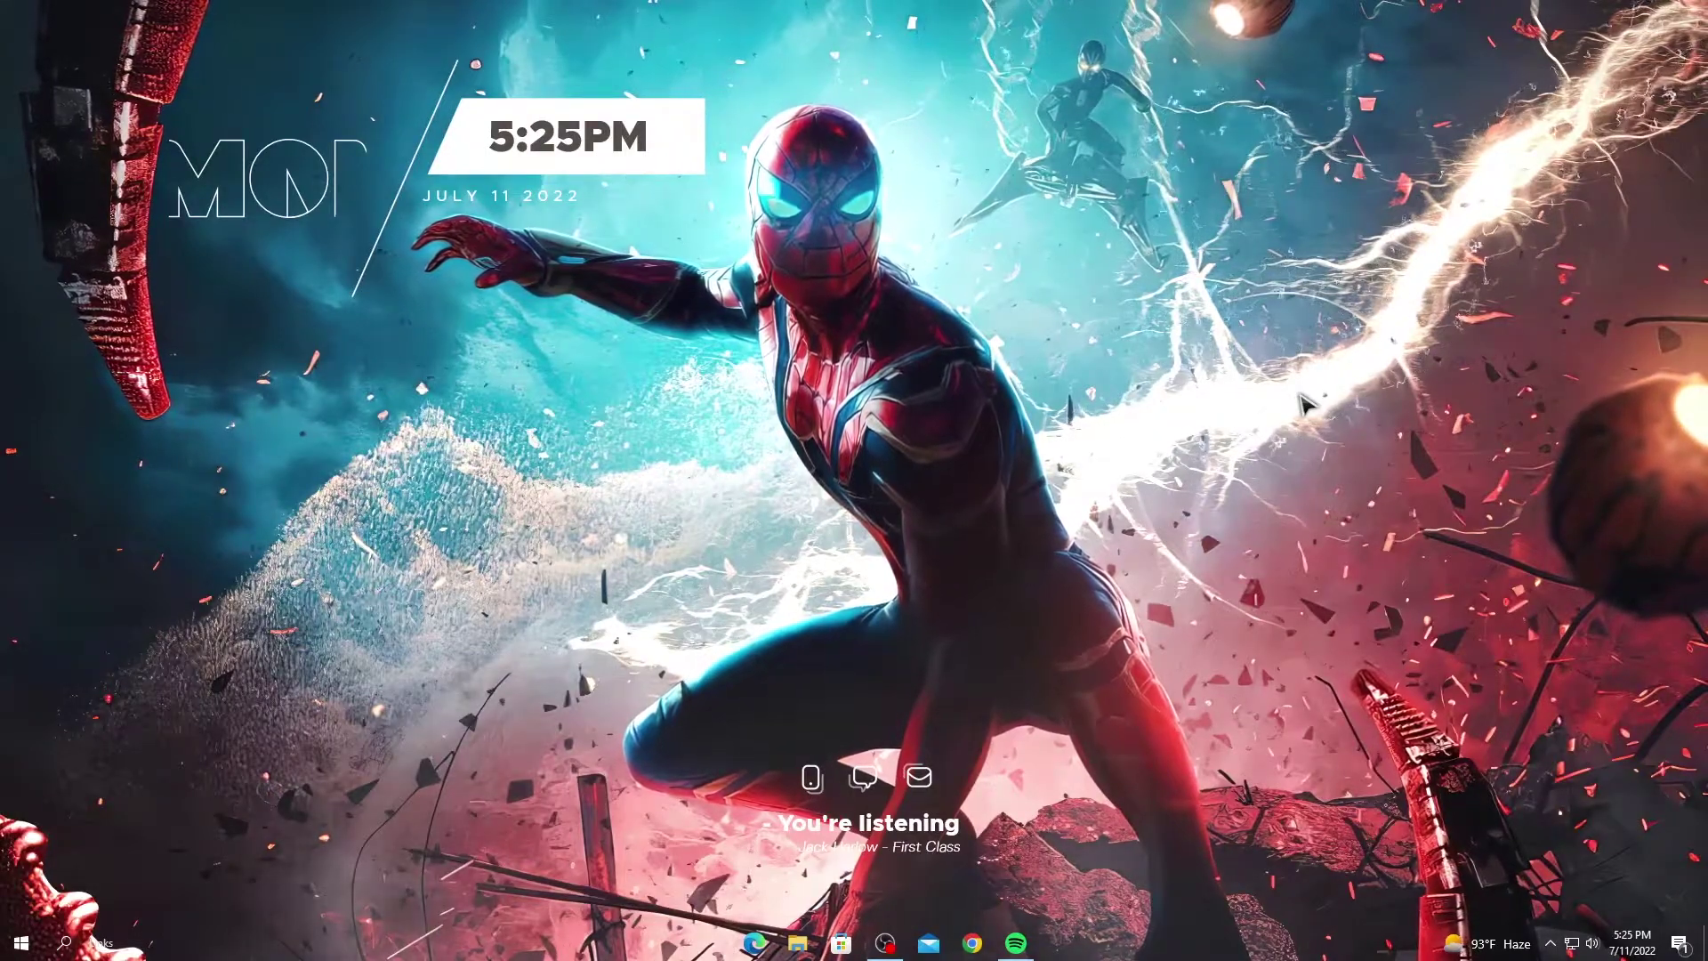
- Refresh the desktop and try the phone and chat widget shortcuts, closing the This PC and Facebook windows they open
{"action": "right_click", "coordinate": [1298, 392]}
{"action": "left_click", "coordinate": [1320, 444]}
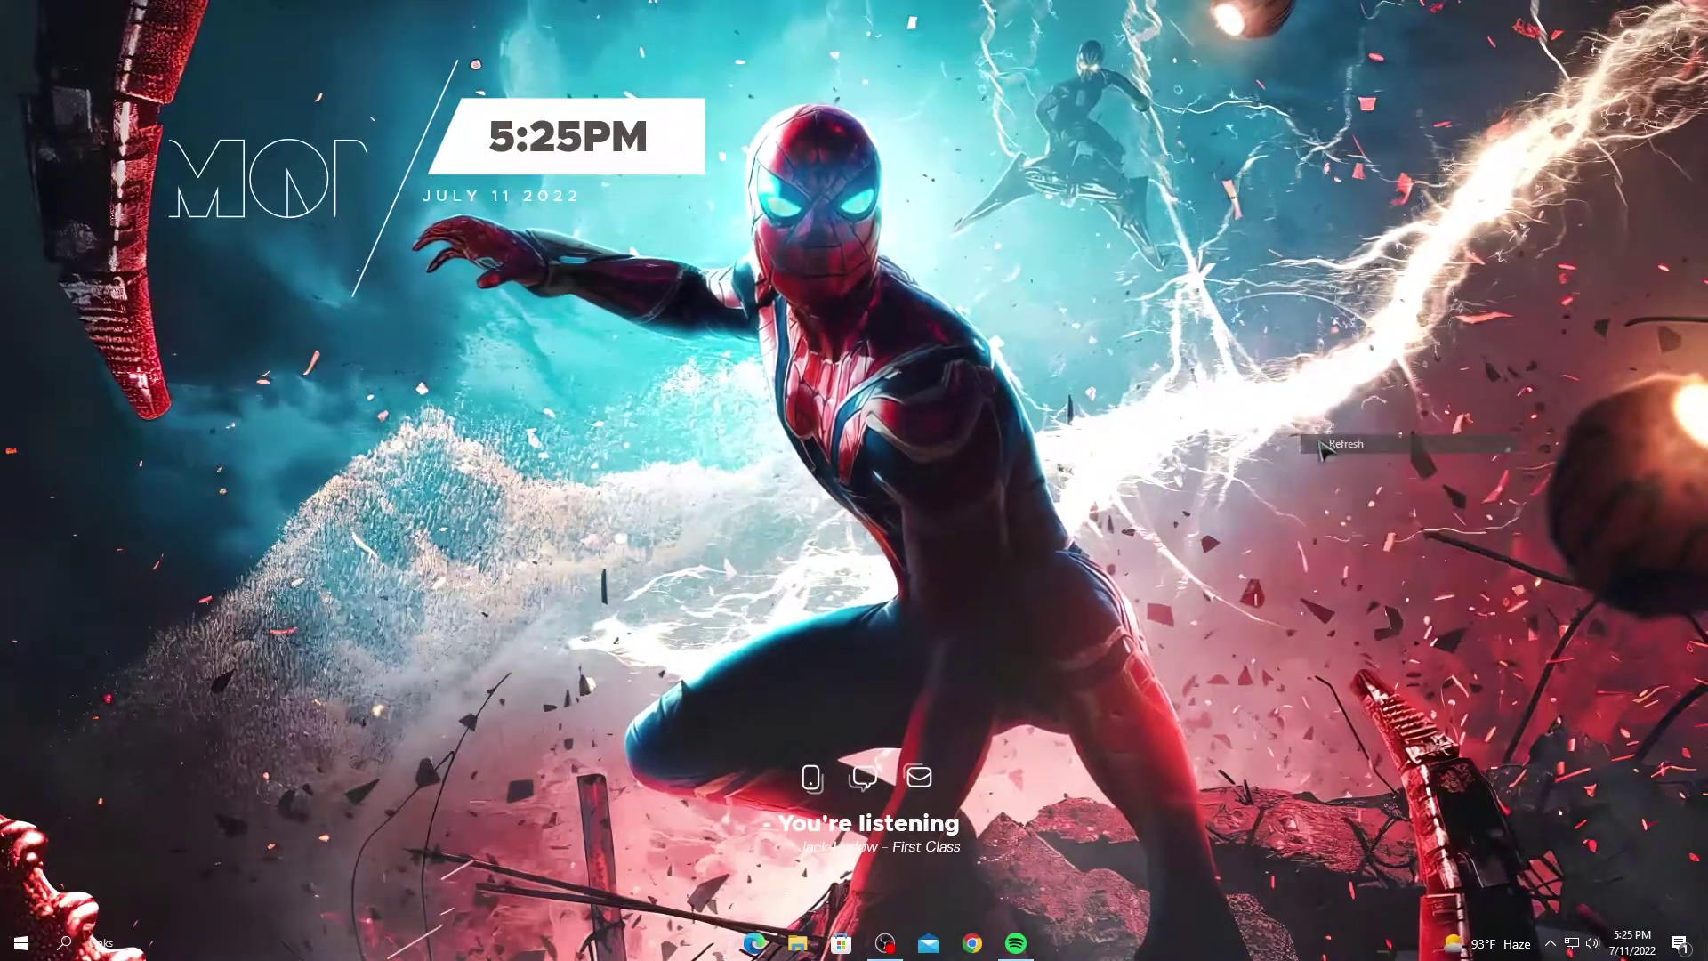
{"action": "left_click", "coordinate": [811, 779]}
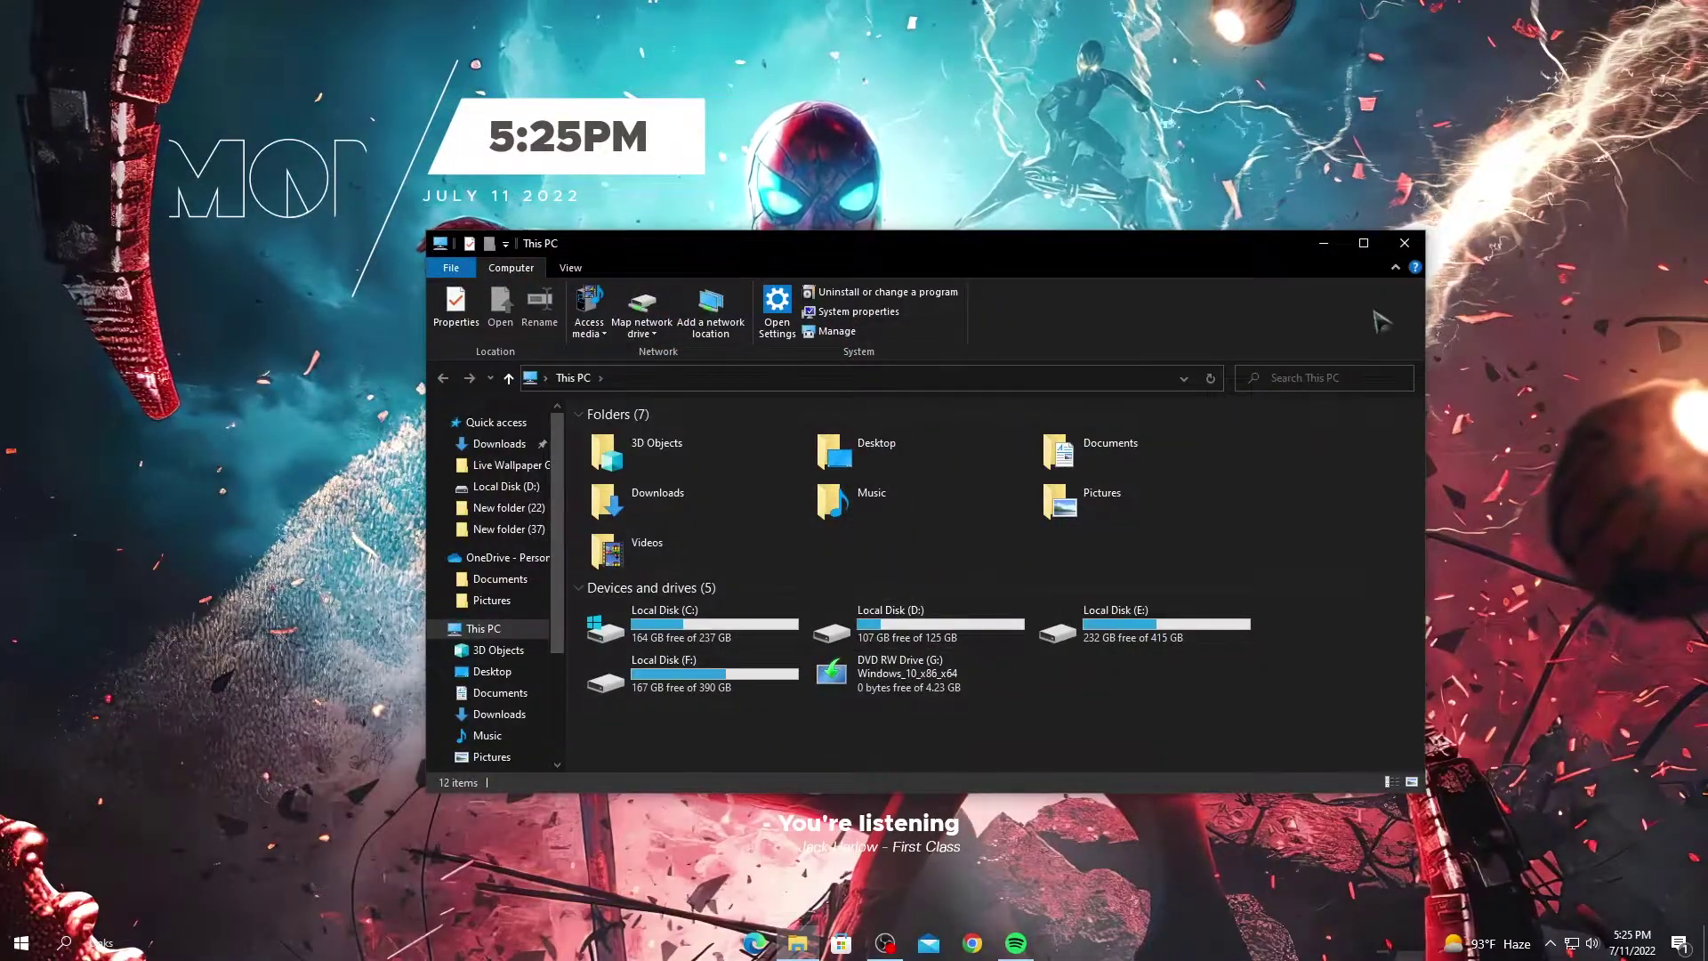
{"action": "left_click", "coordinate": [1404, 243]}
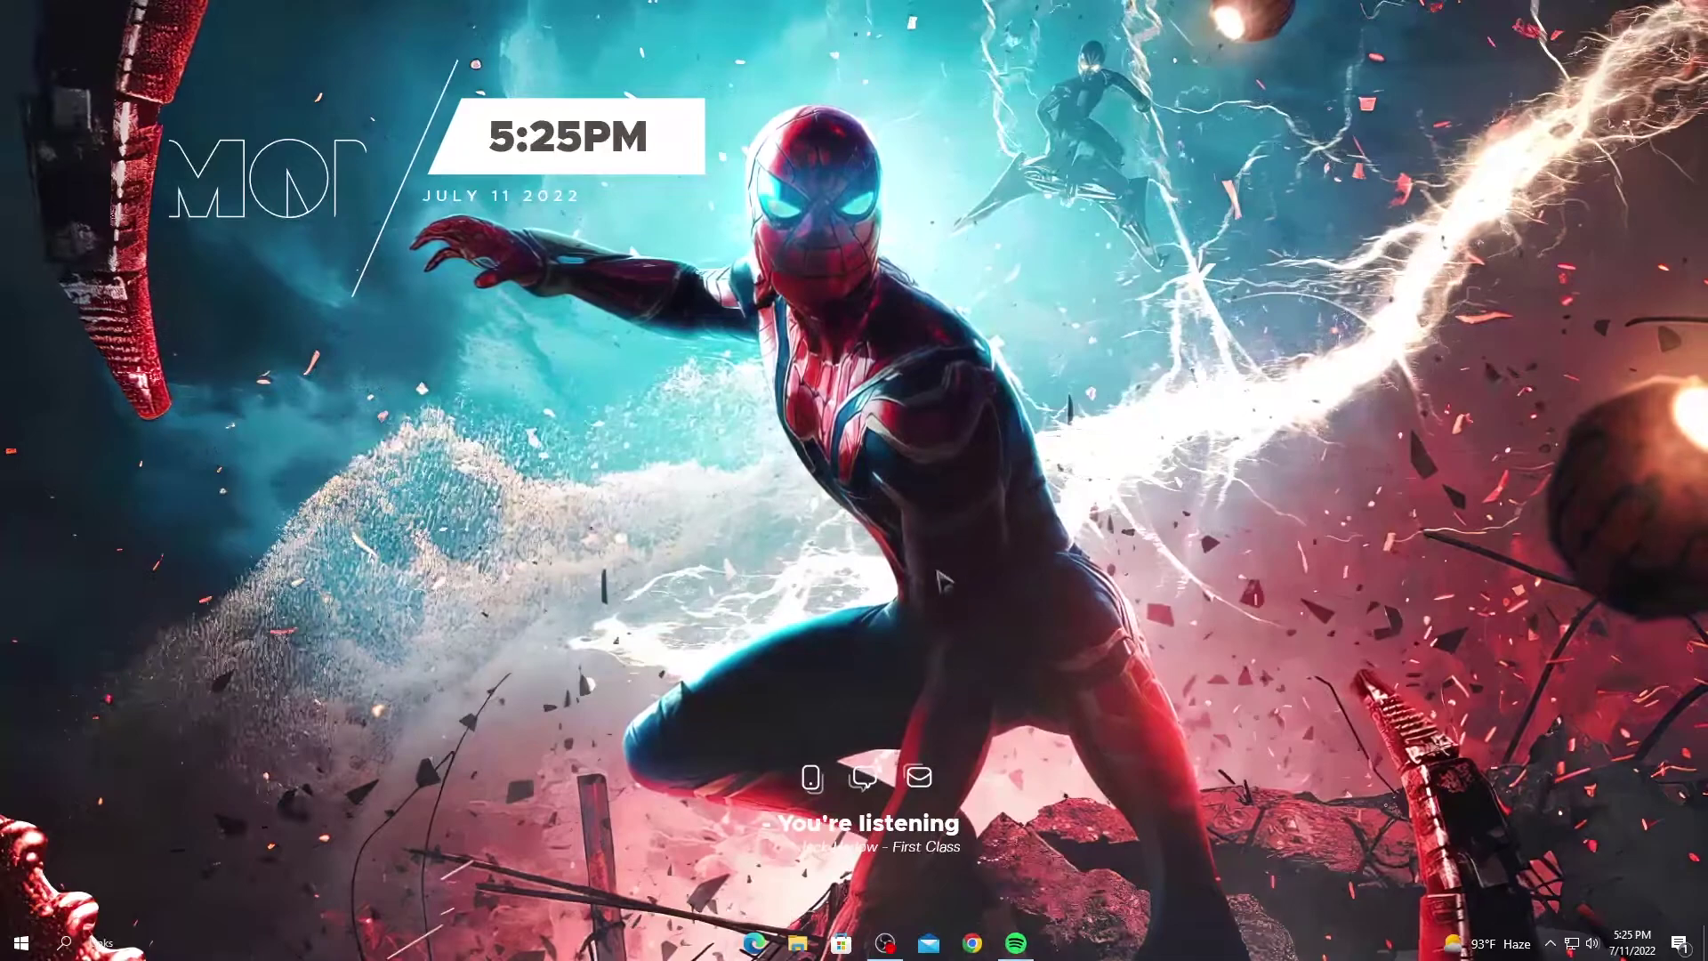
{"action": "left_click", "coordinate": [863, 778]}
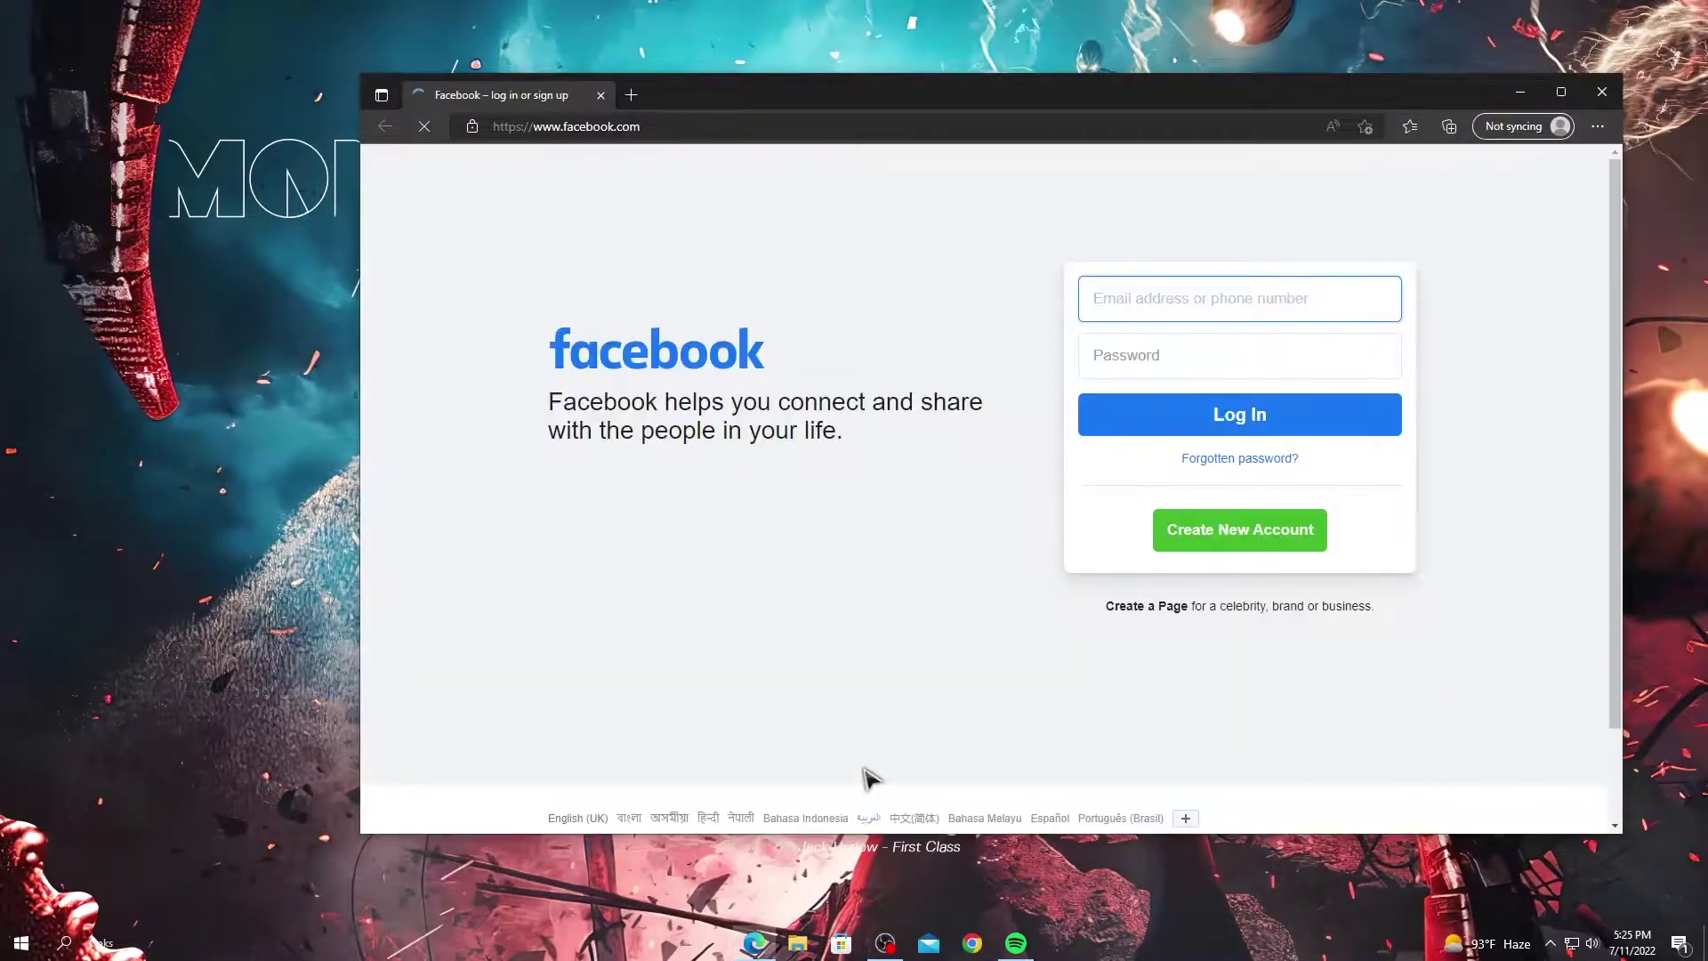
{"action": "left_click", "coordinate": [1602, 92]}
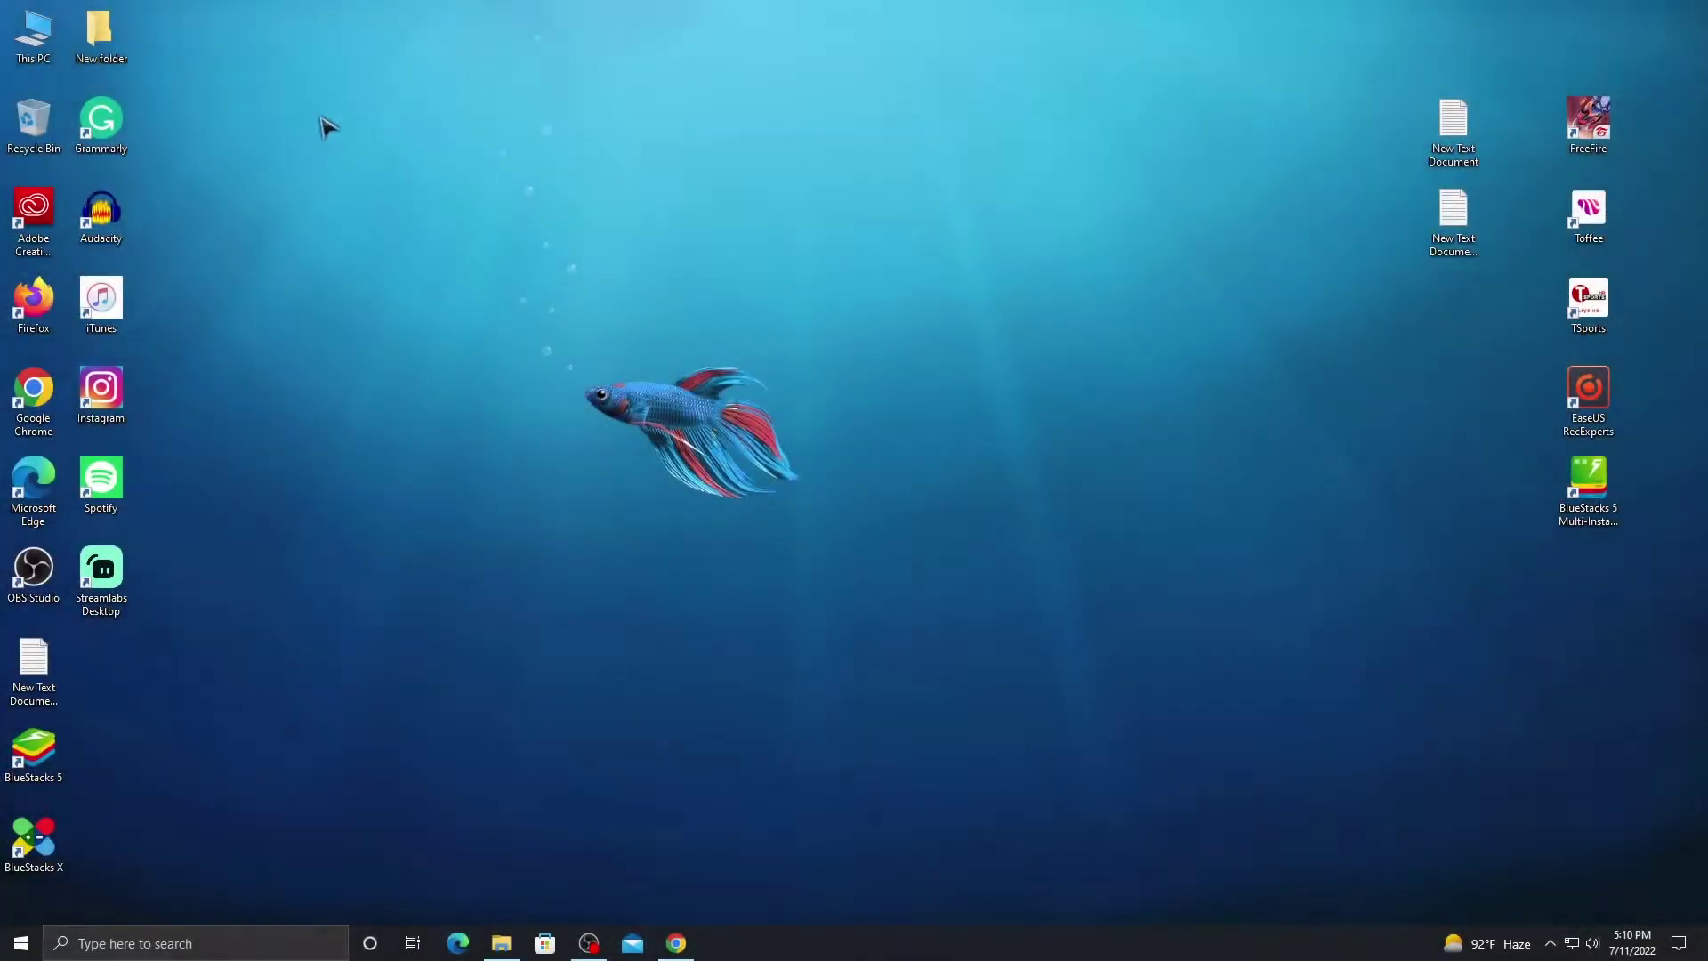
{"action": "left_click_drag", "start_coordinate": [198, 56], "coordinate": [5, 854]}
{"action": "left_click", "coordinate": [1246, 146]}
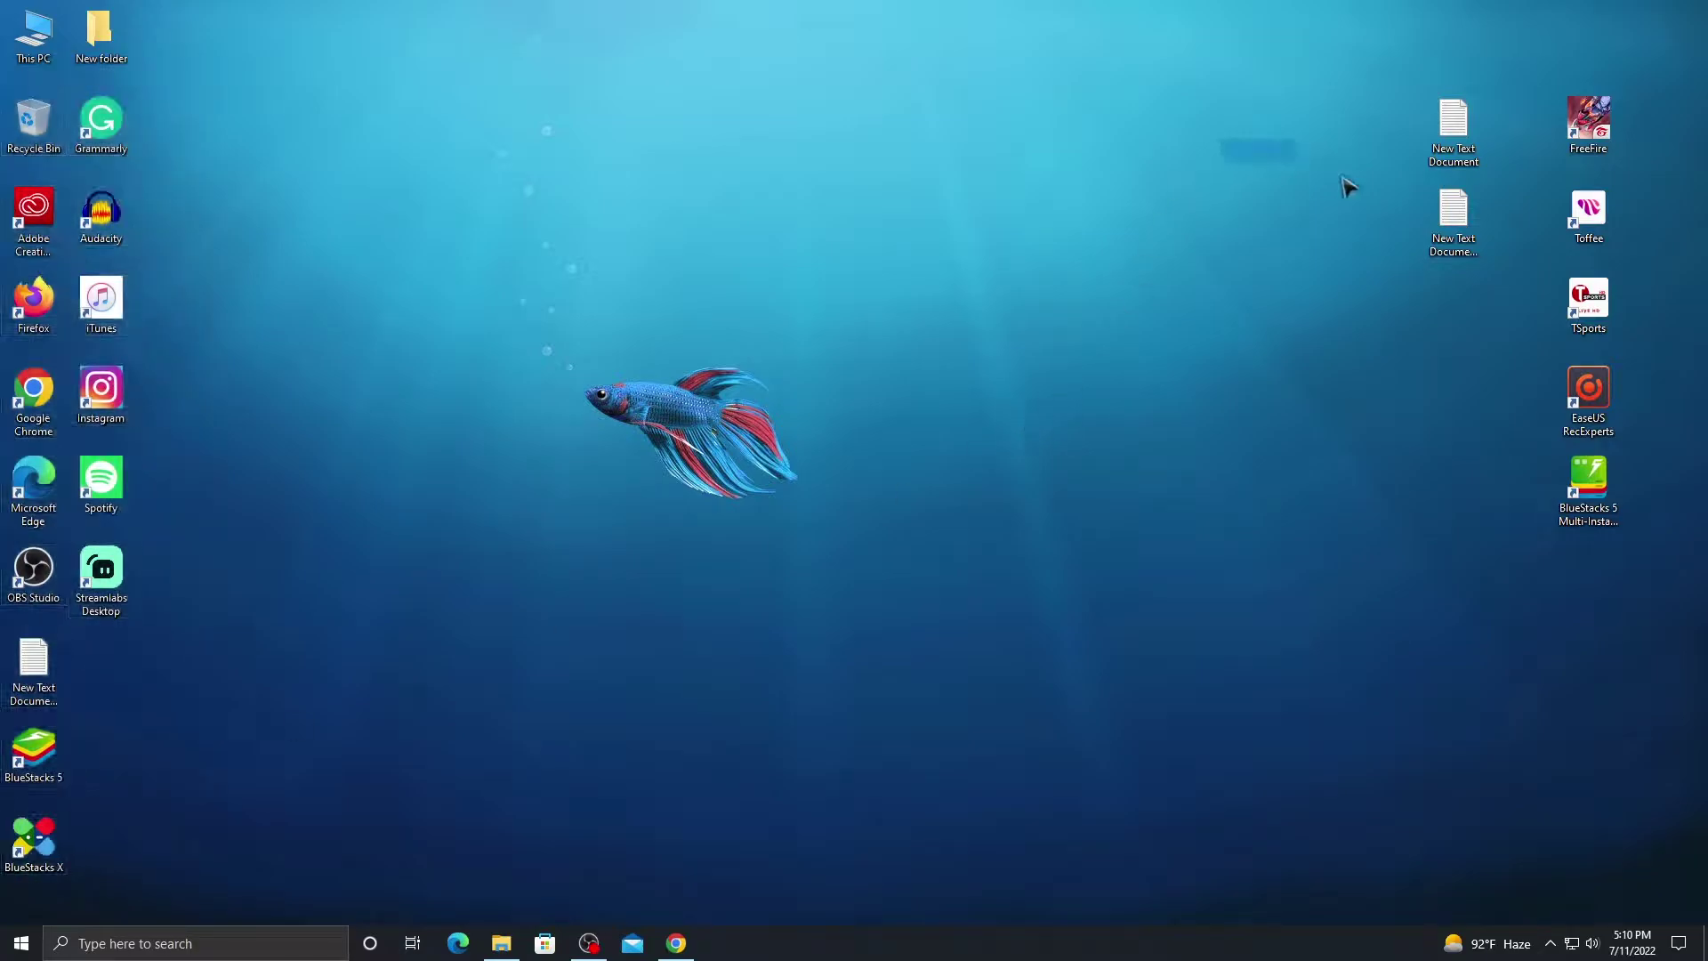
{"action": "left_click_drag", "start_coordinate": [1322, 178], "coordinate": [1593, 572]}
{"action": "left_click", "coordinate": [979, 430]}
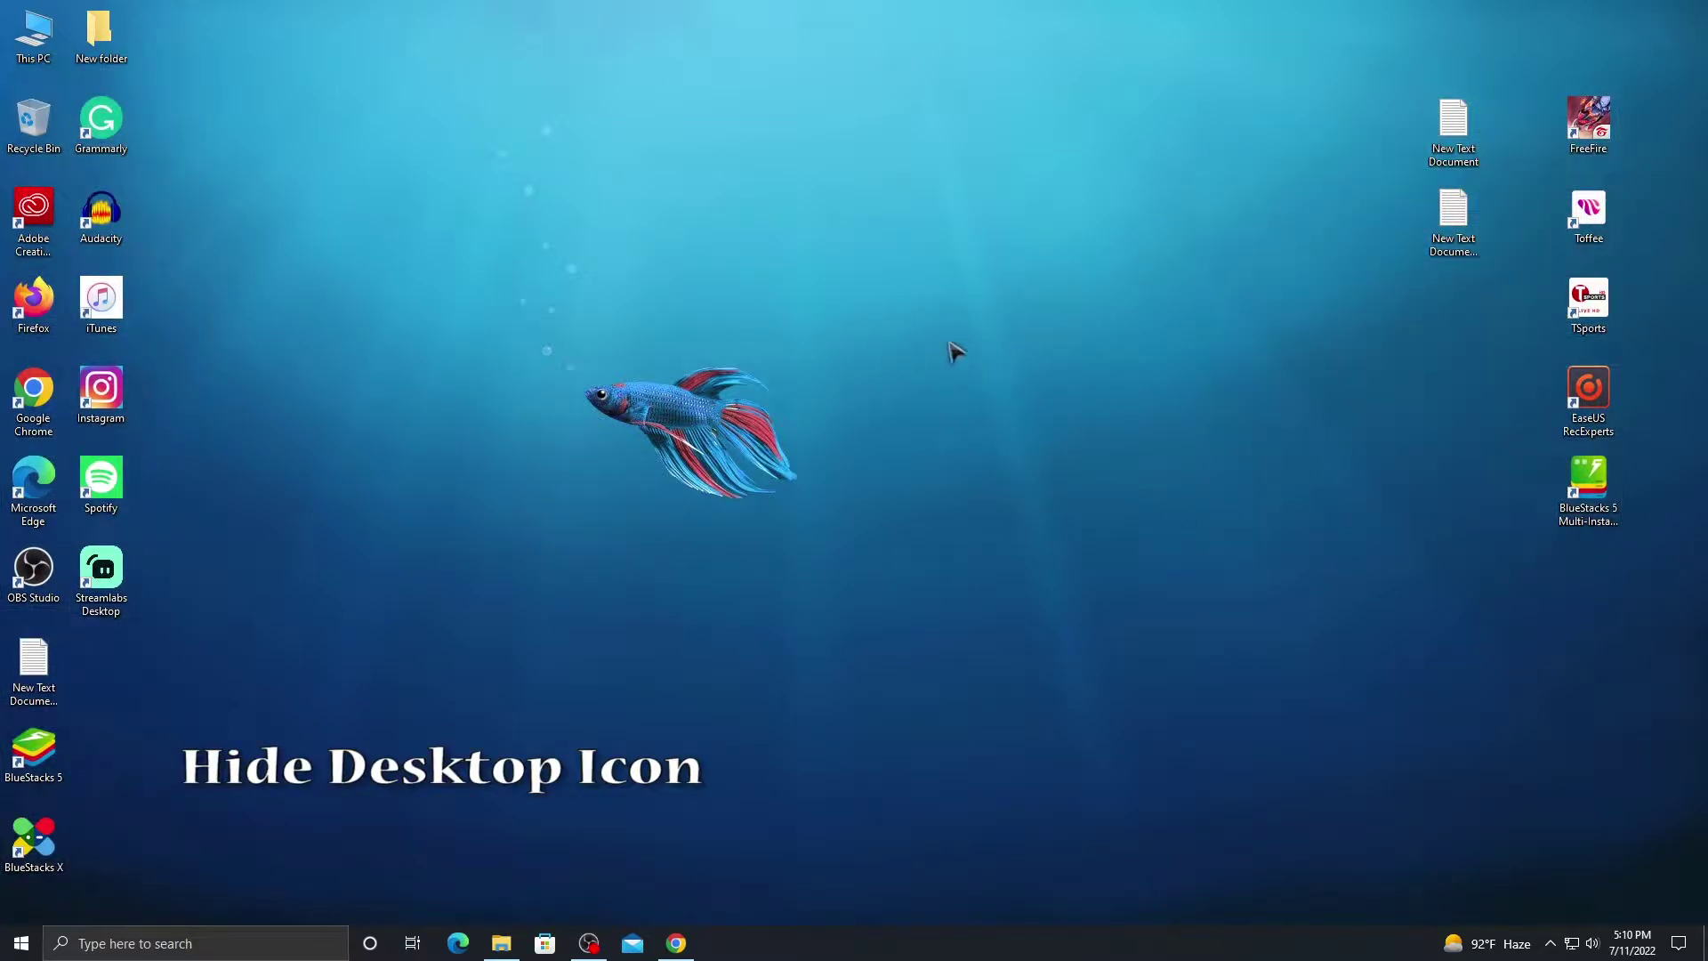
- Hide all the desktop icons
{"action": "right_click", "coordinate": [949, 344]}
{"action": "mouse_move", "coordinate": [1000, 353]}
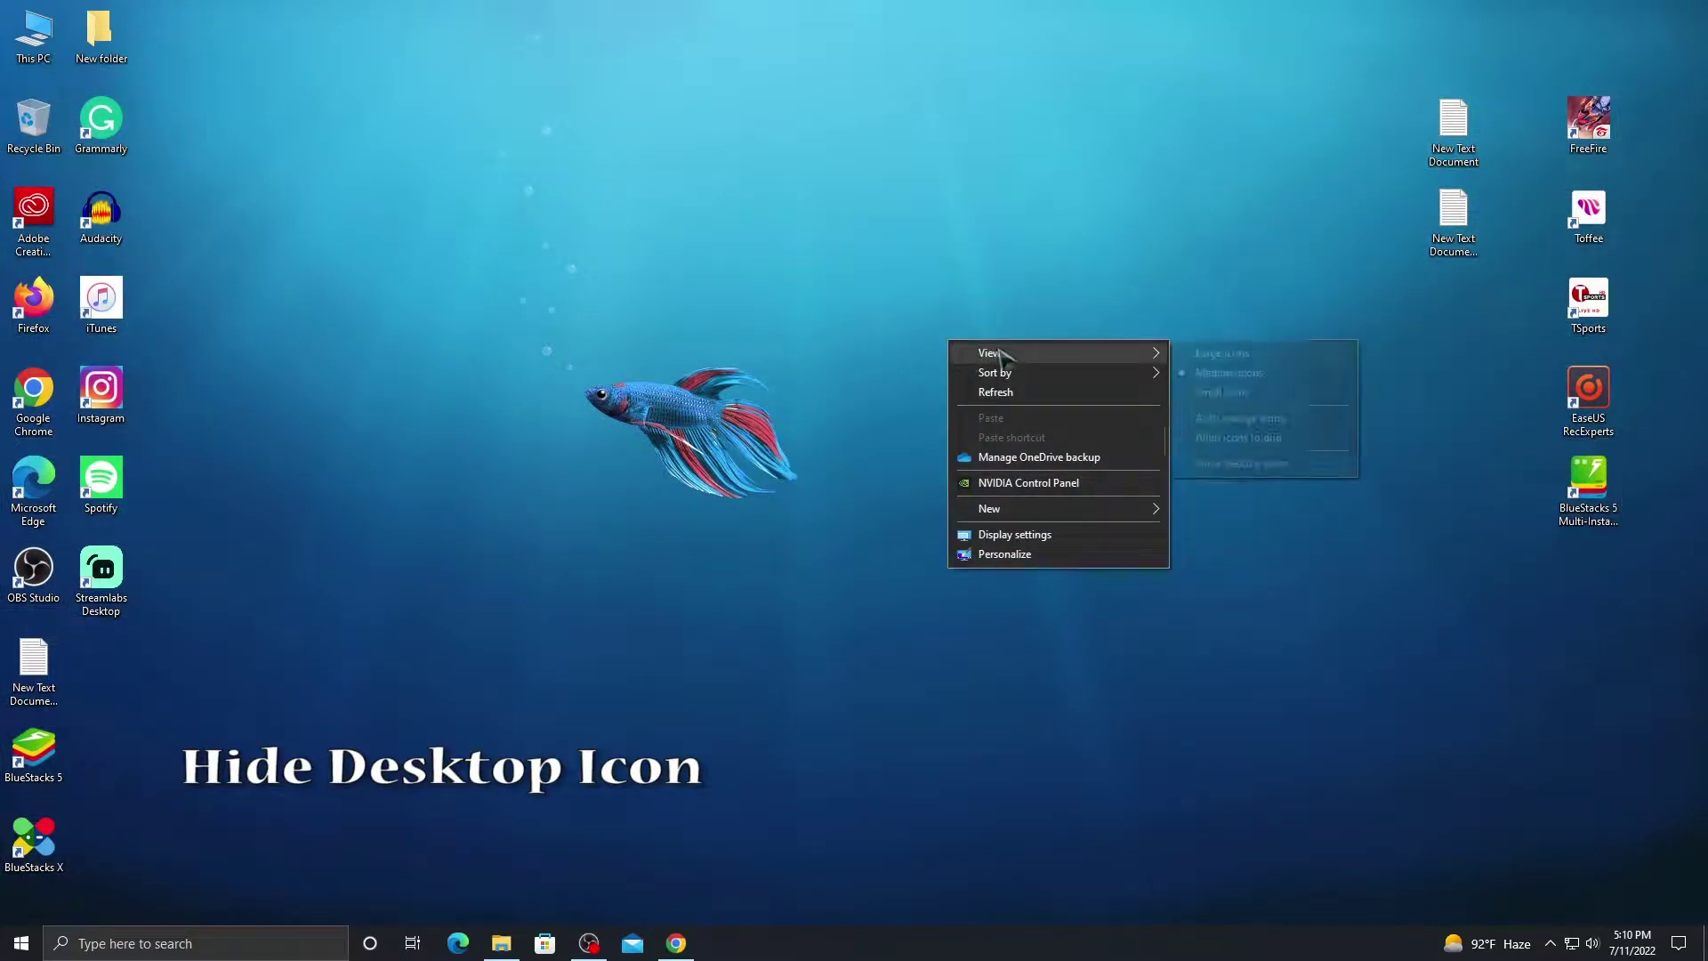
{"action": "left_click", "coordinate": [1223, 465]}
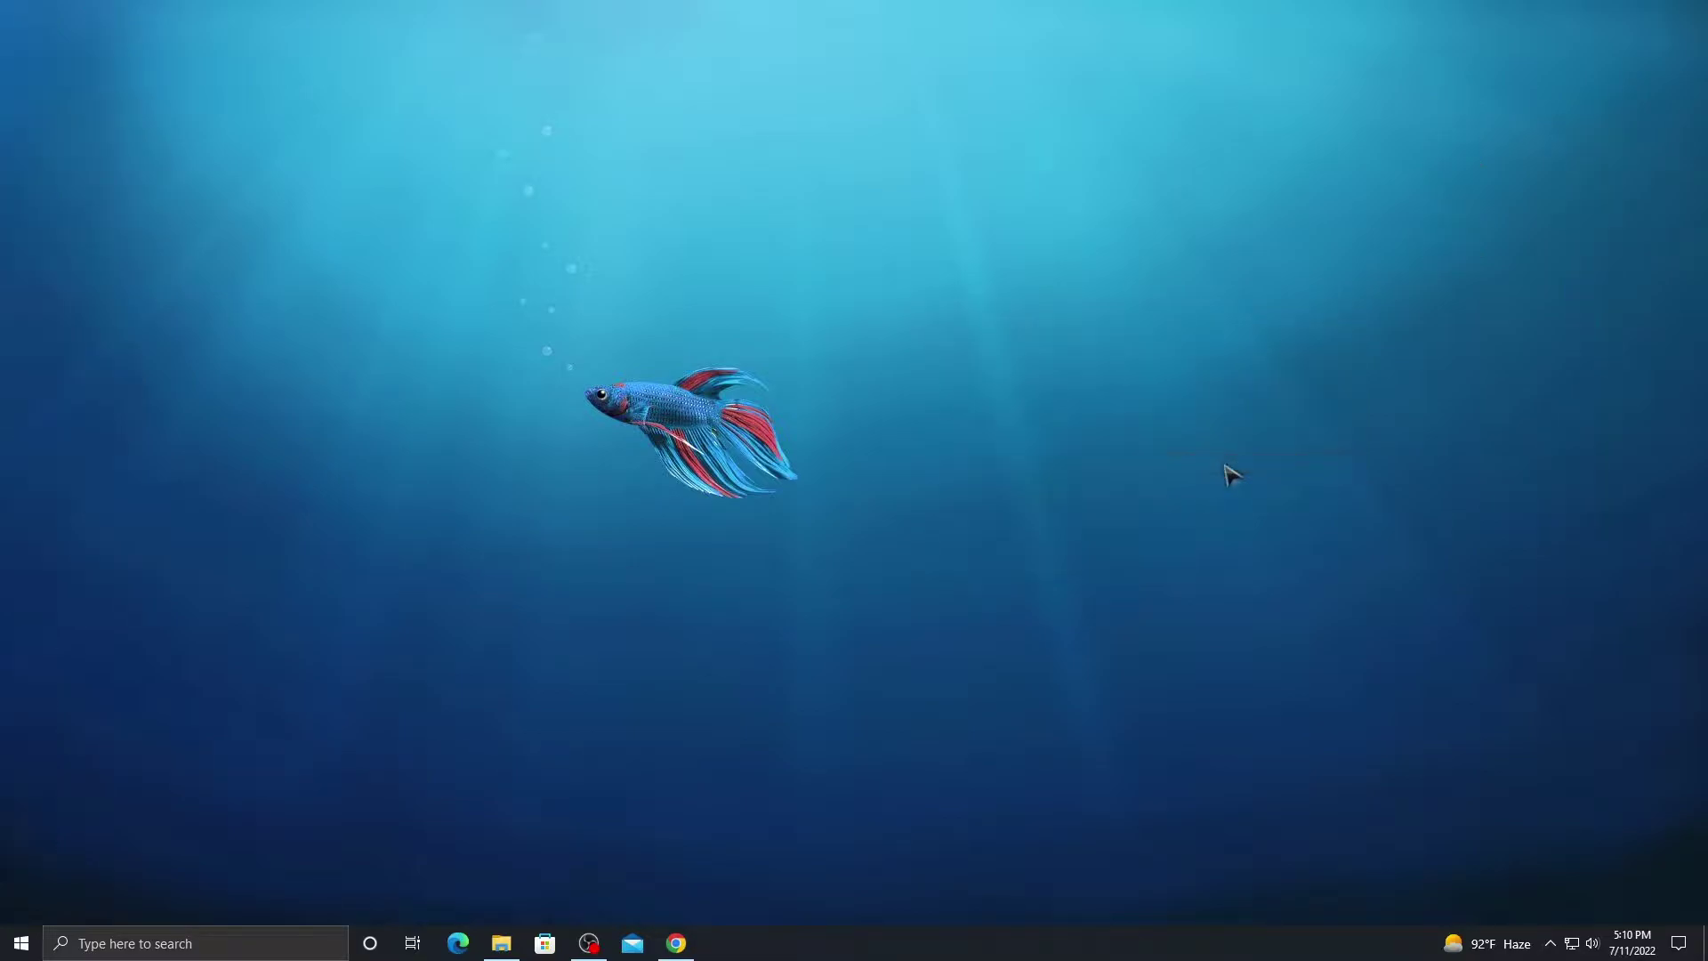
- Remove the Task View and Cortana buttons from the taskbar
{"action": "right_click", "coordinate": [1130, 944]}
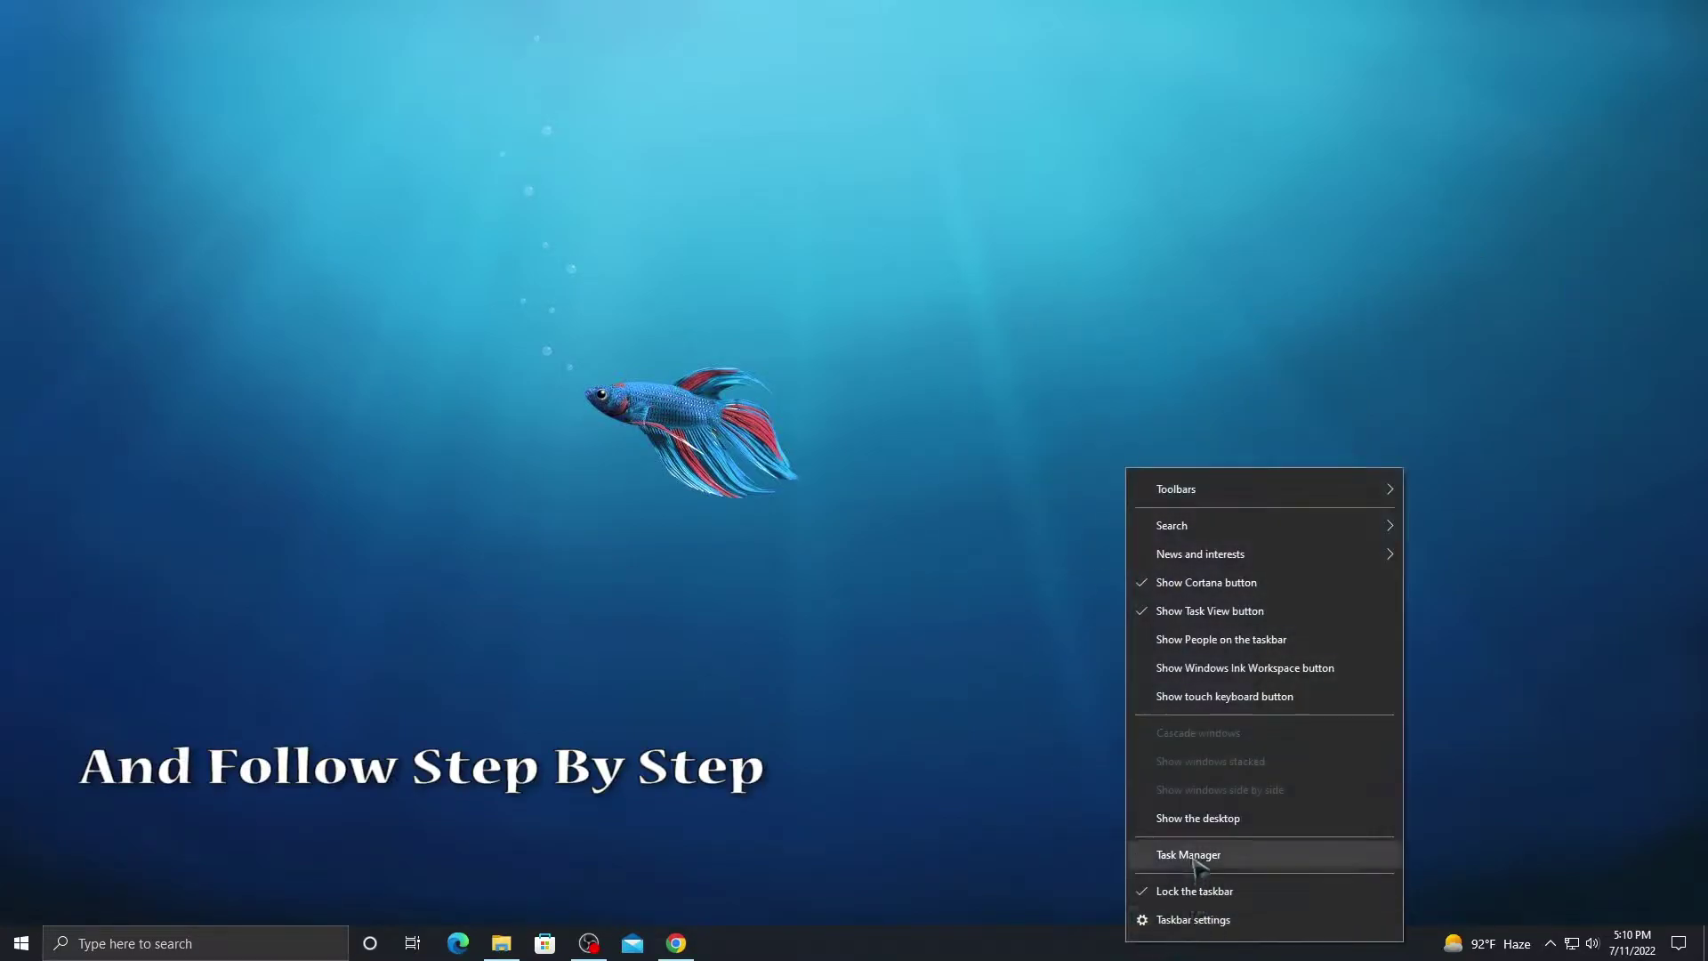
{"action": "left_click", "coordinate": [1201, 612]}
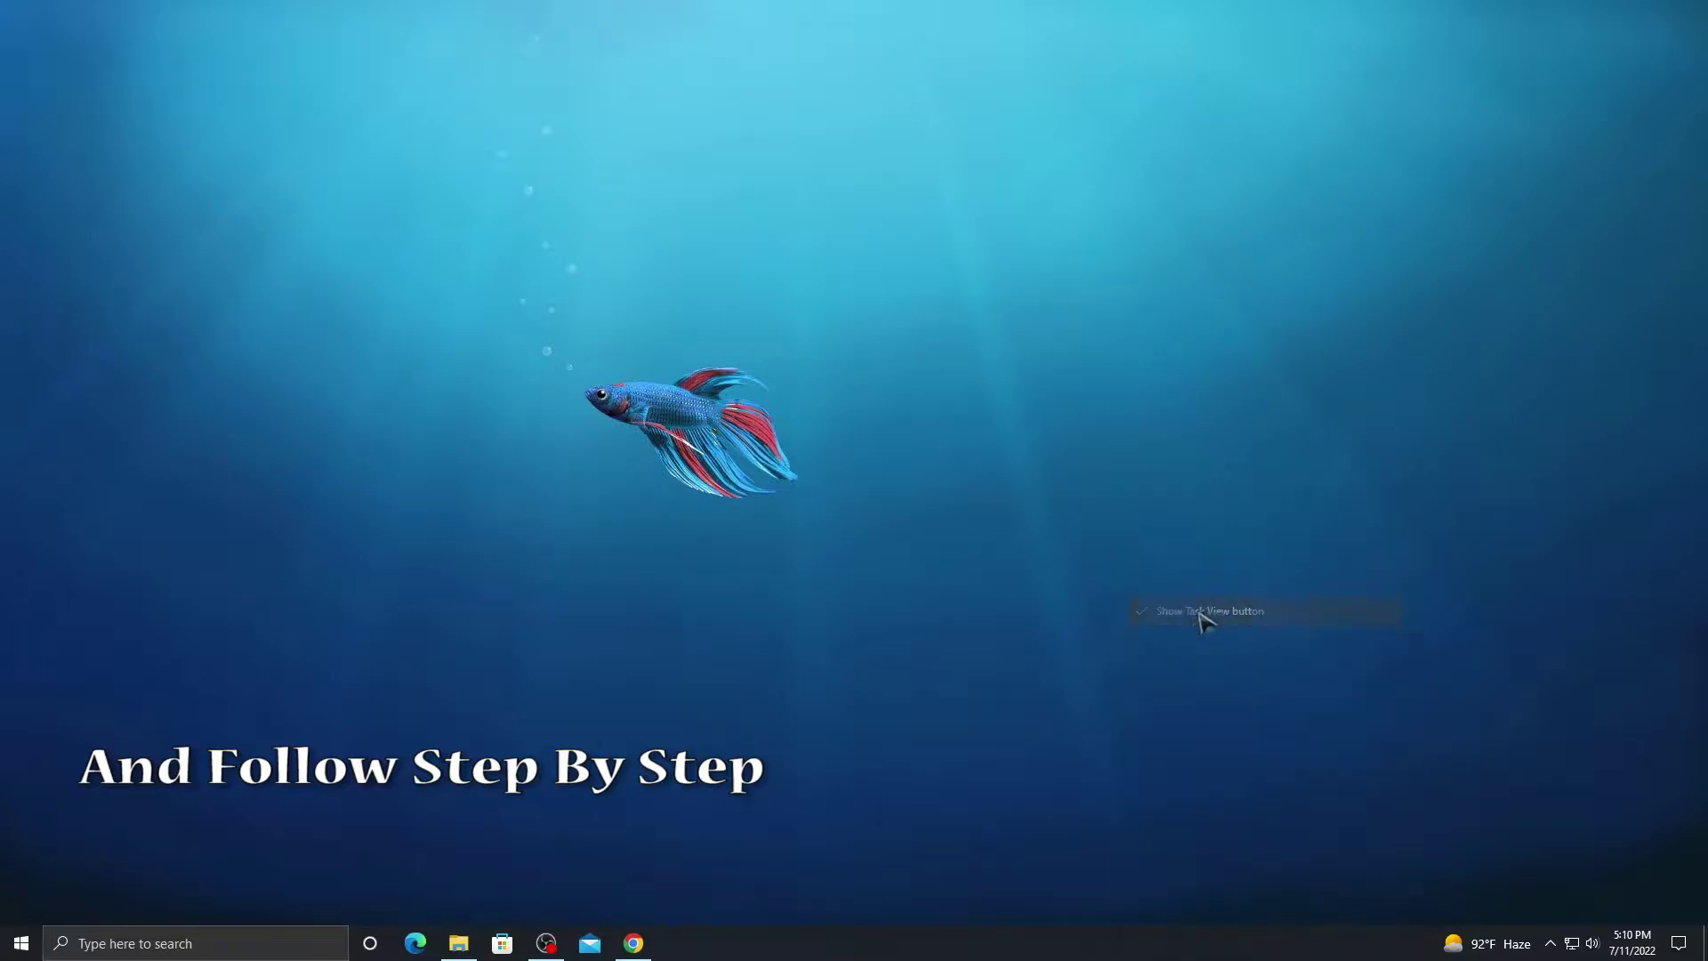
{"action": "right_click", "coordinate": [1156, 943]}
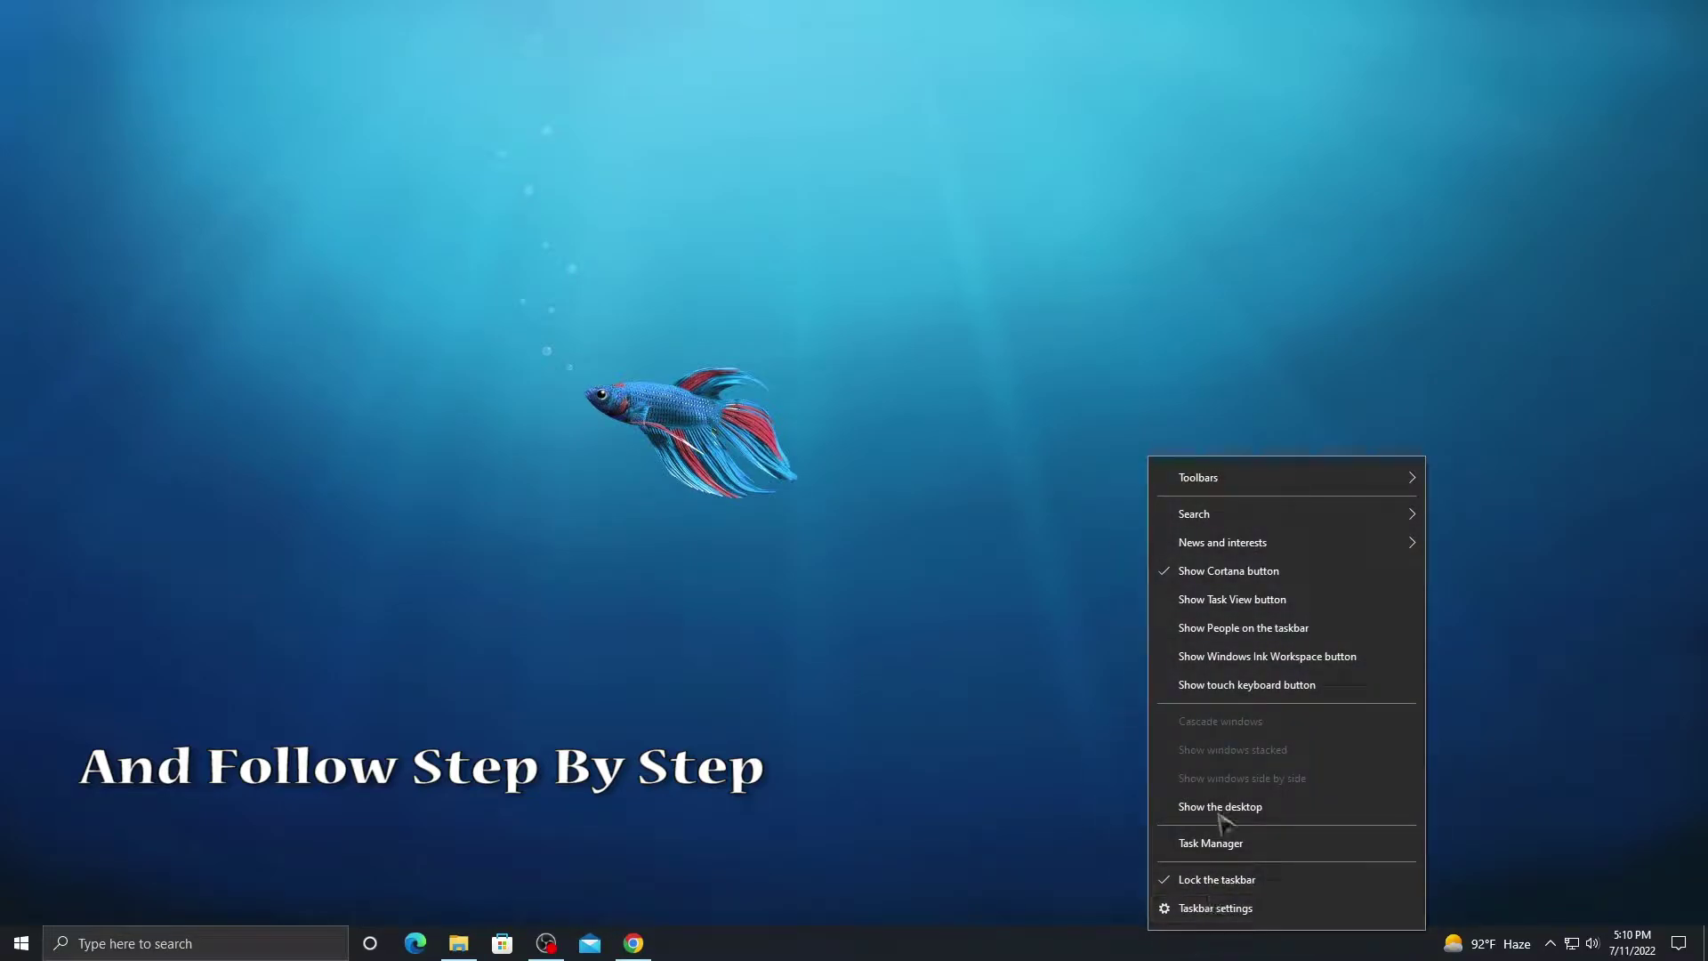
{"action": "left_click", "coordinate": [1228, 574]}
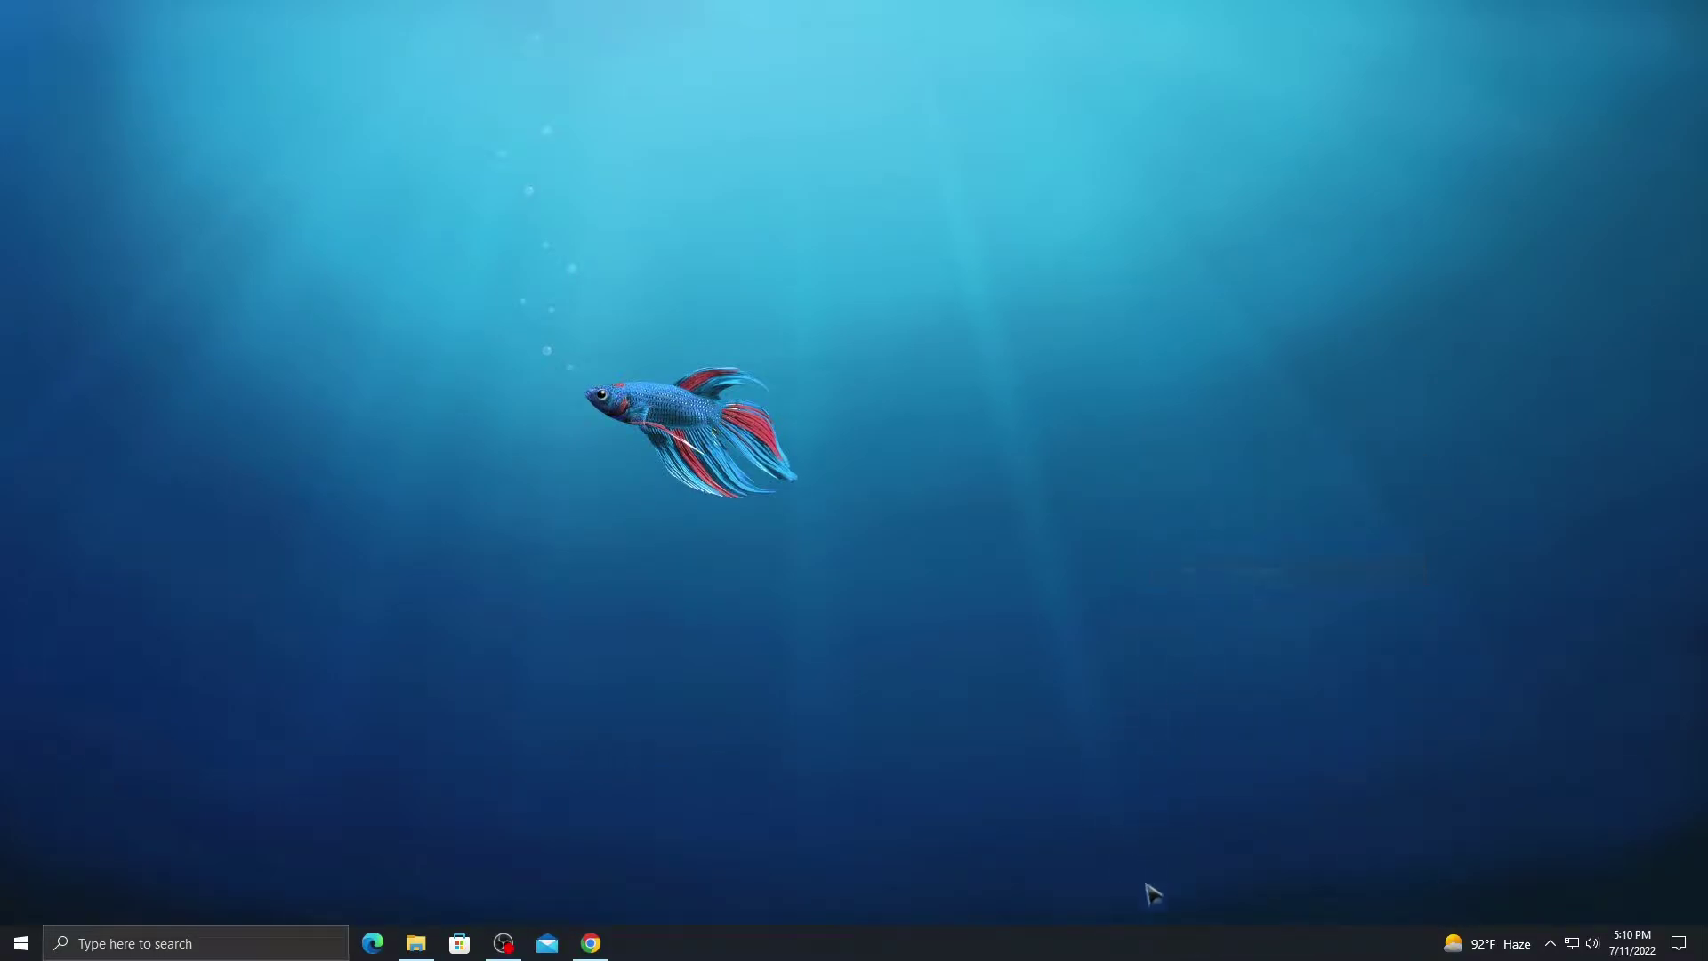
- Switch the taskbar search from the full box to the search icon
{"action": "right_click", "coordinate": [1172, 954]}
{"action": "mouse_move", "coordinate": [1418, 545]}
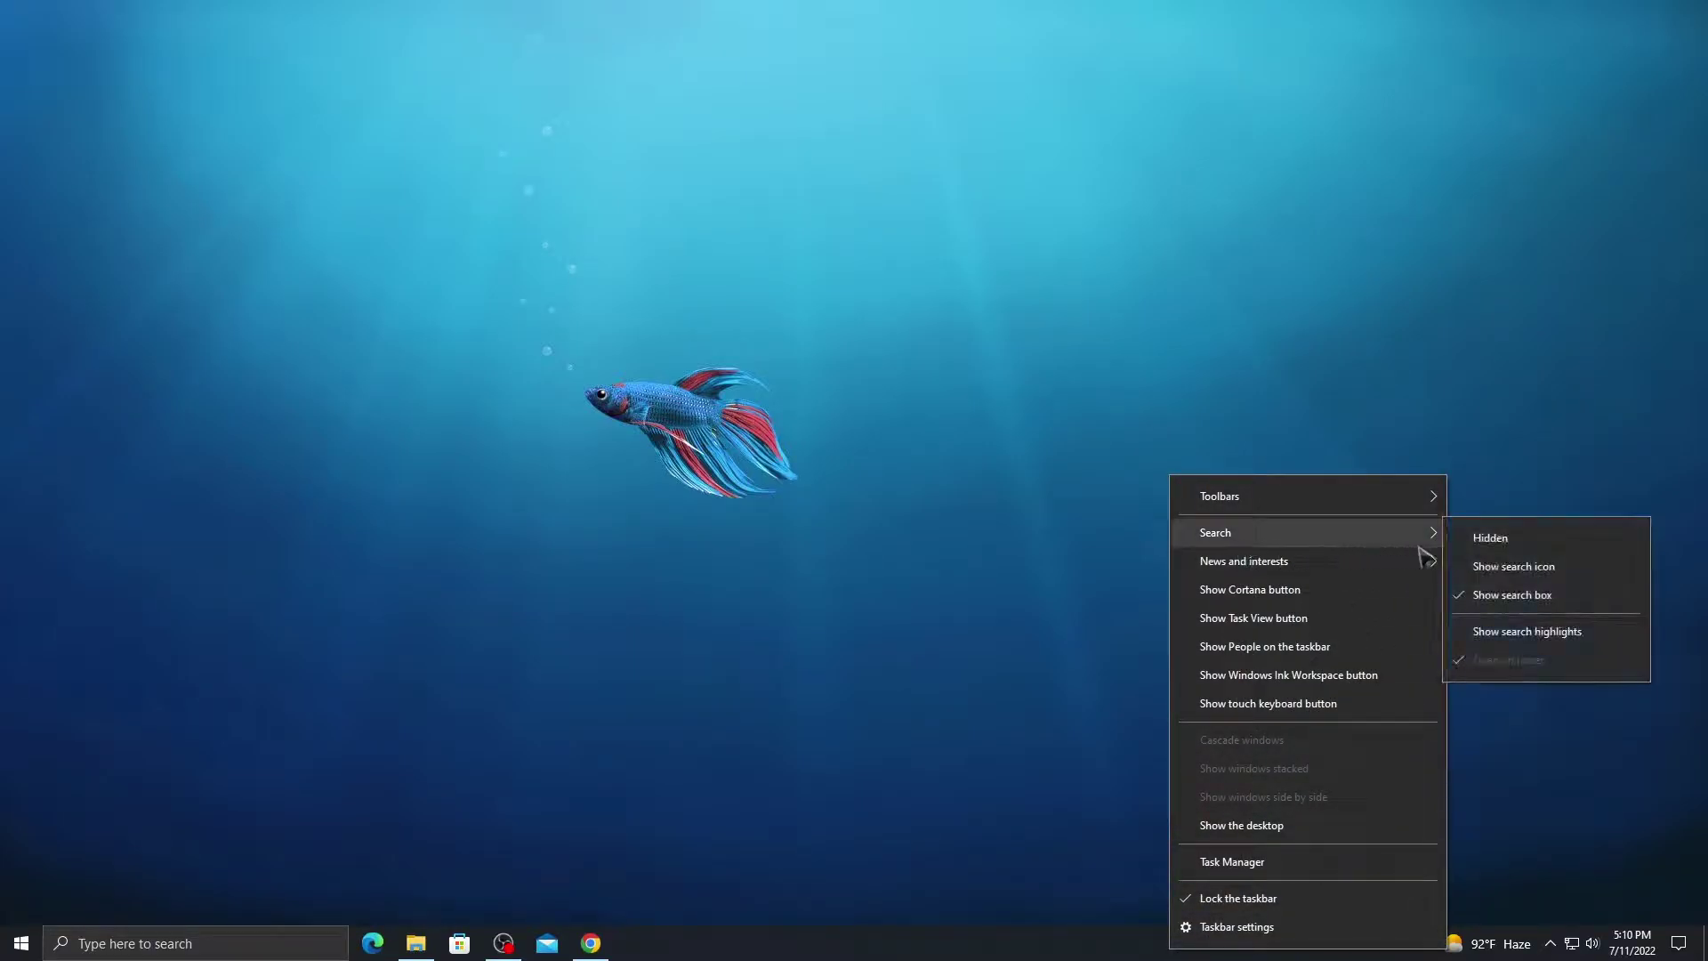
{"action": "left_click", "coordinate": [1519, 572]}
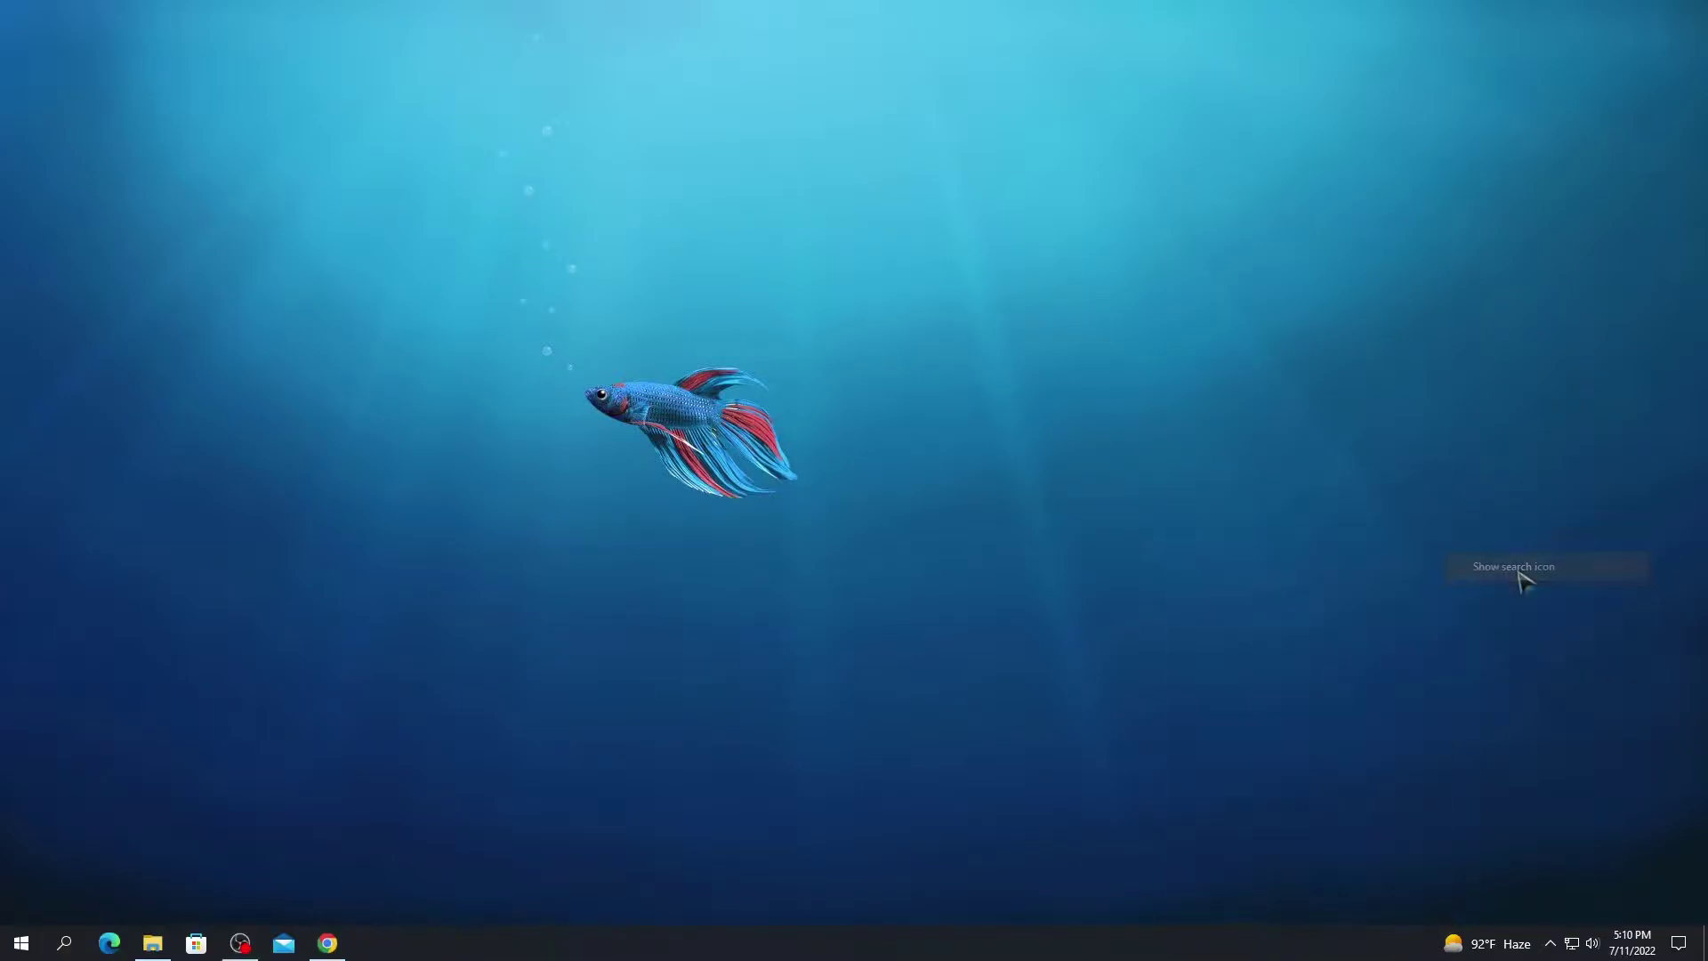
- Add the Links toolbar to the taskbar and unlock the taskbar
{"action": "right_click", "coordinate": [1207, 937]}
{"action": "mouse_move", "coordinate": [1263, 496]}
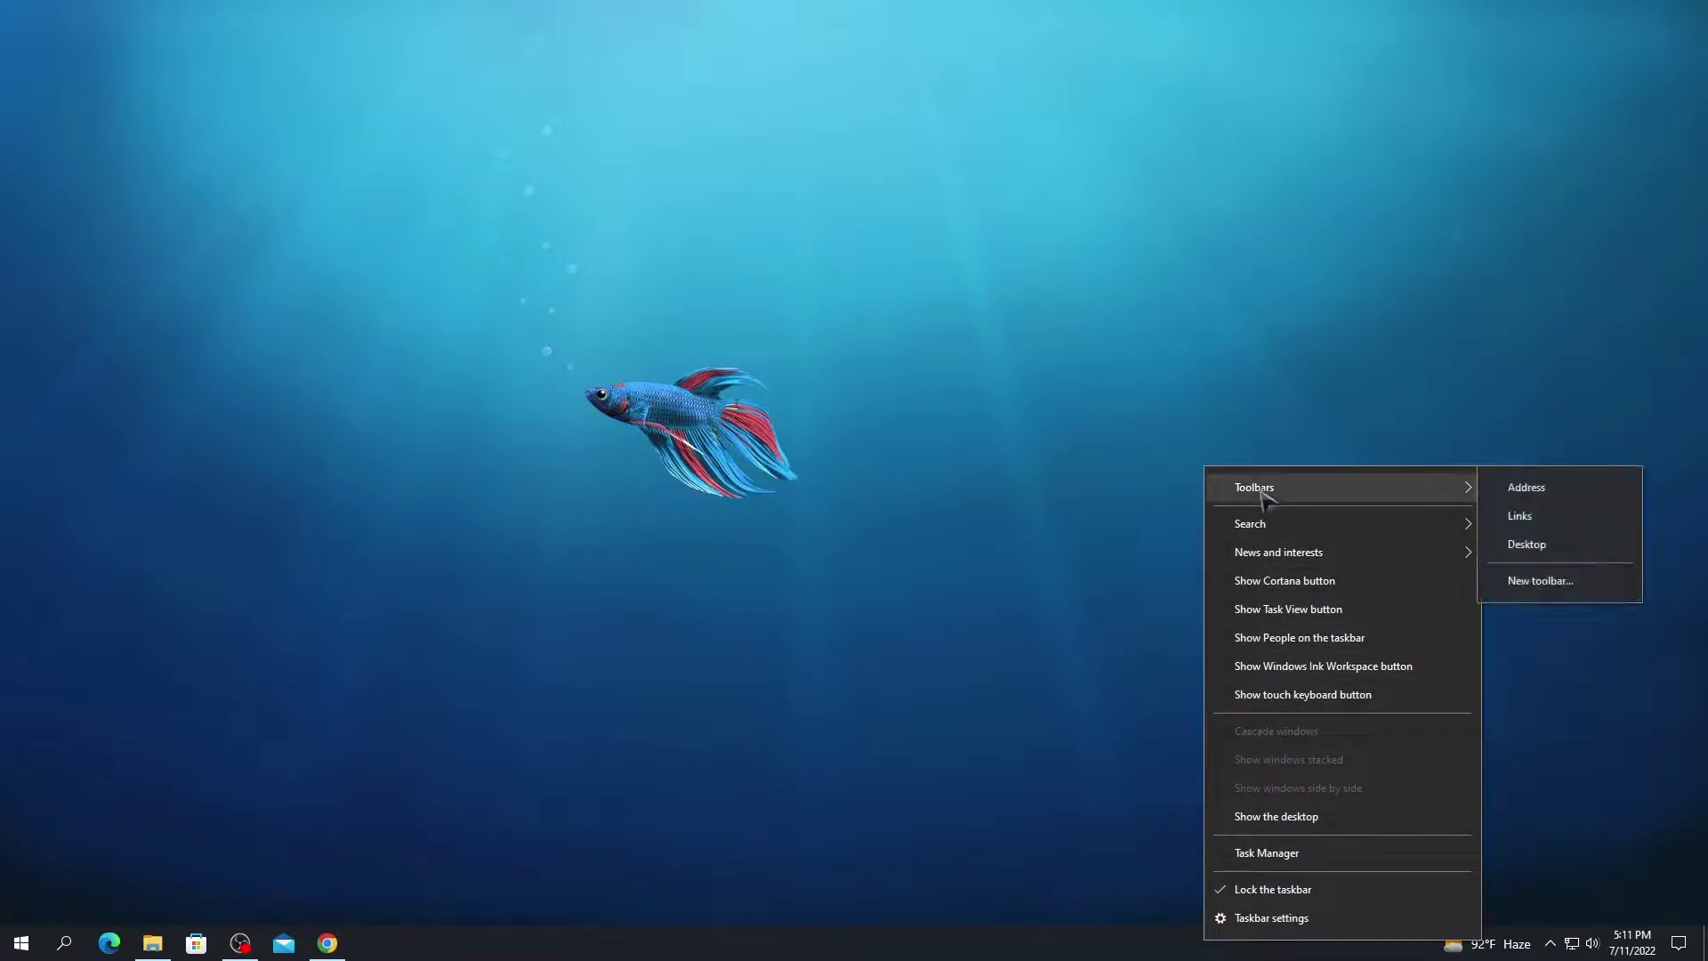
{"action": "left_click", "coordinate": [1521, 517]}
{"action": "right_click", "coordinate": [1221, 950]}
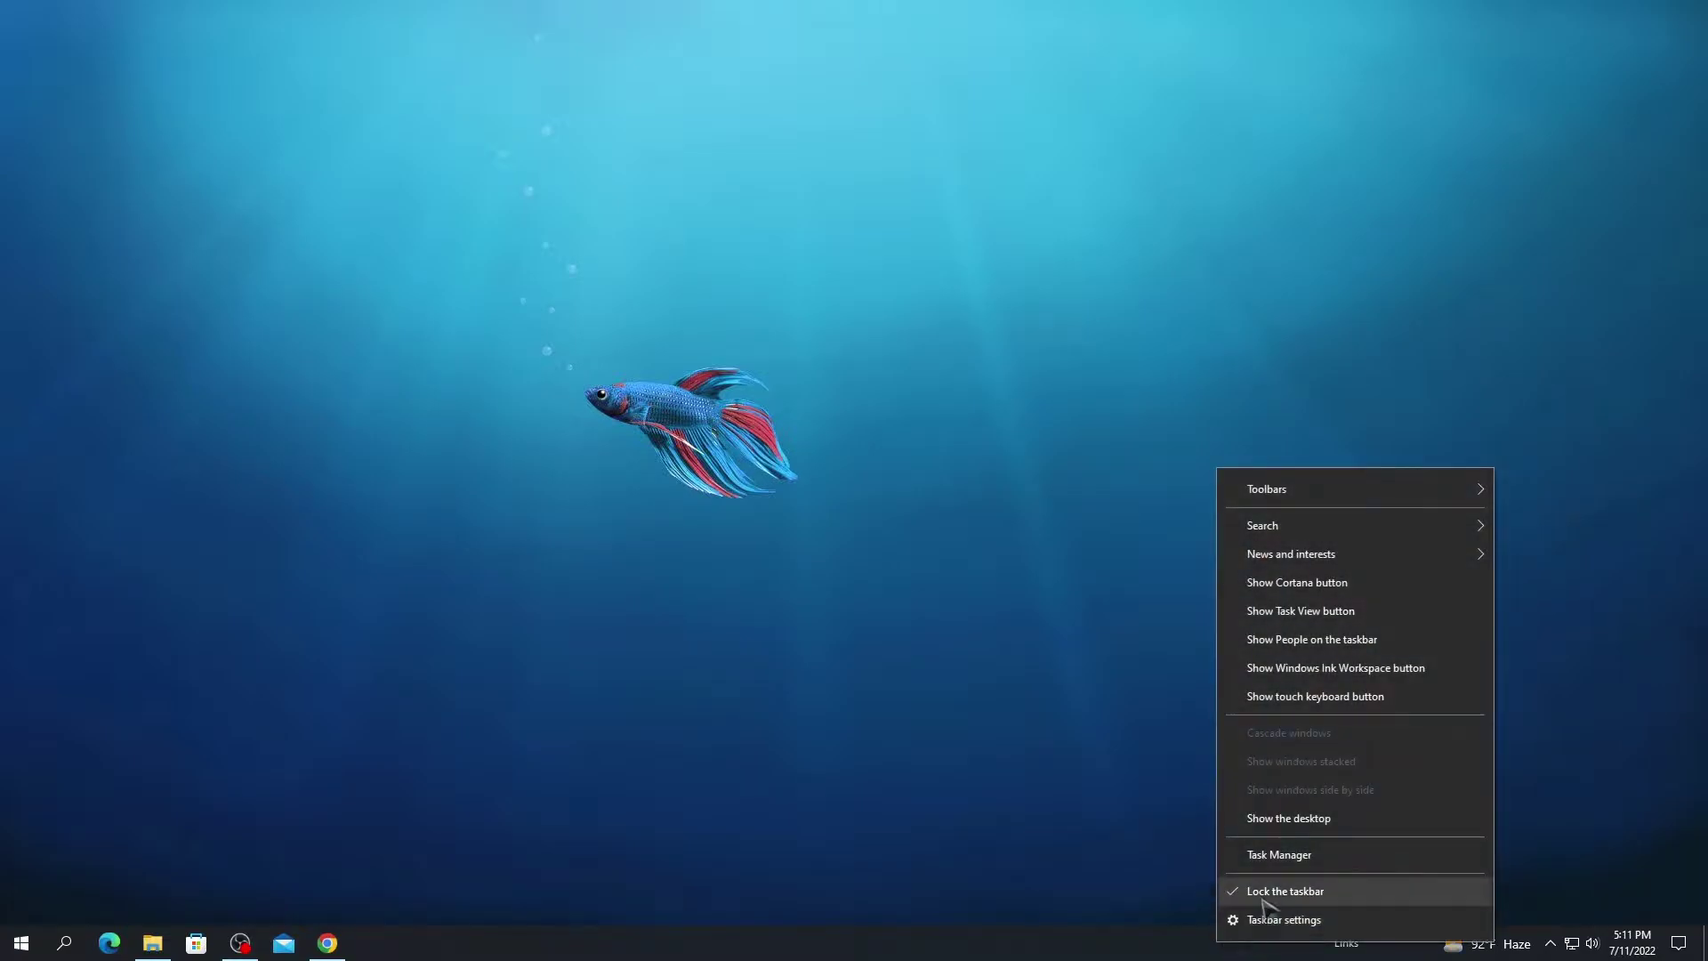
{"action": "left_click", "coordinate": [1283, 891]}
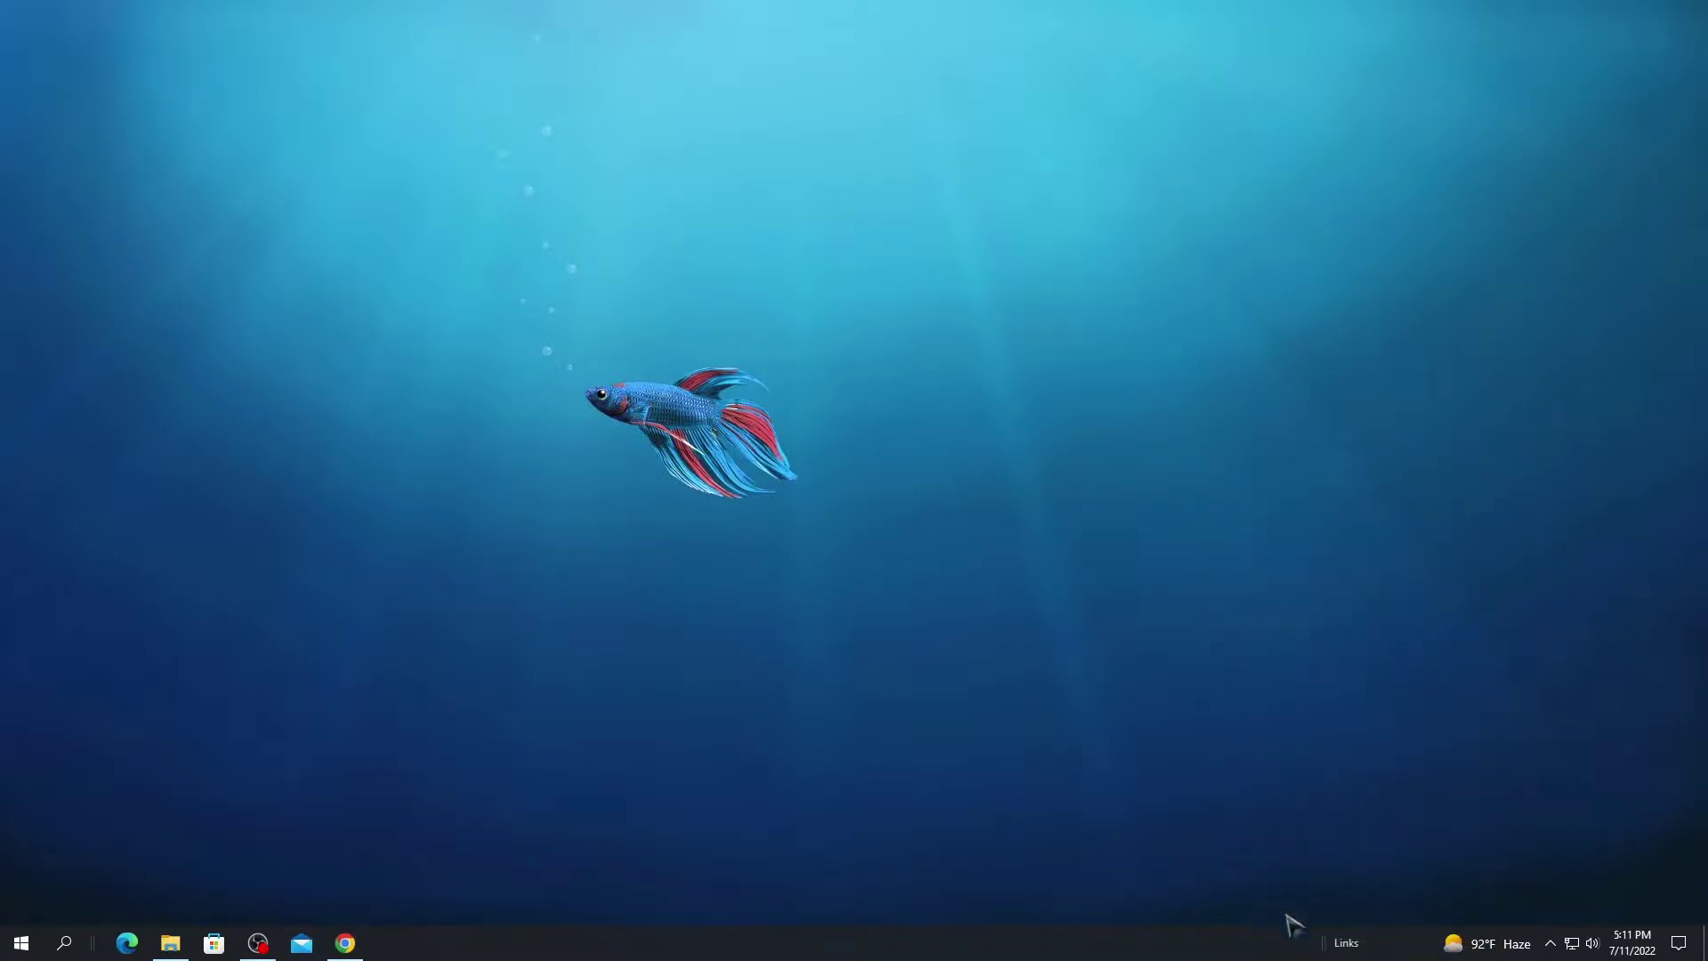
- Center the taskbar app icons by moving the Links toolbar ahead of them, and lock the taskbar
{"action": "left_click_drag", "start_coordinate": [1293, 938], "coordinate": [1076, 932]}
{"action": "left_click_drag", "start_coordinate": [849, 932], "coordinate": [239, 941]}
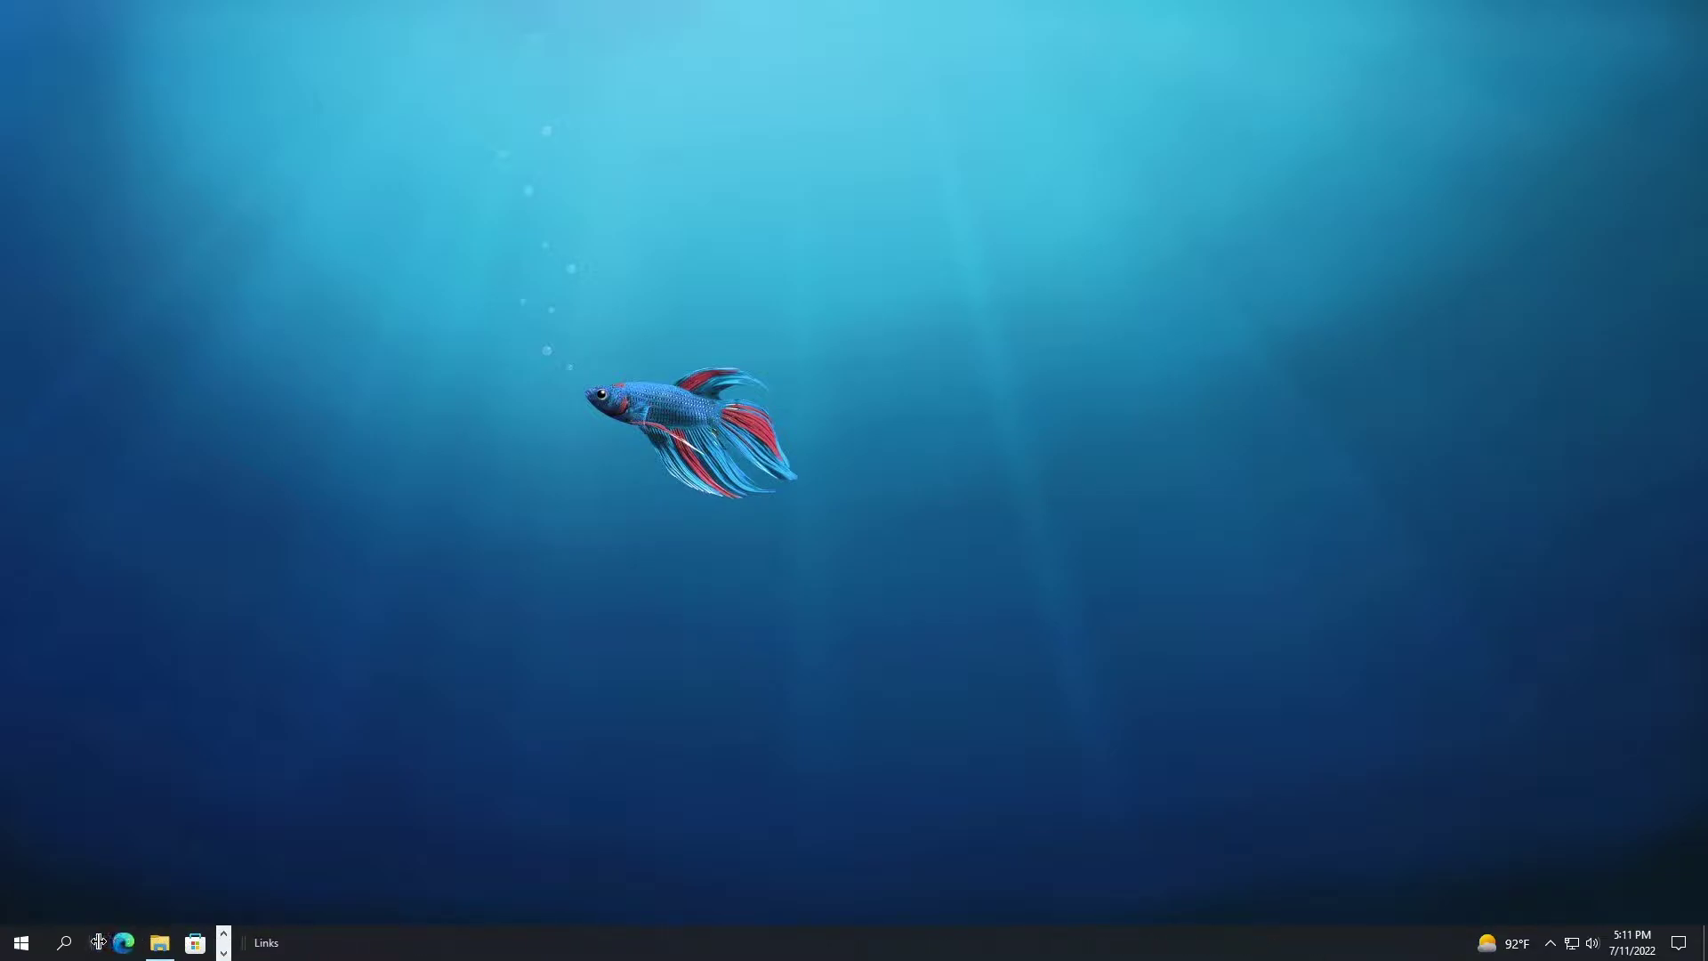
{"action": "left_click_drag", "start_coordinate": [98, 941], "coordinate": [94, 940]}
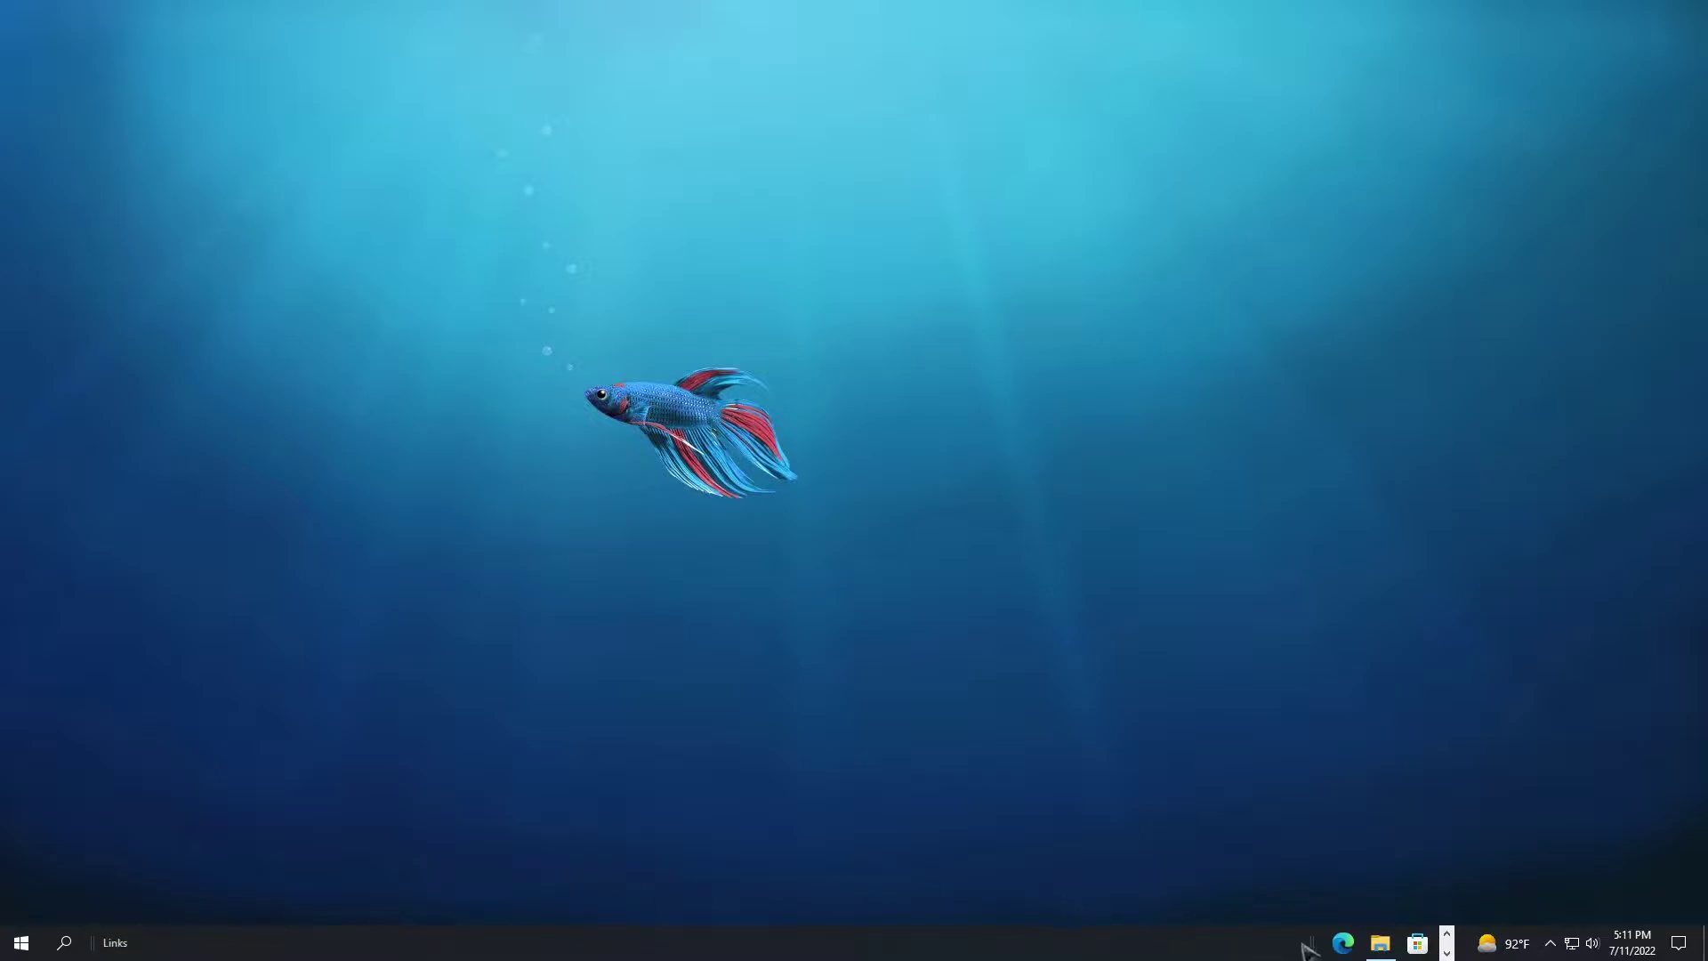
{"action": "left_click_drag", "start_coordinate": [1303, 941], "coordinate": [731, 934]}
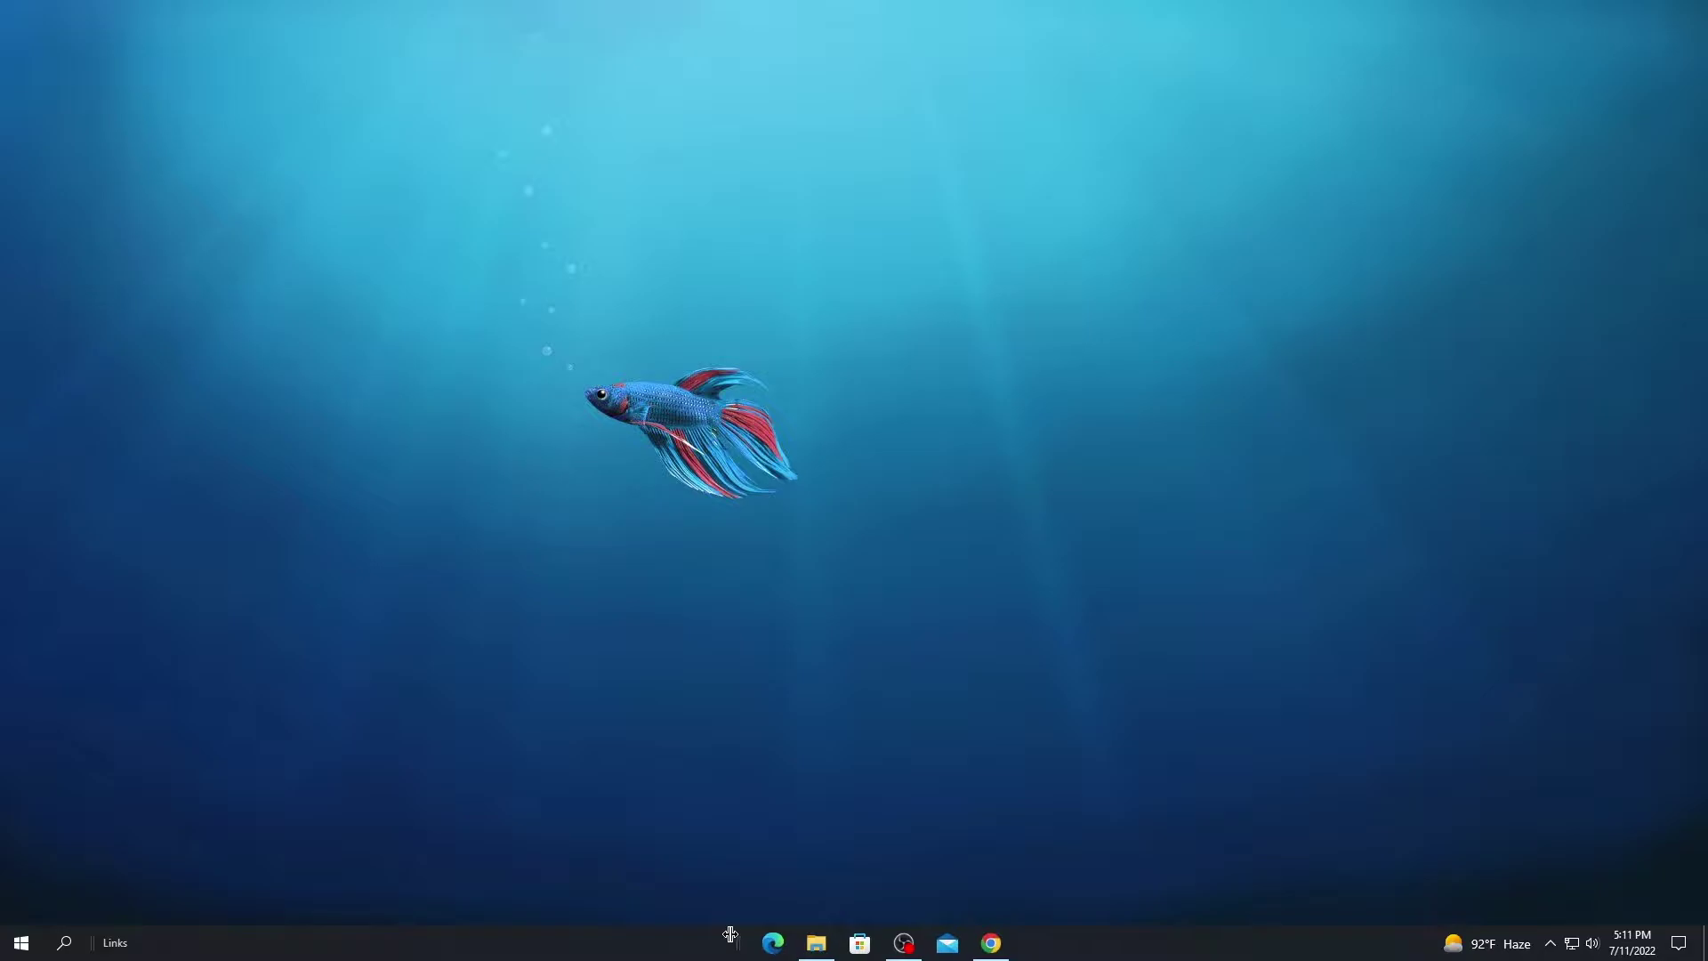
{"action": "right_click", "coordinate": [1077, 950]}
{"action": "left_click", "coordinate": [1154, 897]}
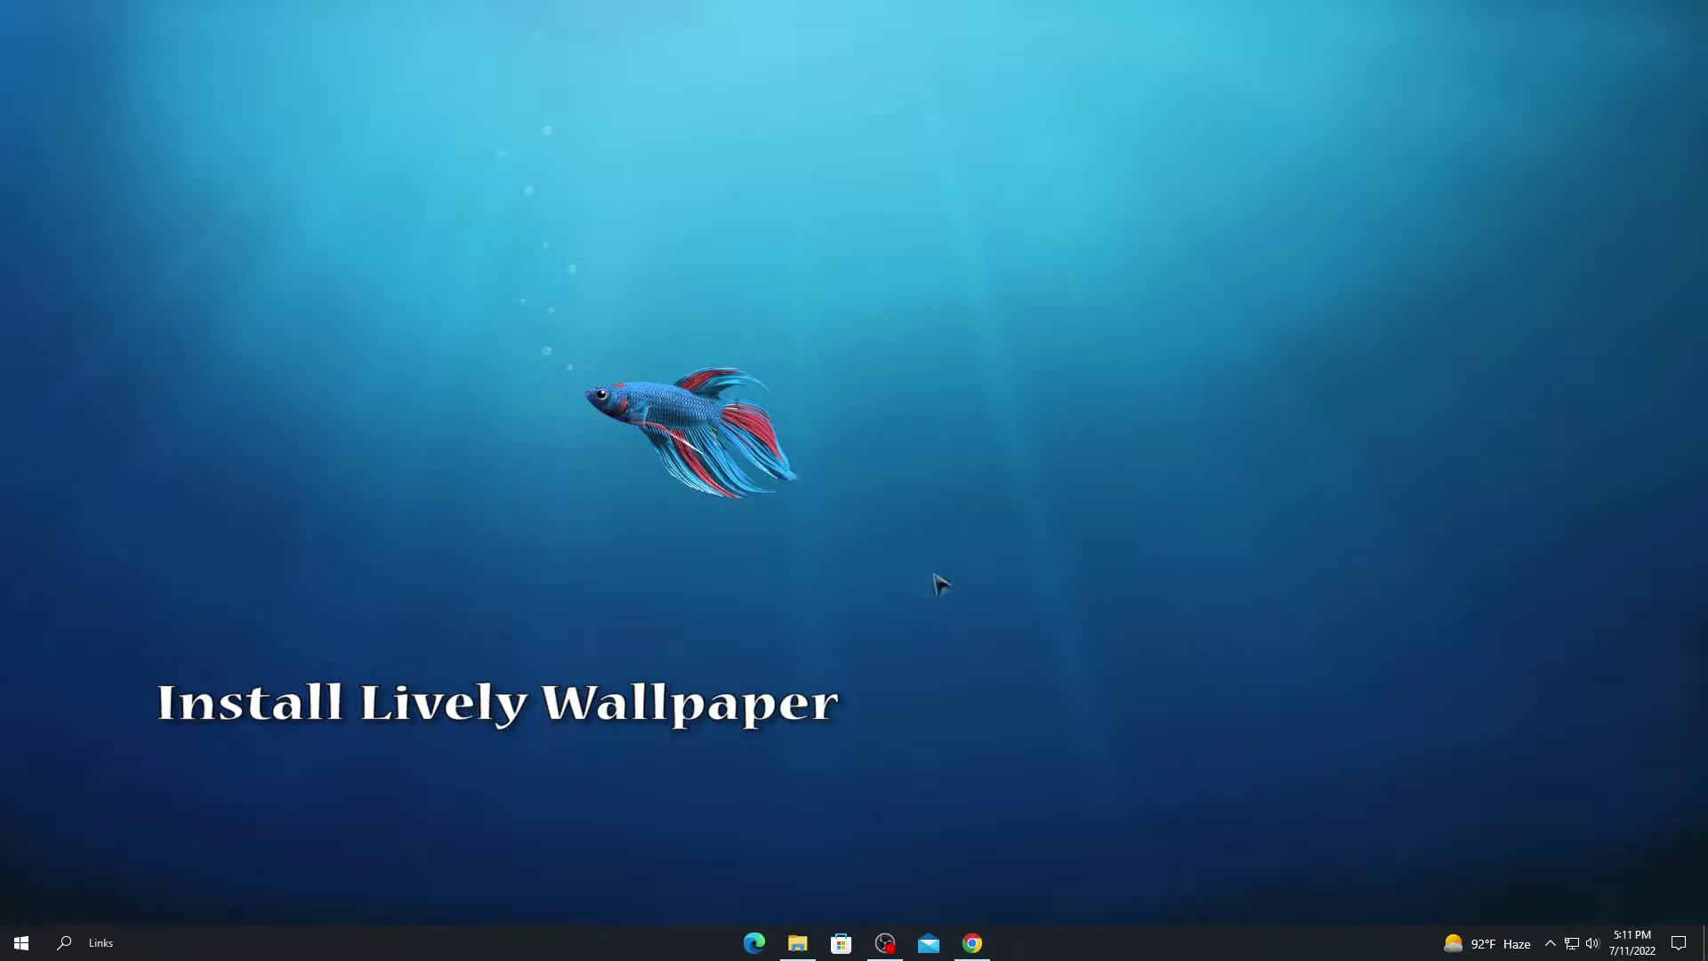
- Search the Microsoft Store for "LIVEL" and install the Lively Wallpaper app
{"action": "left_click", "coordinate": [842, 943]}
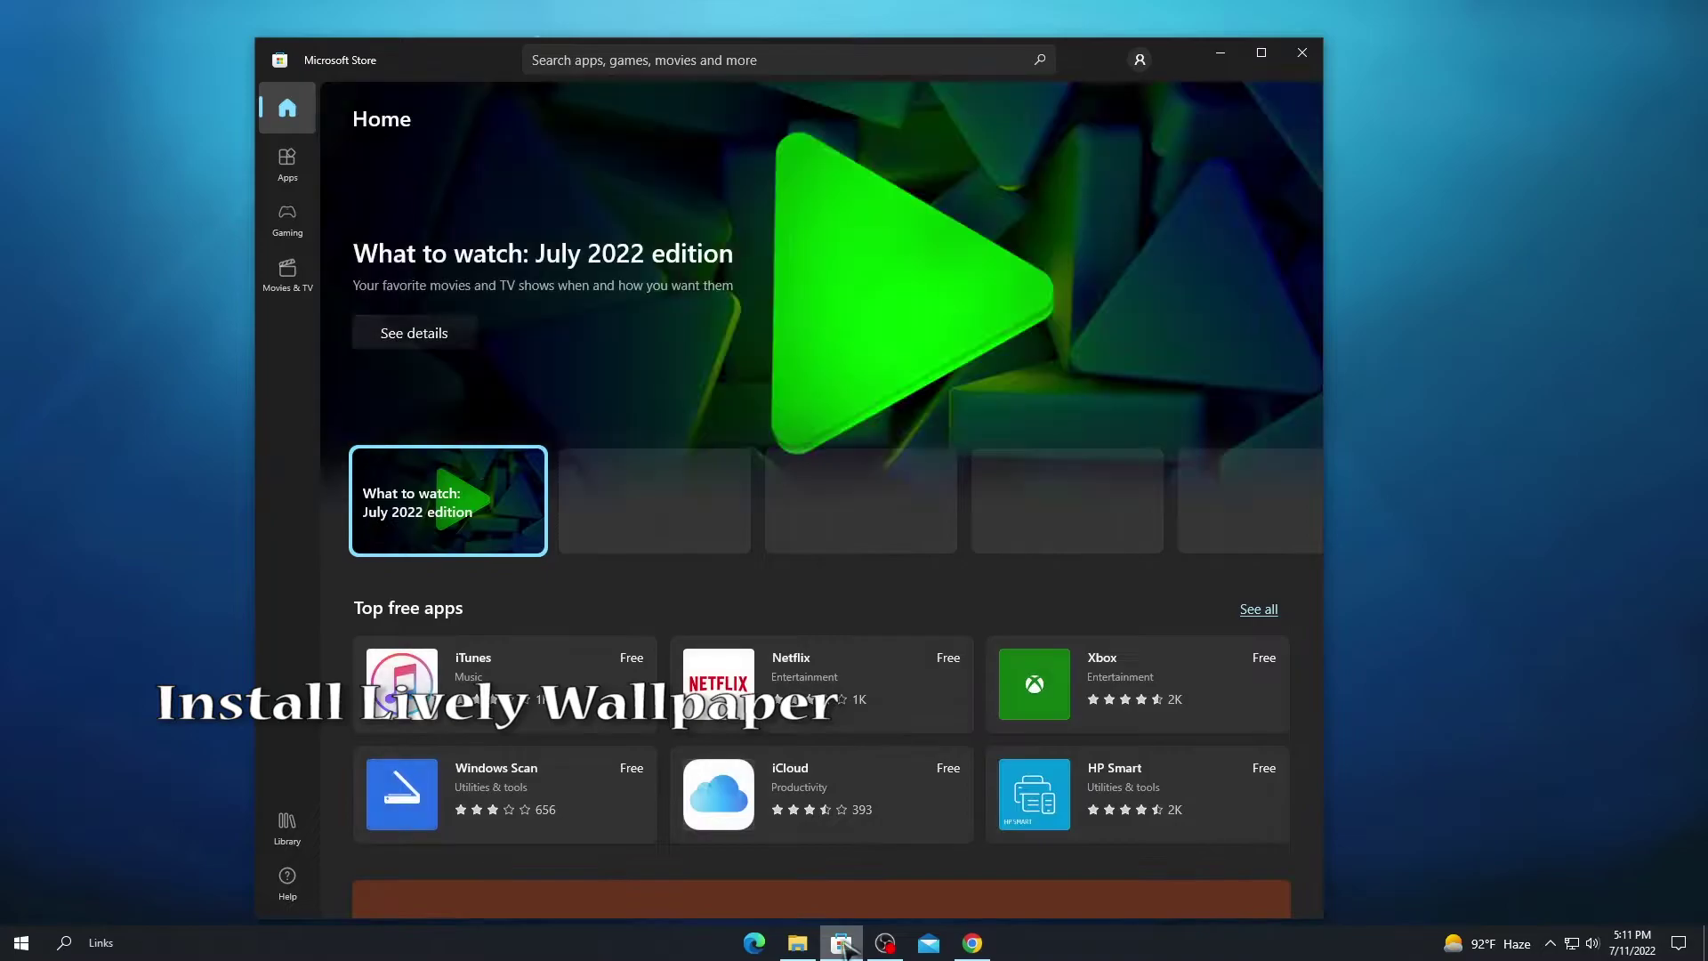
{"action": "left_click", "coordinate": [778, 60]}
{"action": "type", "text": "LIVEL"}
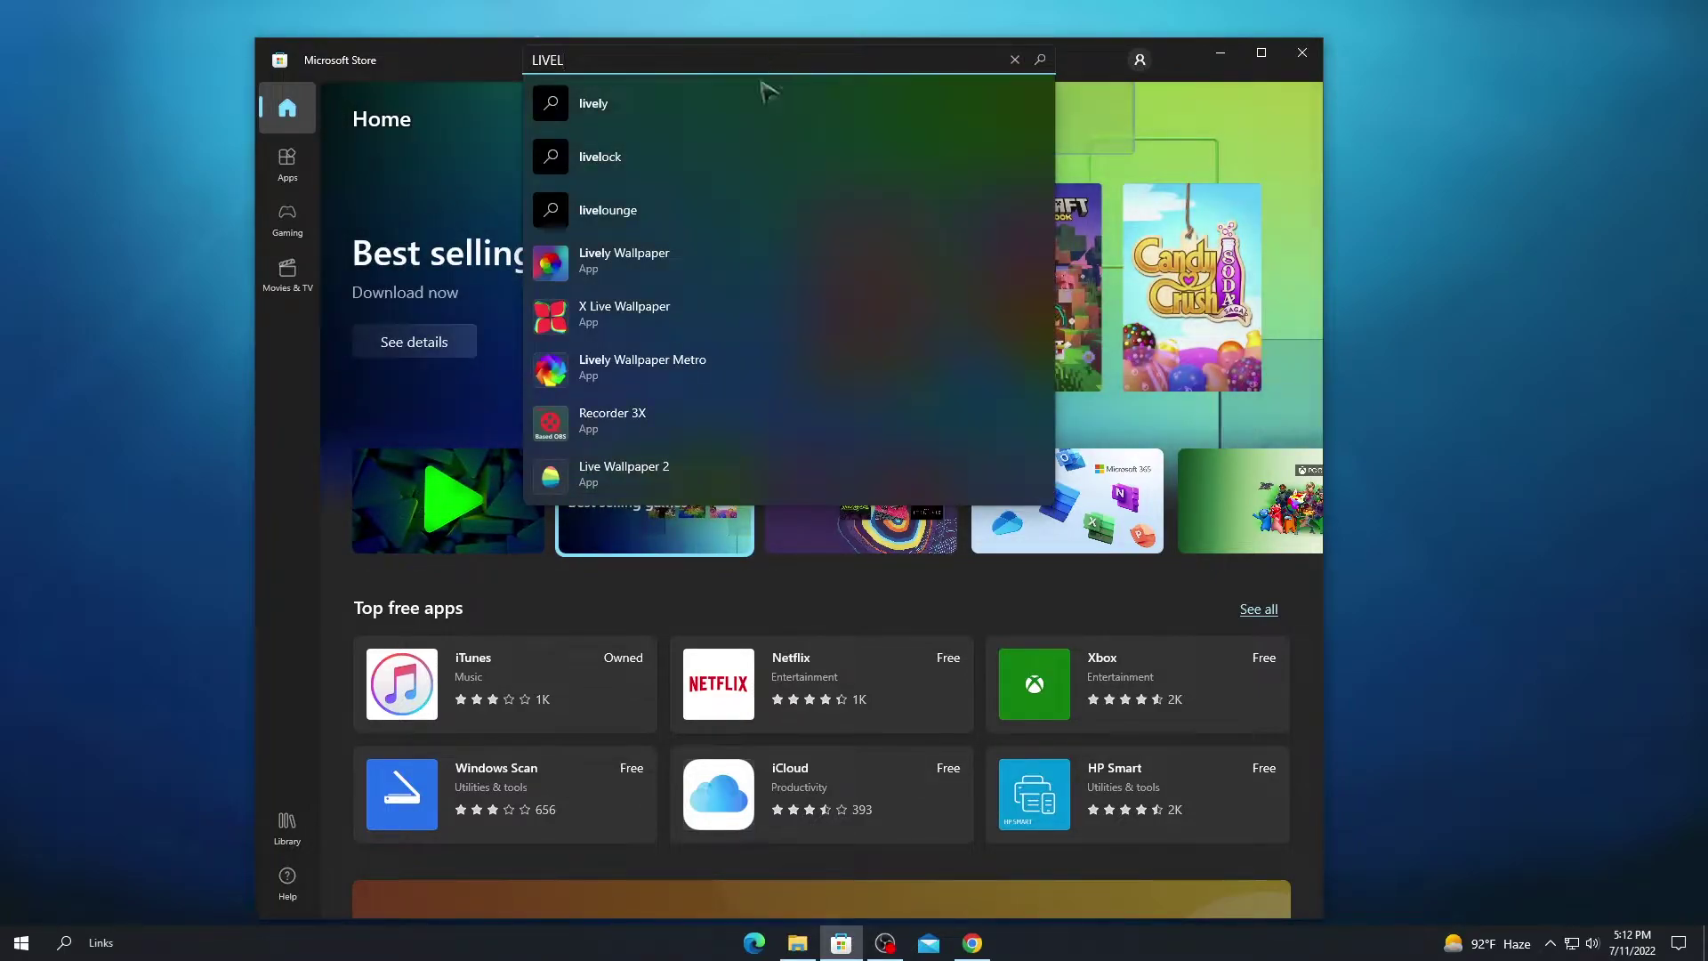
{"action": "left_click", "coordinate": [662, 269]}
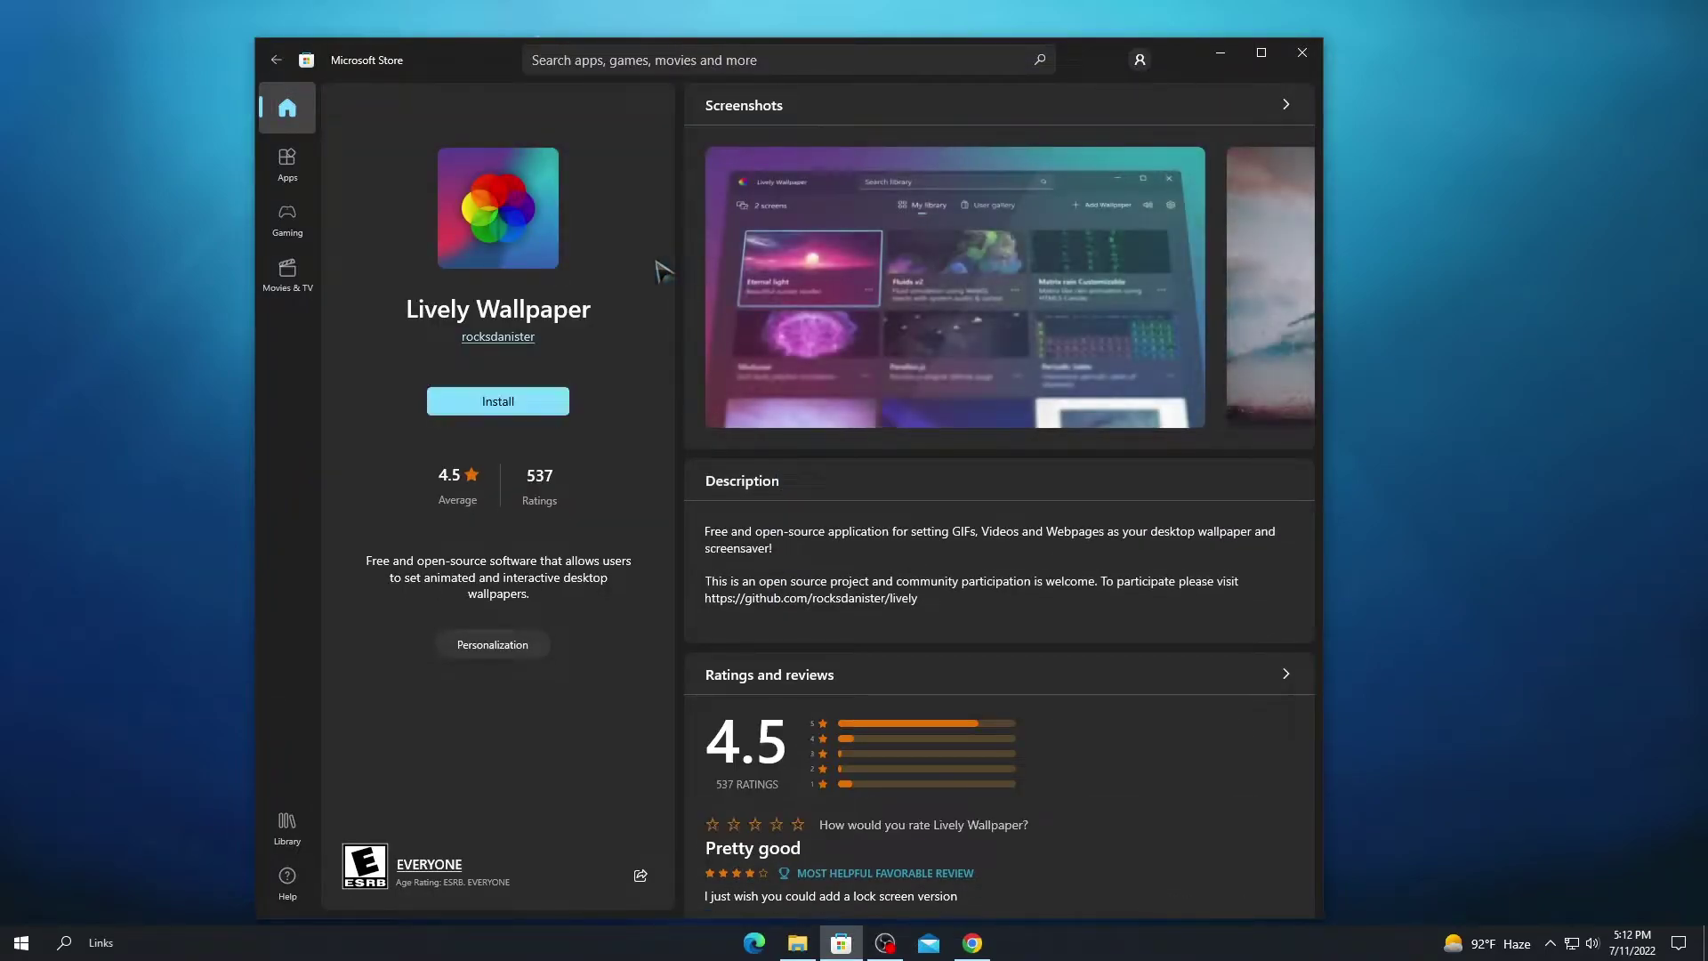
{"action": "left_click", "coordinate": [513, 409]}
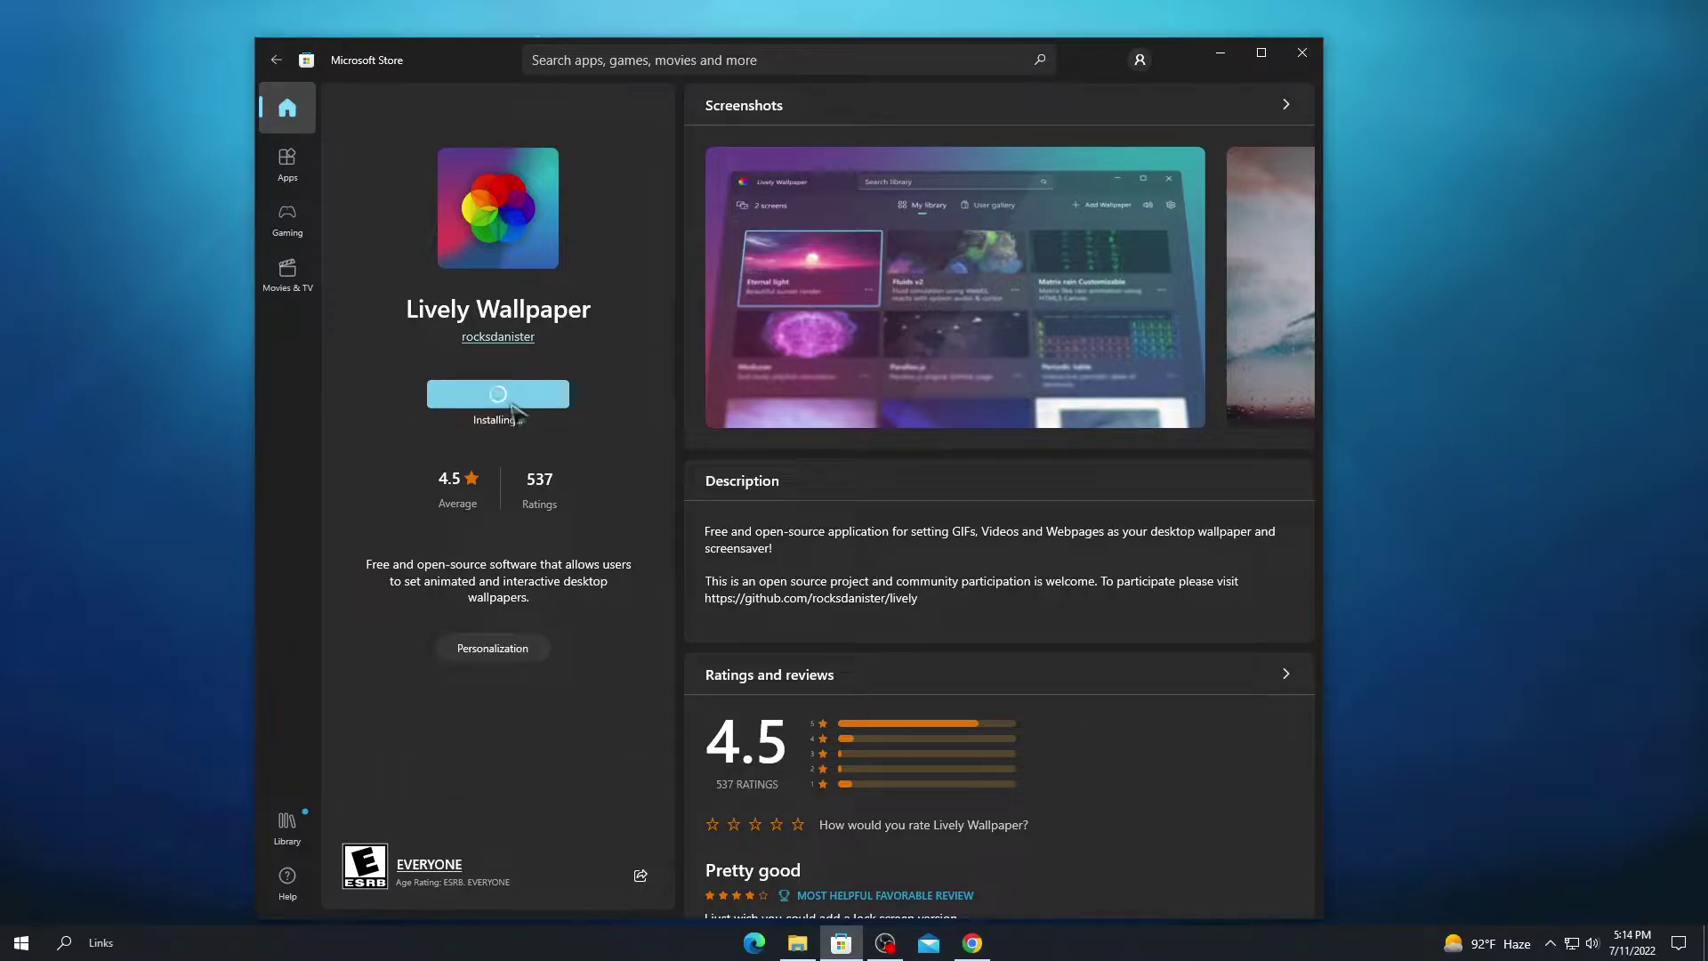
- Launch Lively Wallpaper, close the Microsoft Store and move the Lively window to the middle of the desktop
{"action": "left_click", "coordinate": [498, 394]}
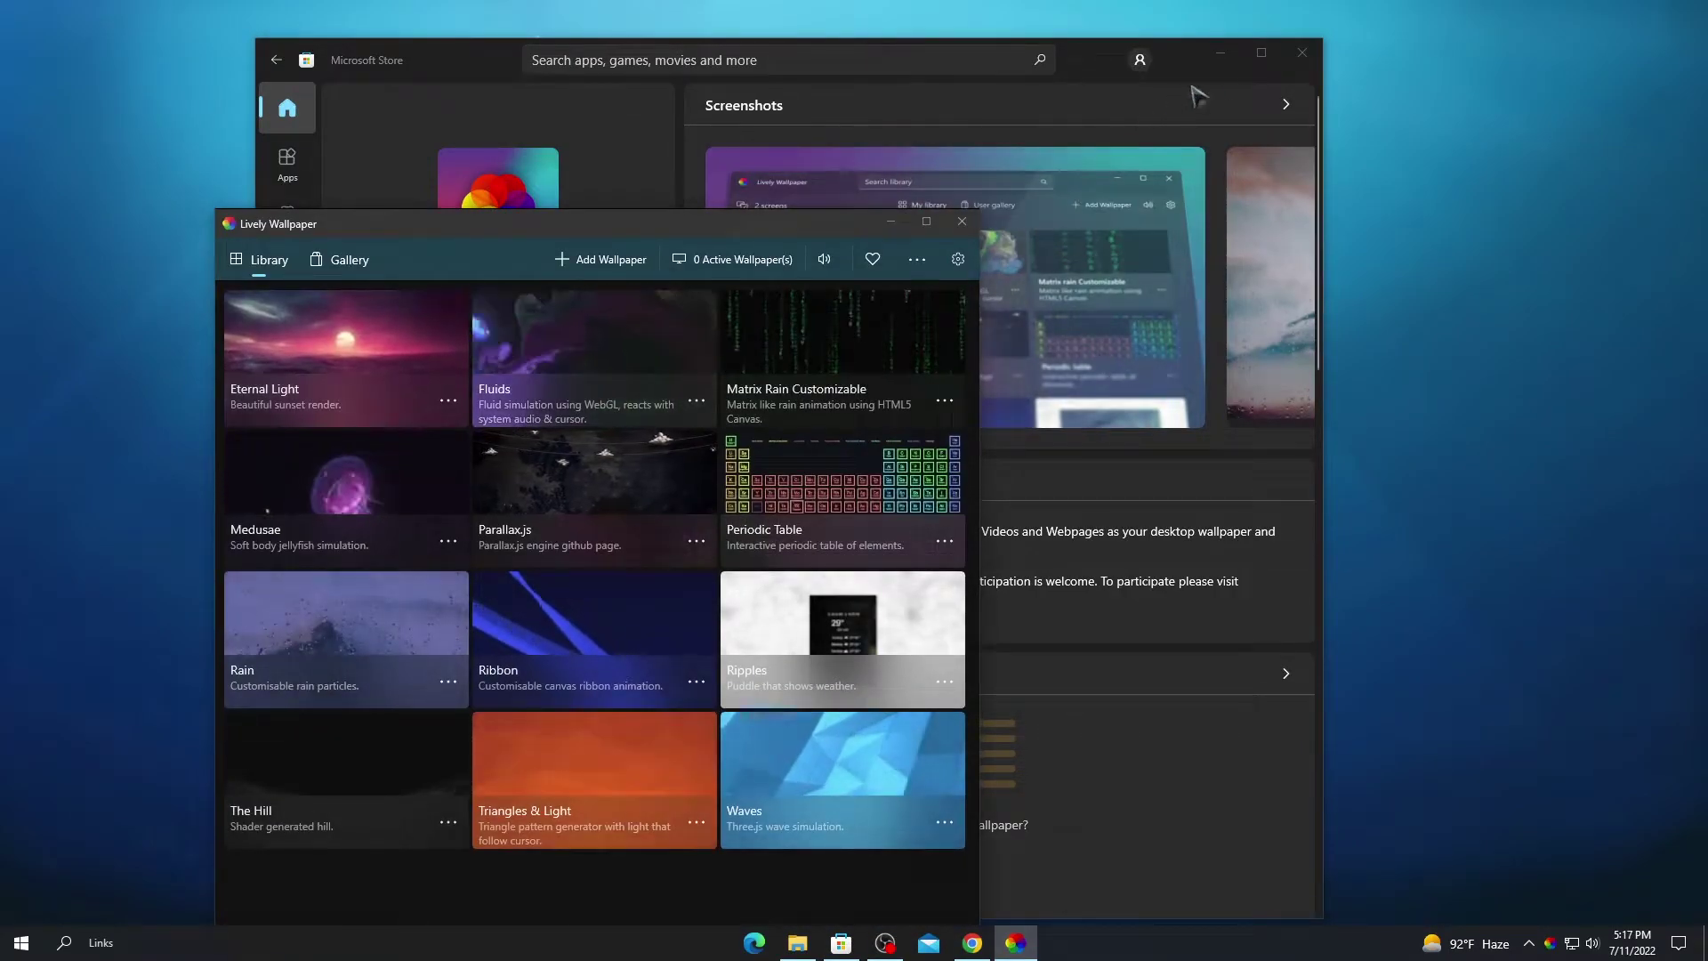
{"action": "left_click", "coordinate": [1302, 53]}
{"action": "left_click", "coordinate": [1301, 53]}
{"action": "left_click_drag", "start_coordinate": [815, 229], "coordinate": [1099, 110]}
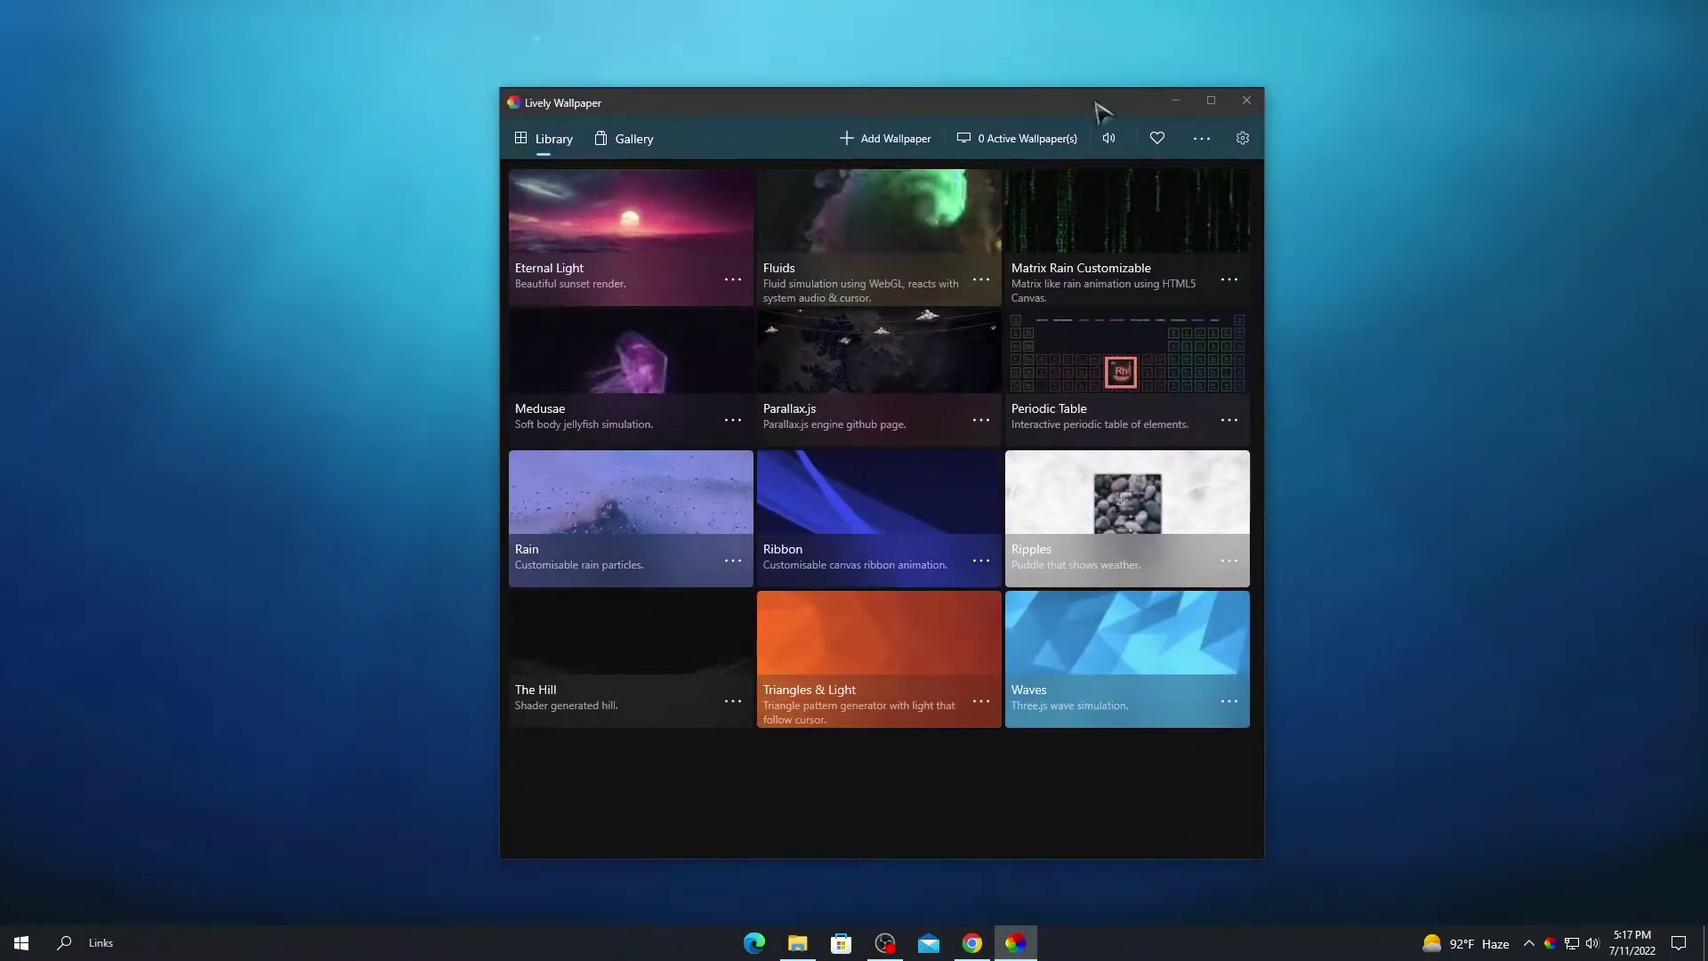
- Set Lively Wallpaper's Taskbar Theme to Clear, return to the library and minimize the window
{"action": "left_click", "coordinate": [1243, 139]}
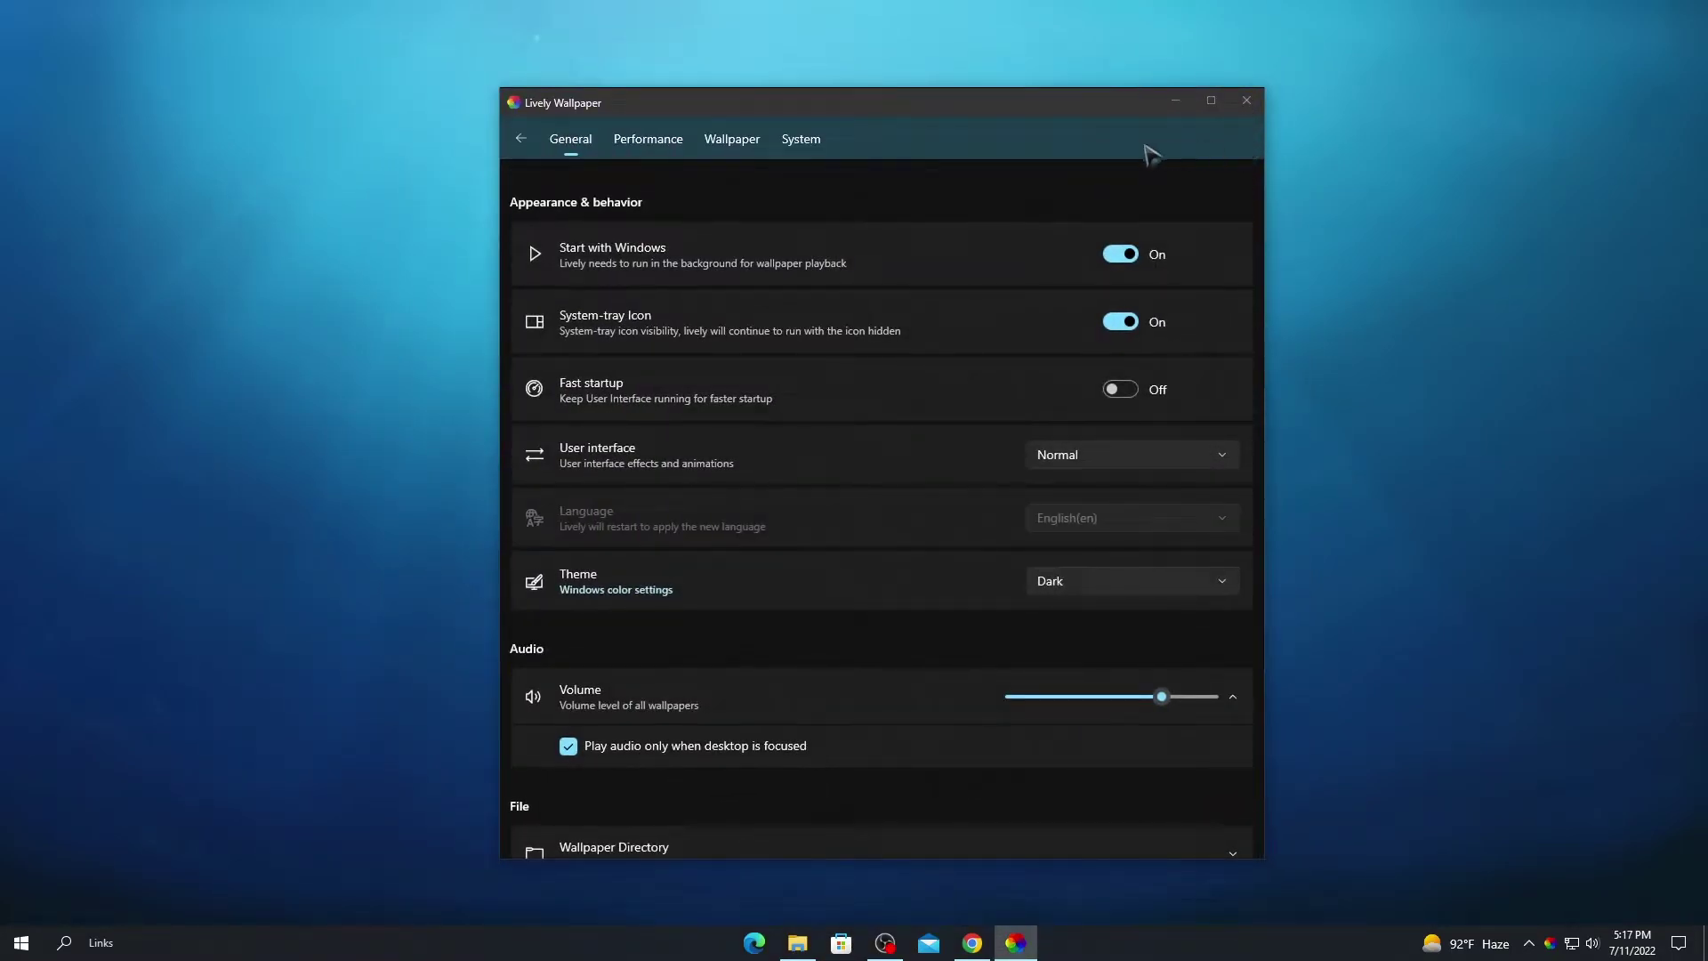
{"action": "left_click", "coordinate": [803, 139]}
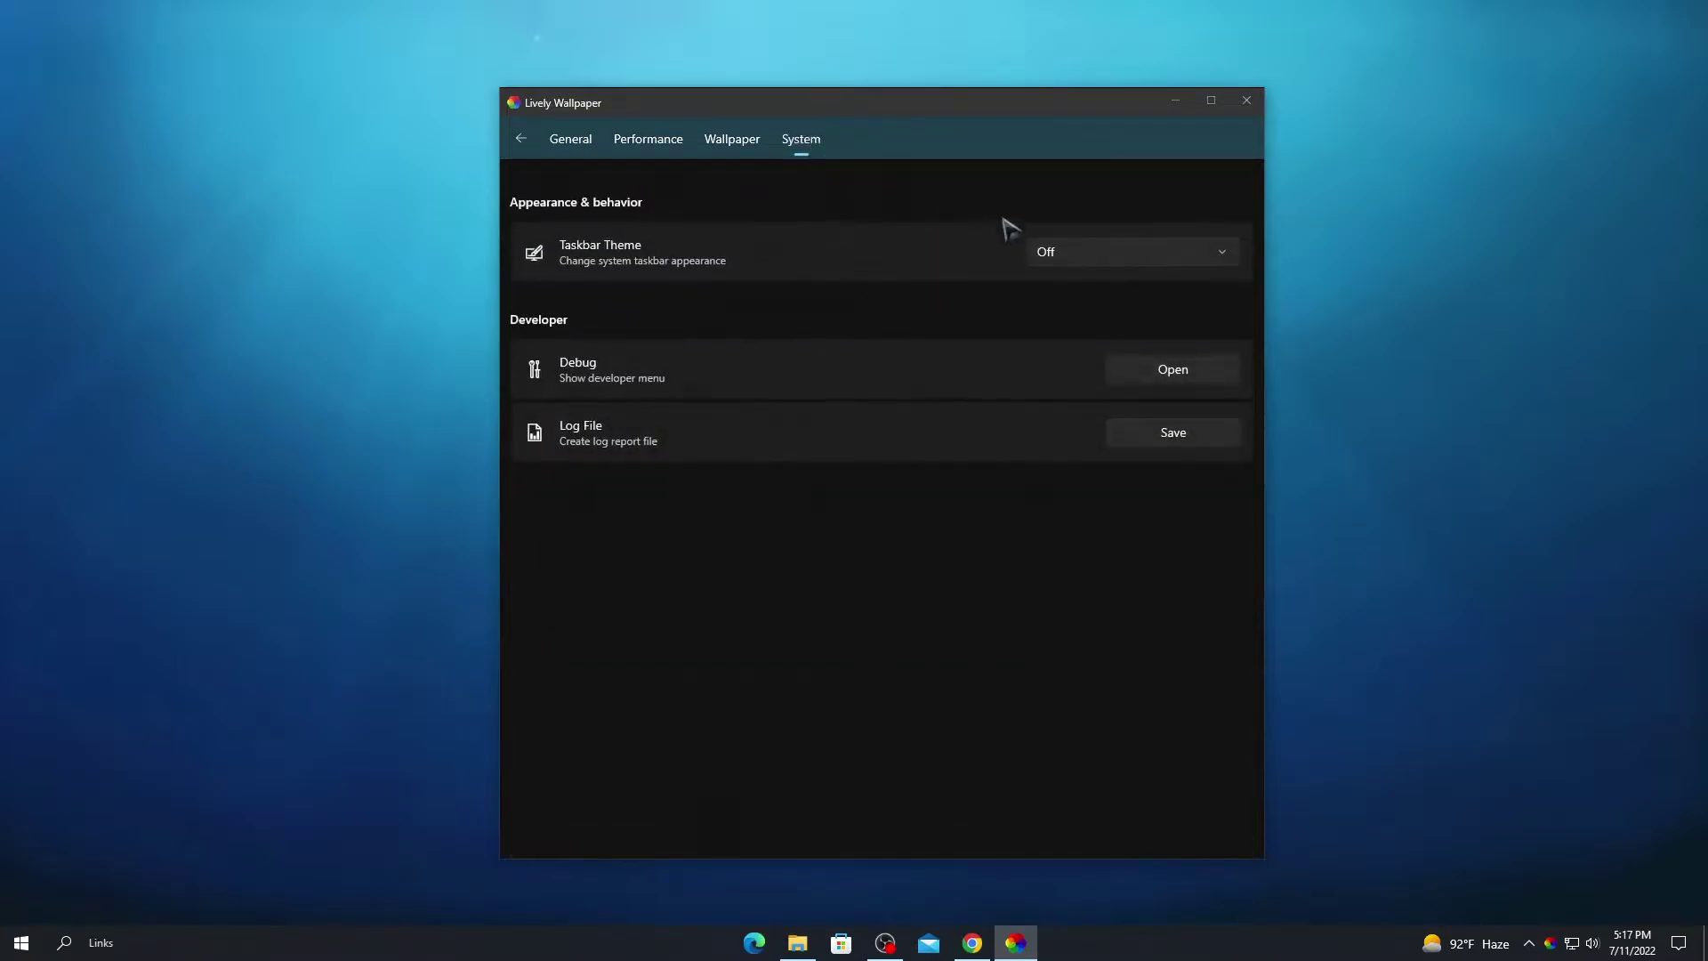
{"action": "left_click", "coordinate": [1128, 258]}
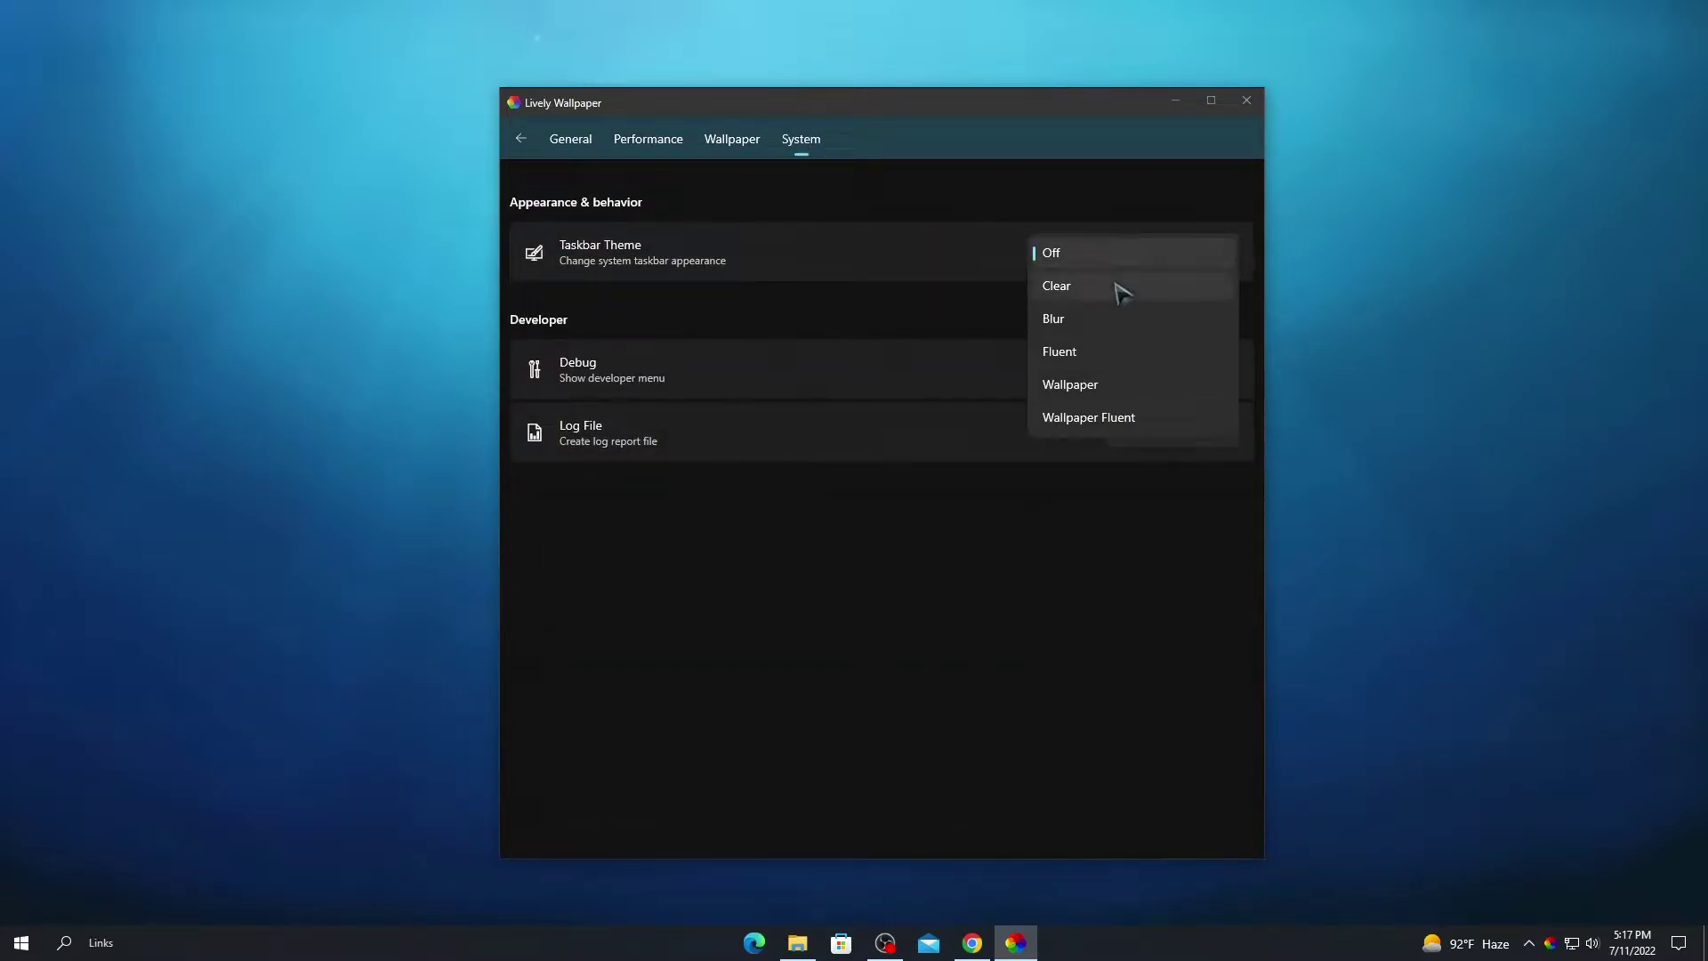
{"action": "left_click", "coordinate": [1118, 290]}
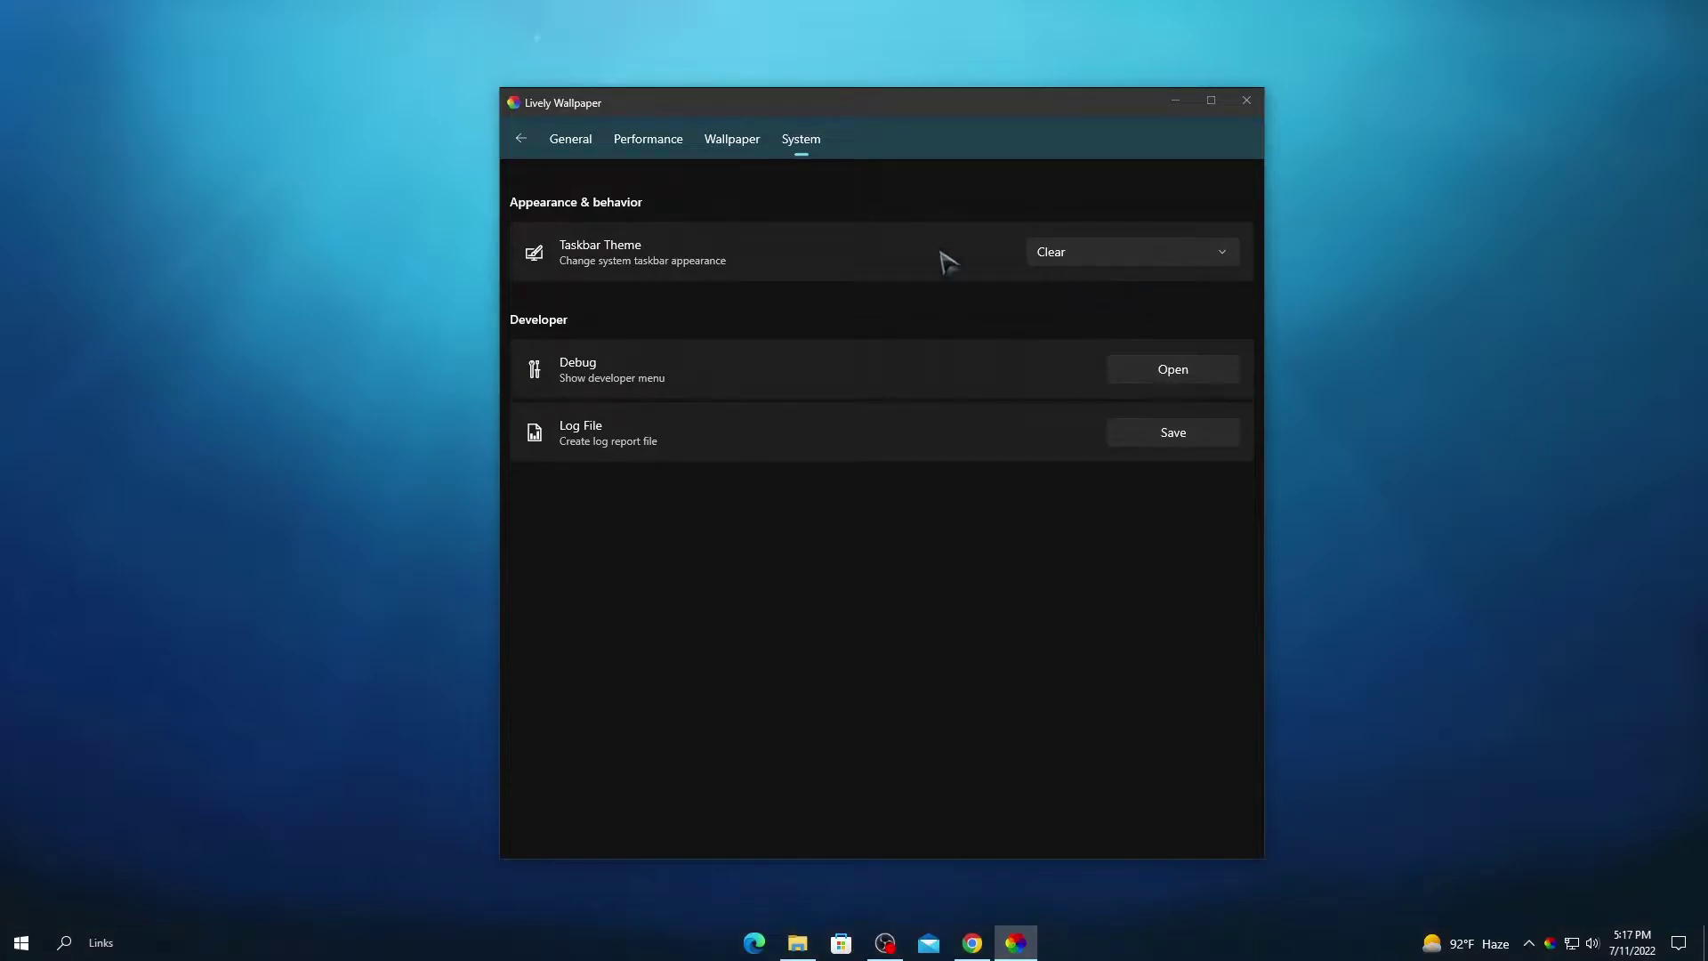
{"action": "left_click", "coordinate": [574, 142]}
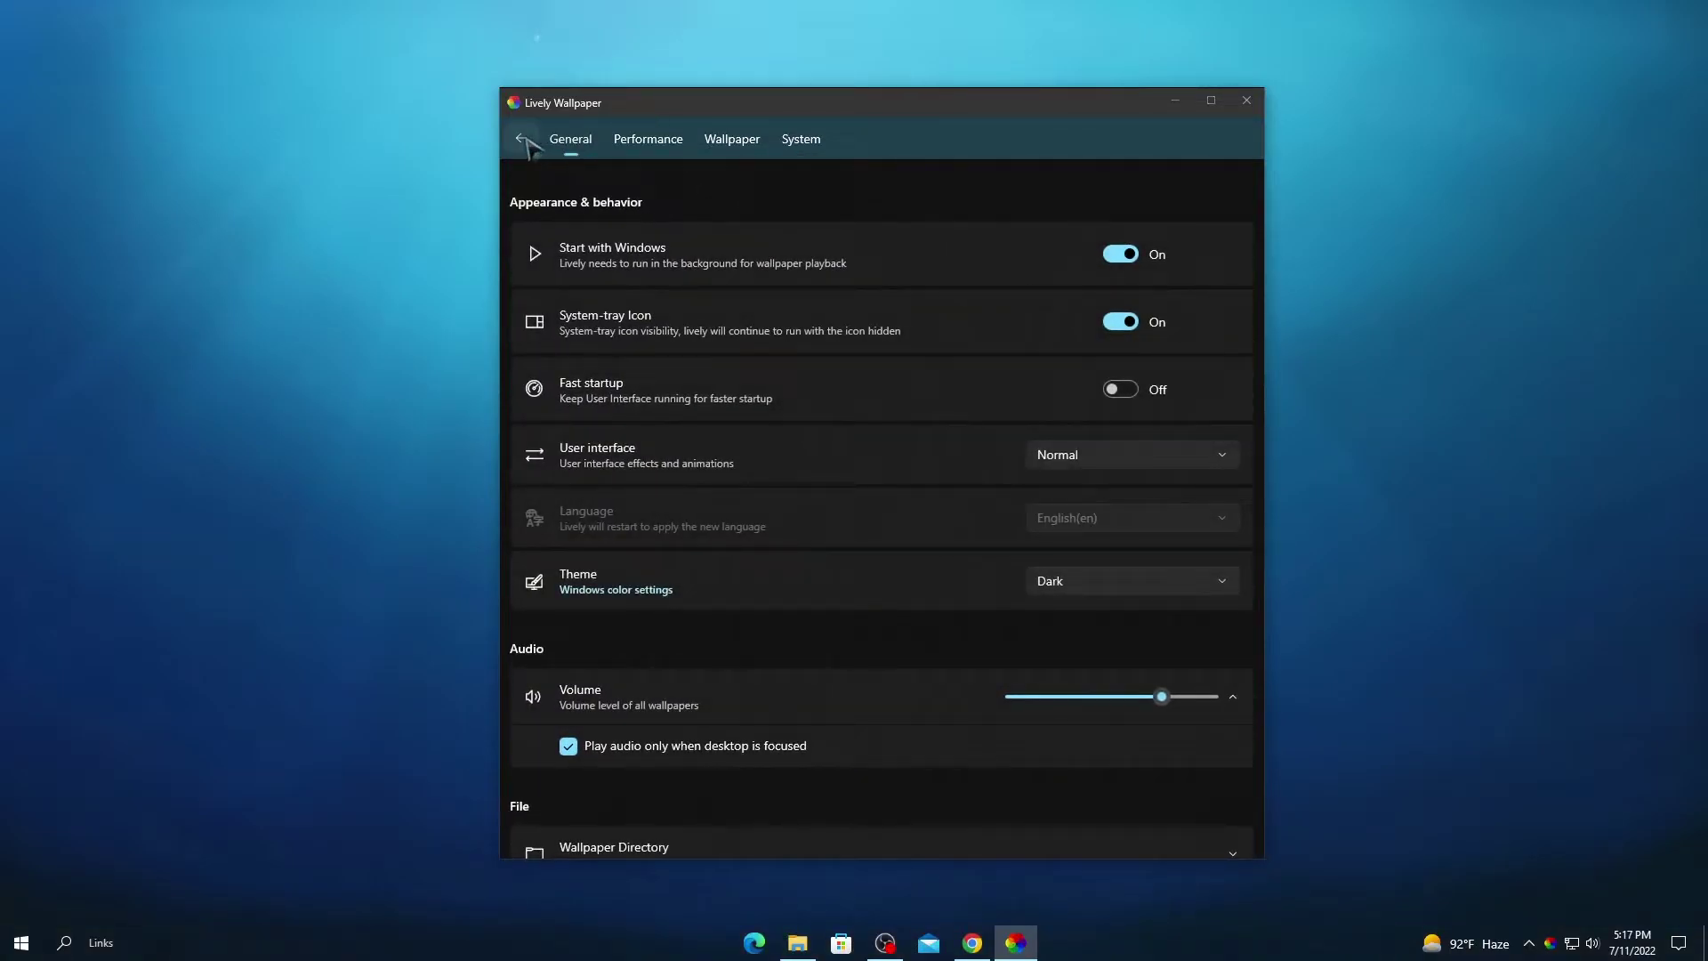
{"action": "left_click", "coordinate": [523, 141]}
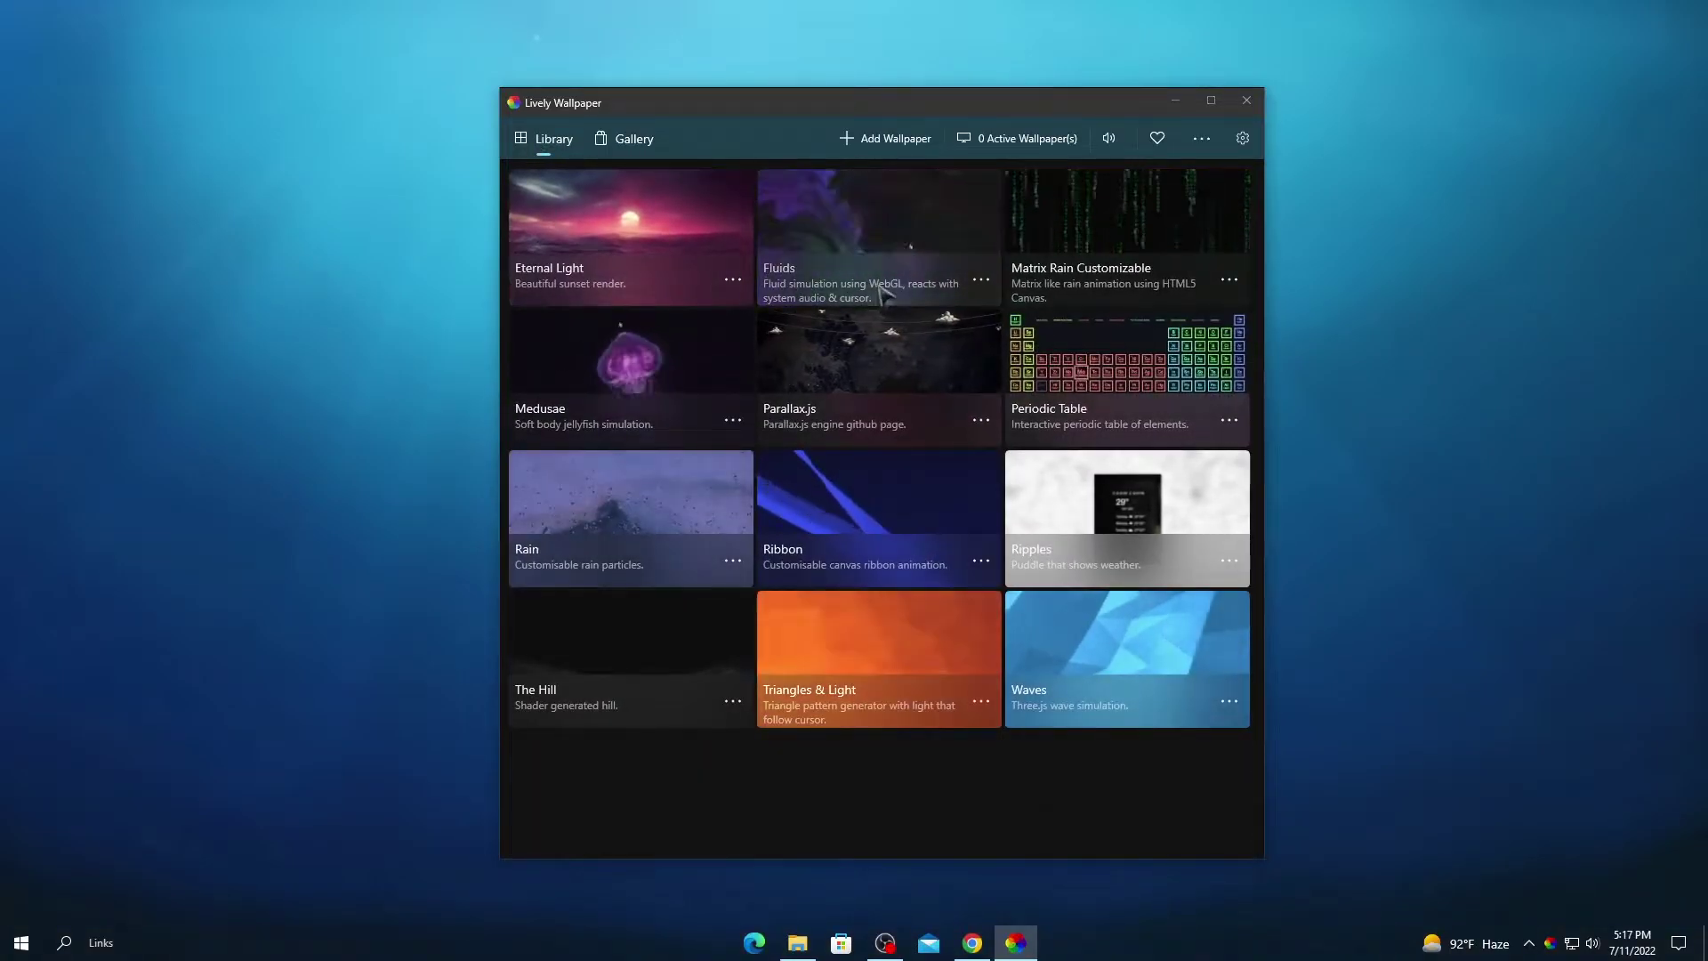
{"action": "left_click", "coordinate": [1175, 100]}
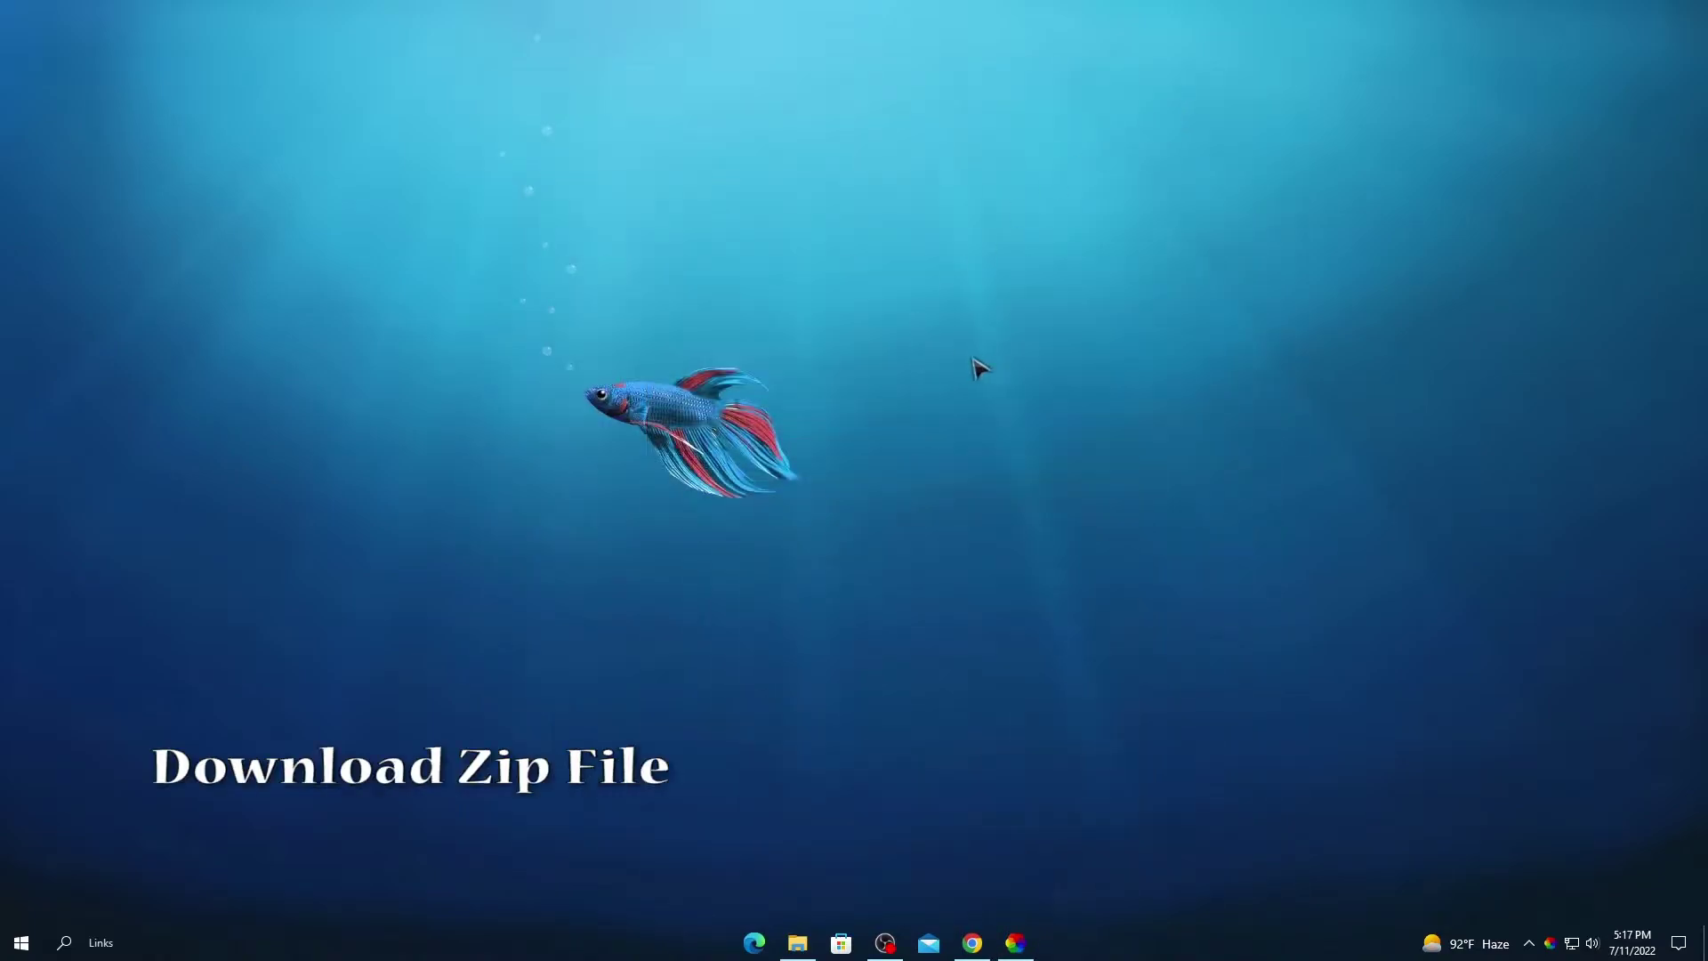
- Switch to Chrome and download SpiderMan Desktop Theme.rar from Google Drive, proceeding without the virus scan
{"action": "right_click", "coordinate": [1002, 339]}
{"action": "left_click", "coordinate": [1038, 394]}
{"action": "left_click", "coordinate": [971, 935]}
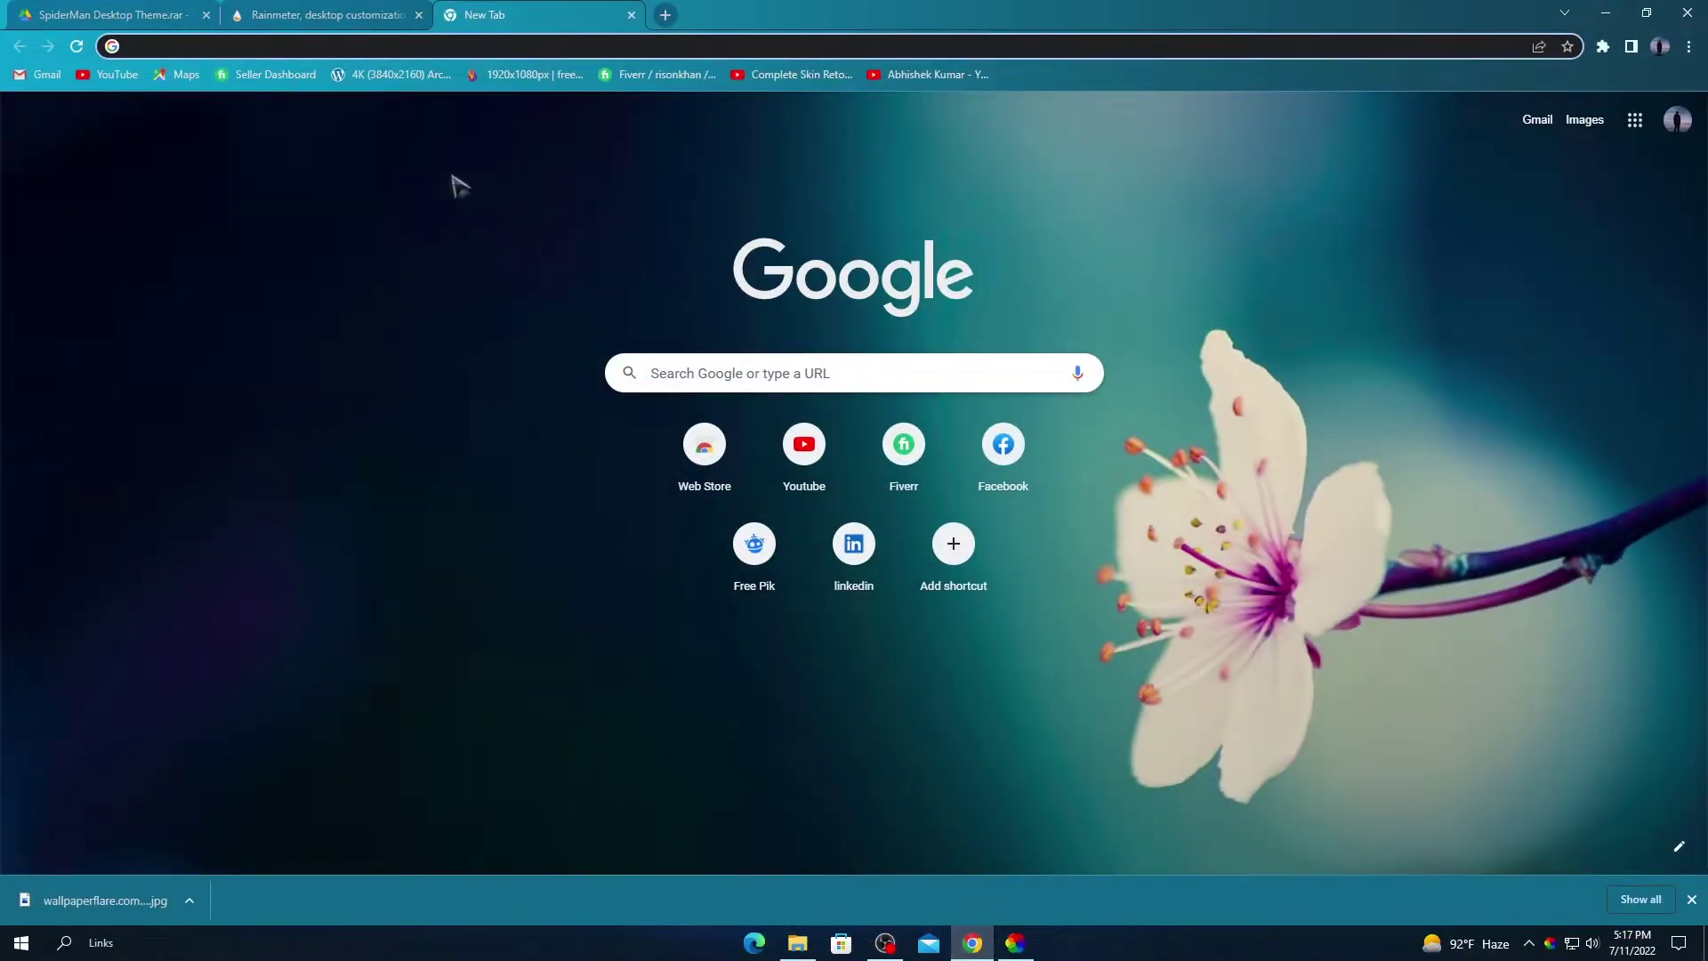
{"action": "left_click", "coordinate": [133, 16]}
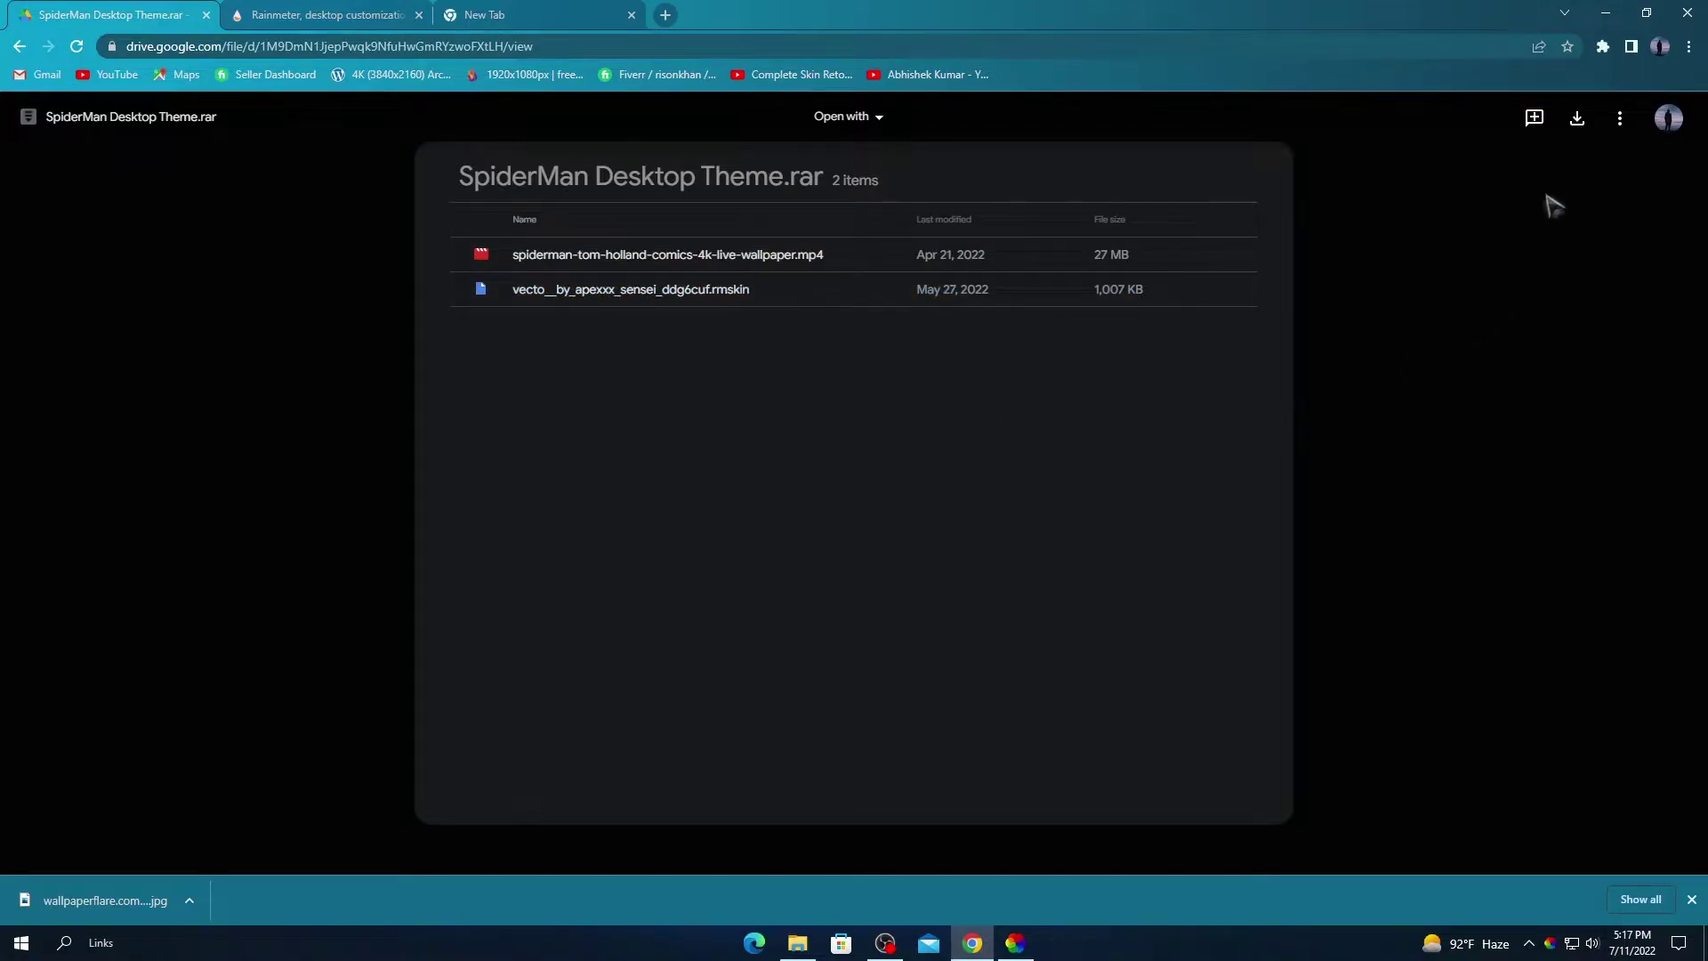
{"action": "left_click", "coordinate": [1577, 123]}
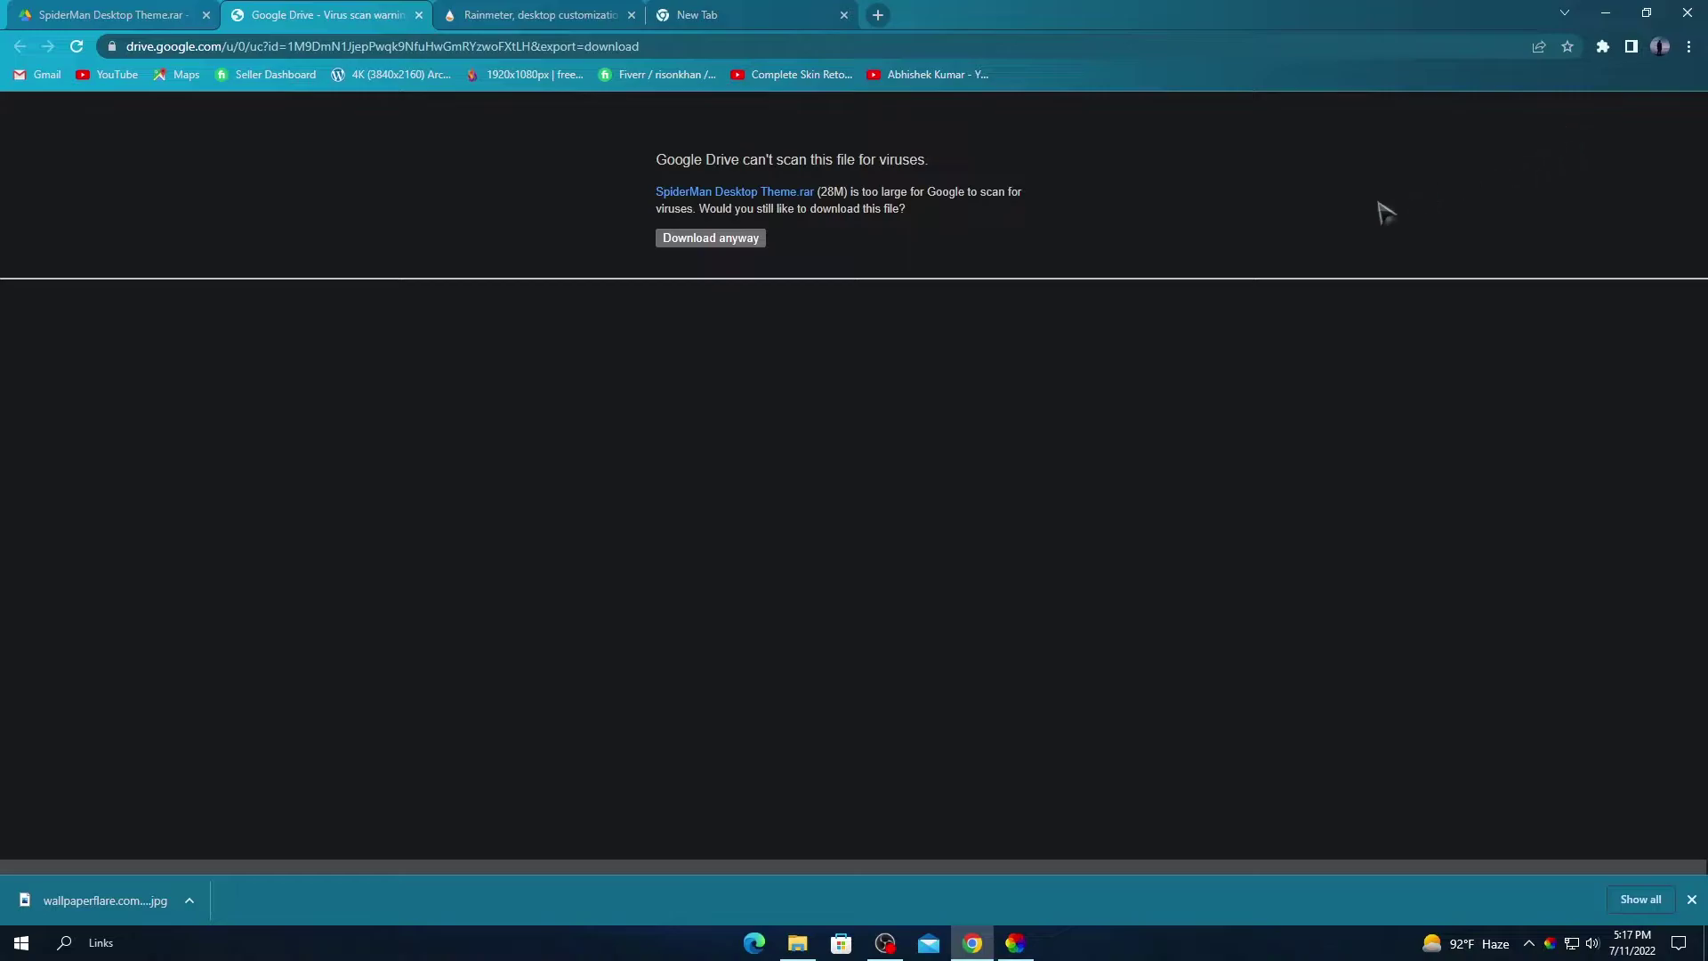
{"action": "left_click", "coordinate": [707, 242]}
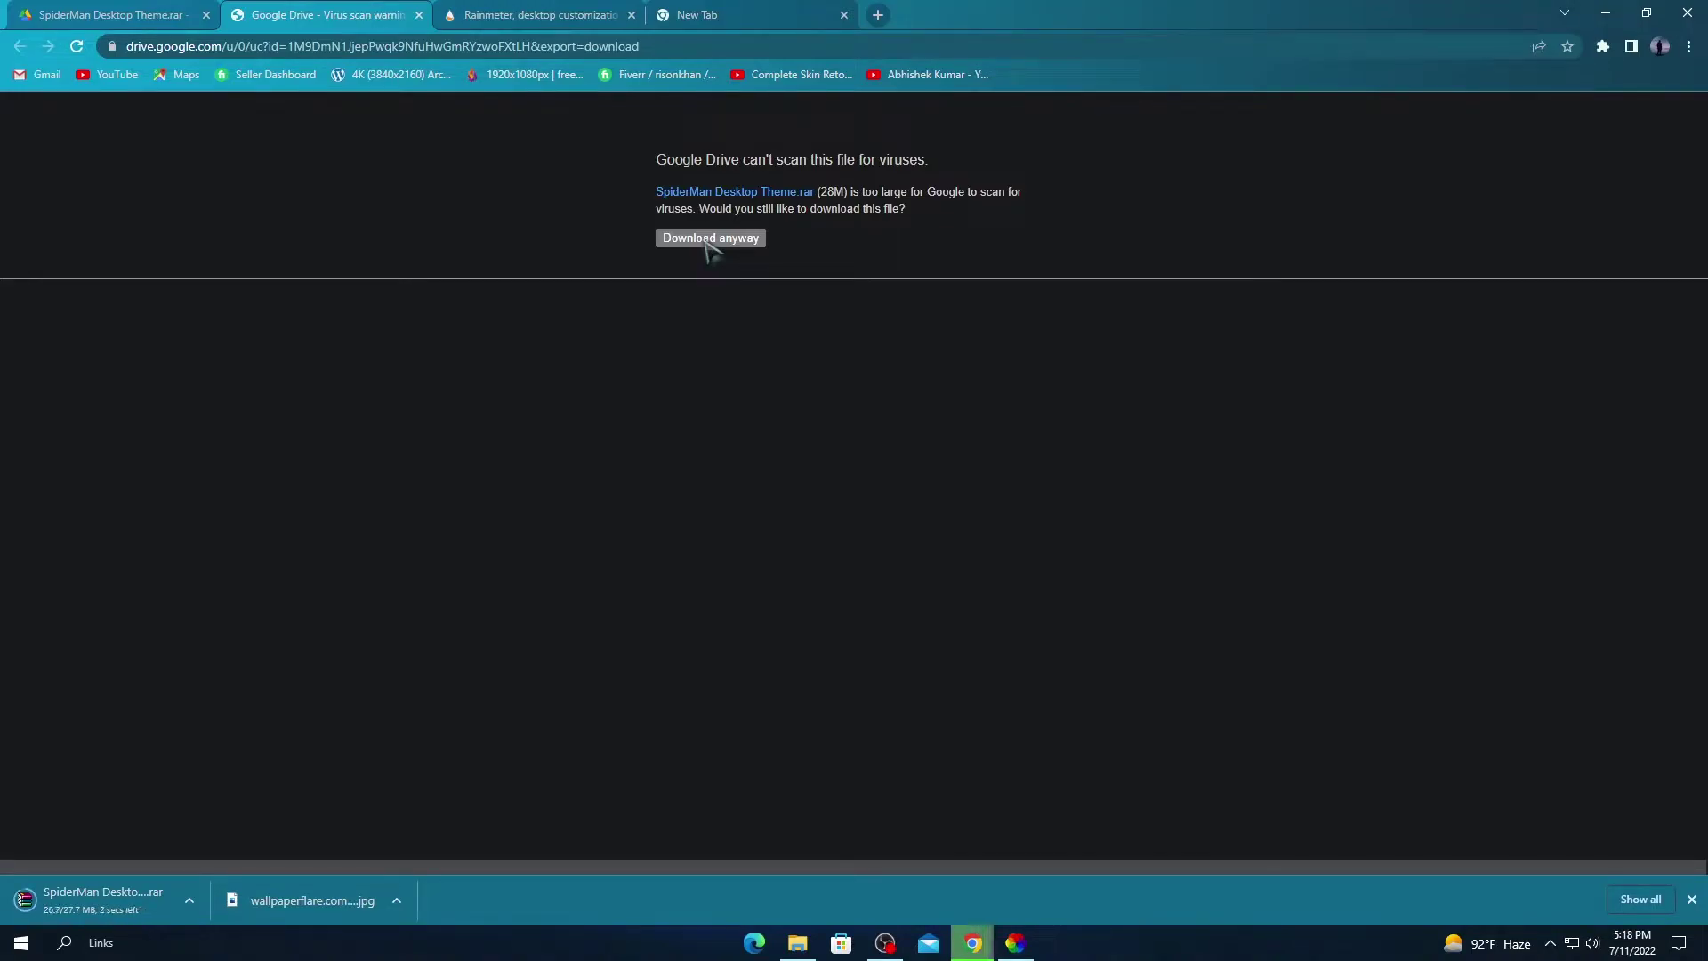
- Download the Rainmeter 4.5.13 installer from rainmeter.net and show it in the Downloads folder
{"action": "left_click", "coordinate": [543, 15]}
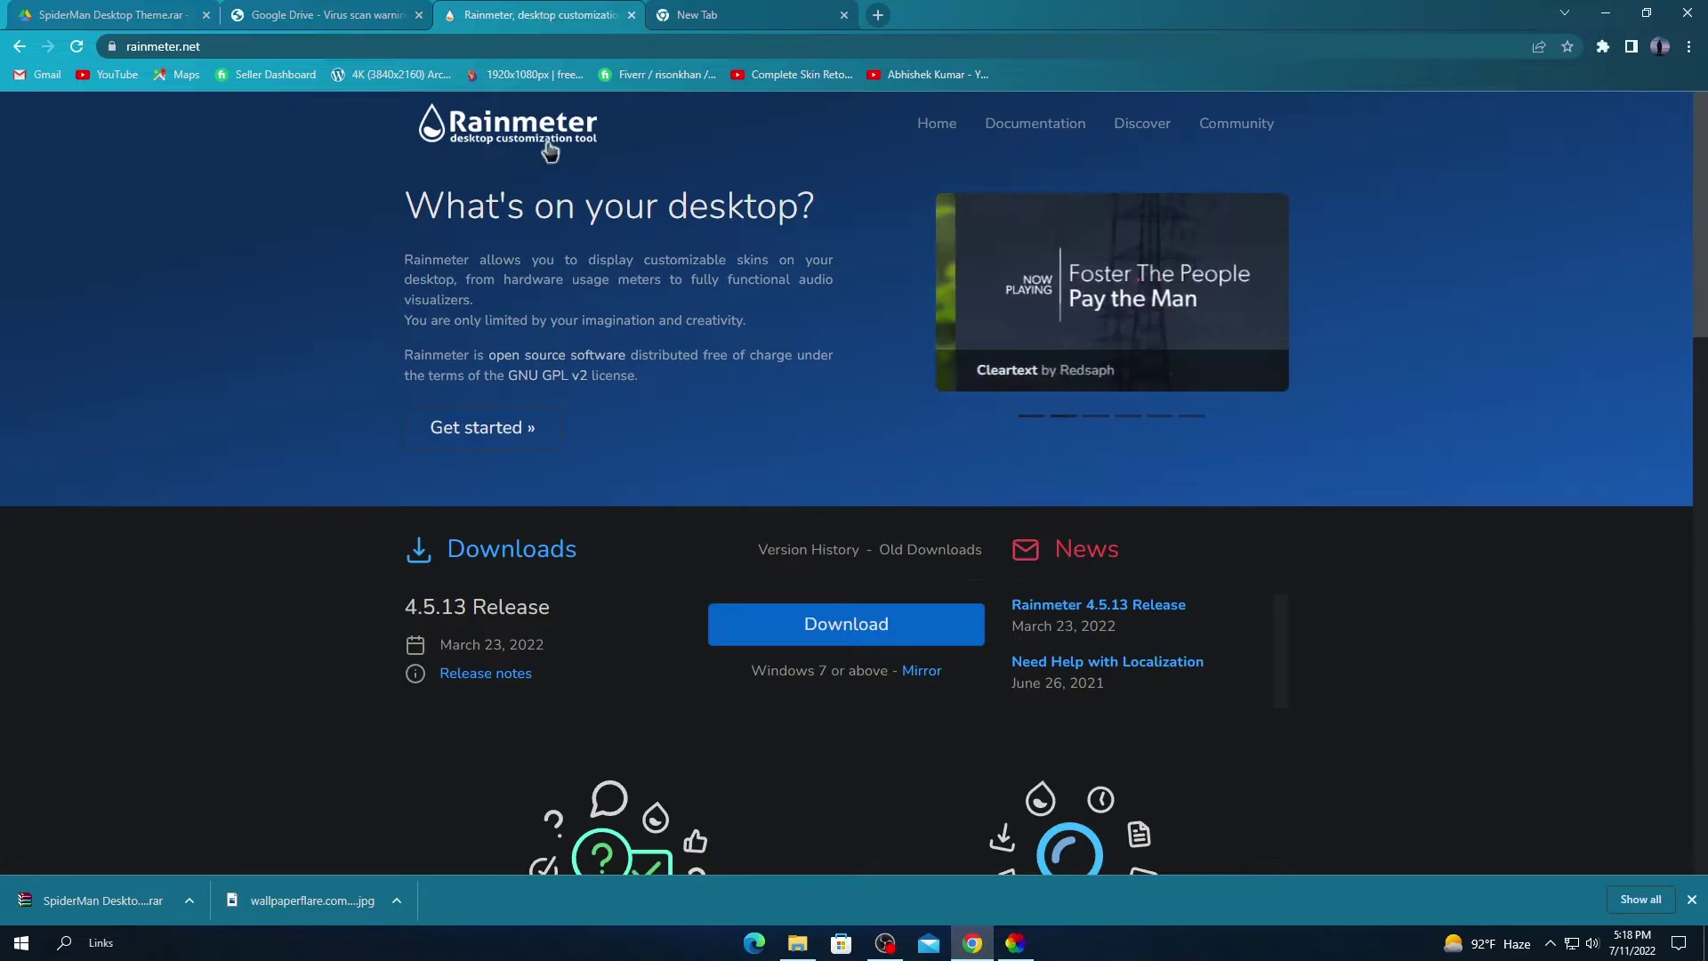
{"action": "left_click", "coordinate": [862, 642]}
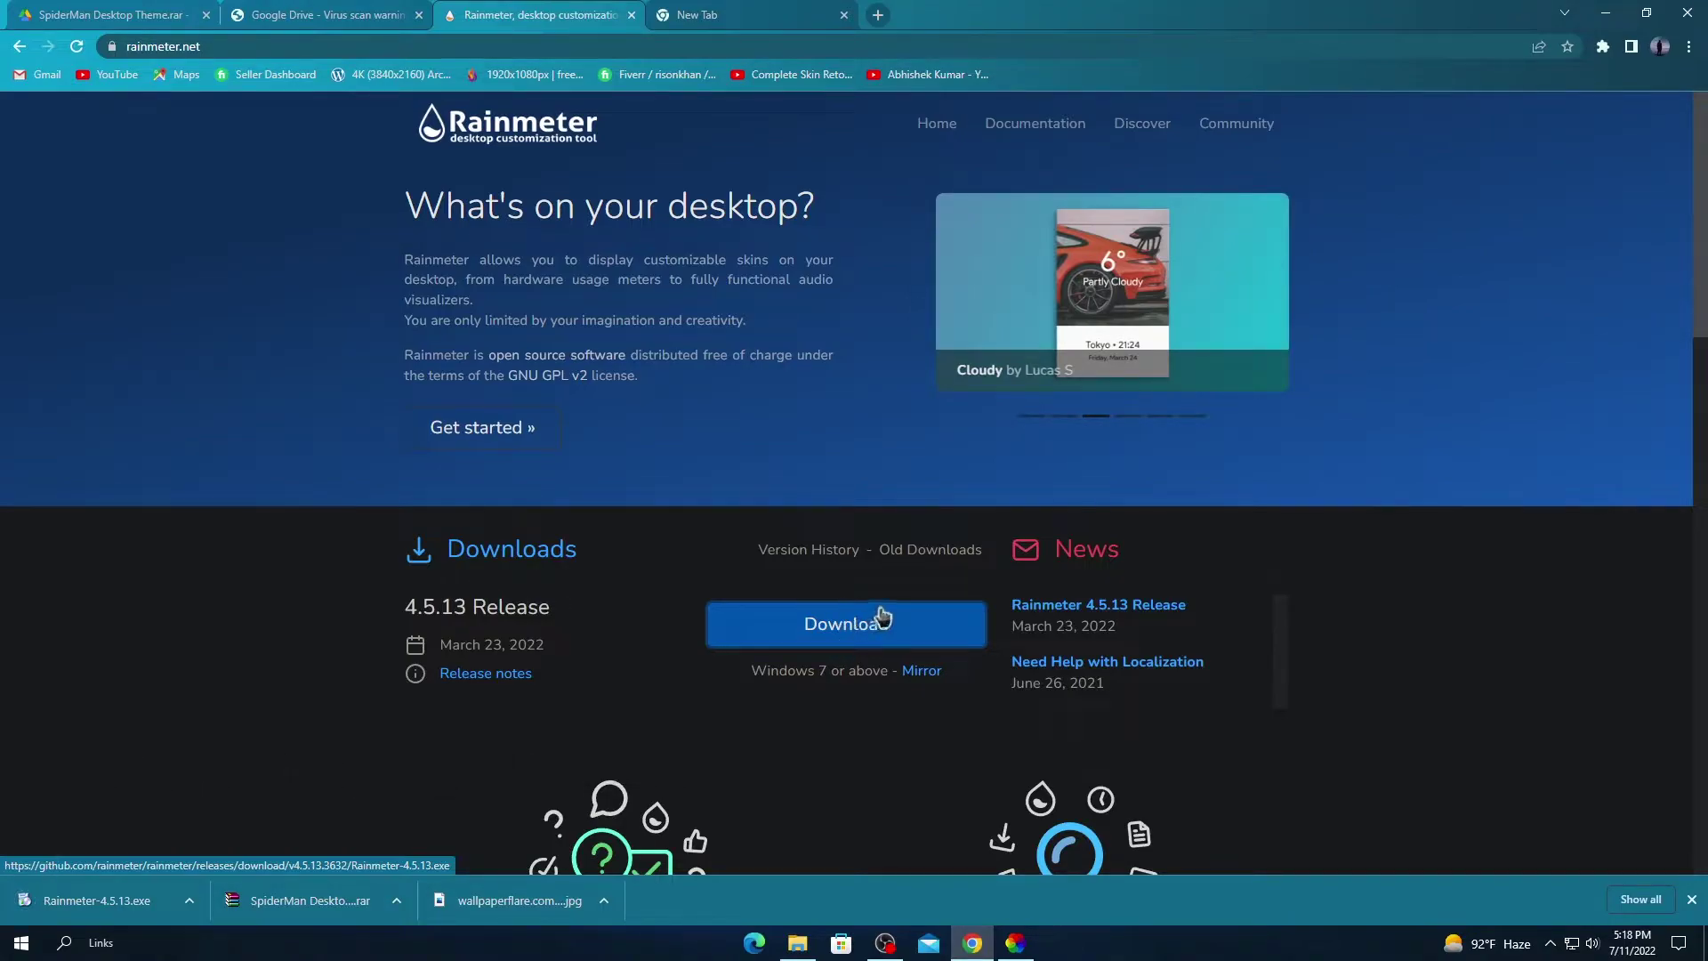
{"action": "left_click", "coordinate": [188, 900]}
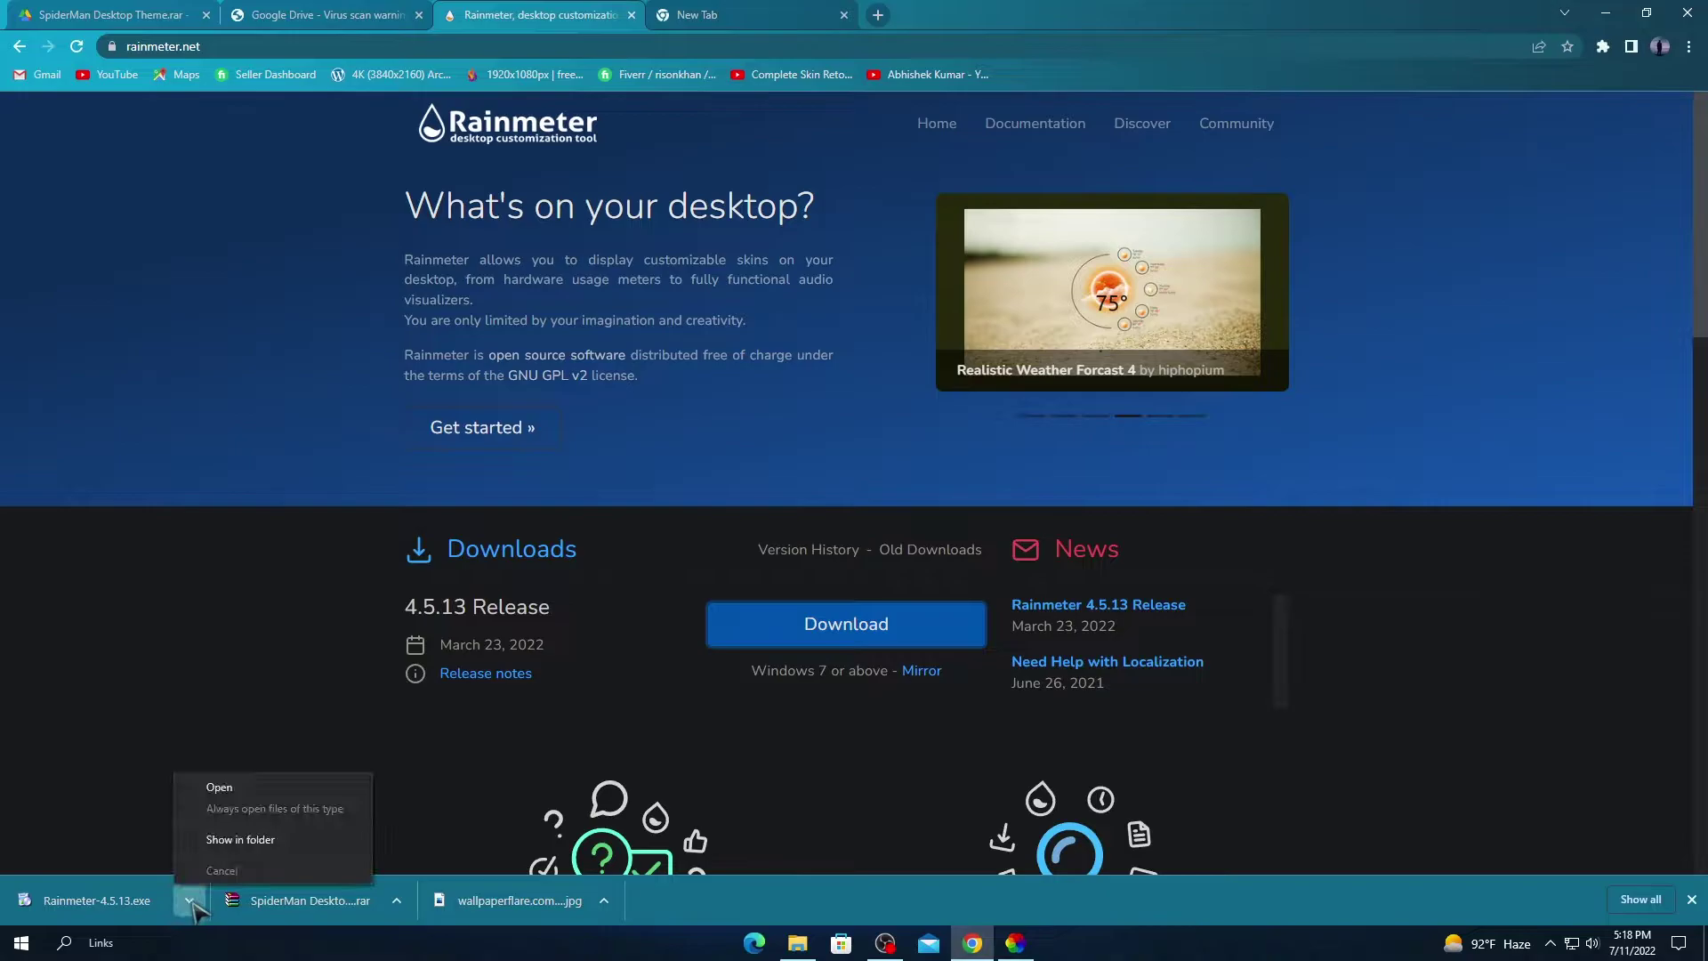
{"action": "left_click", "coordinate": [253, 840]}
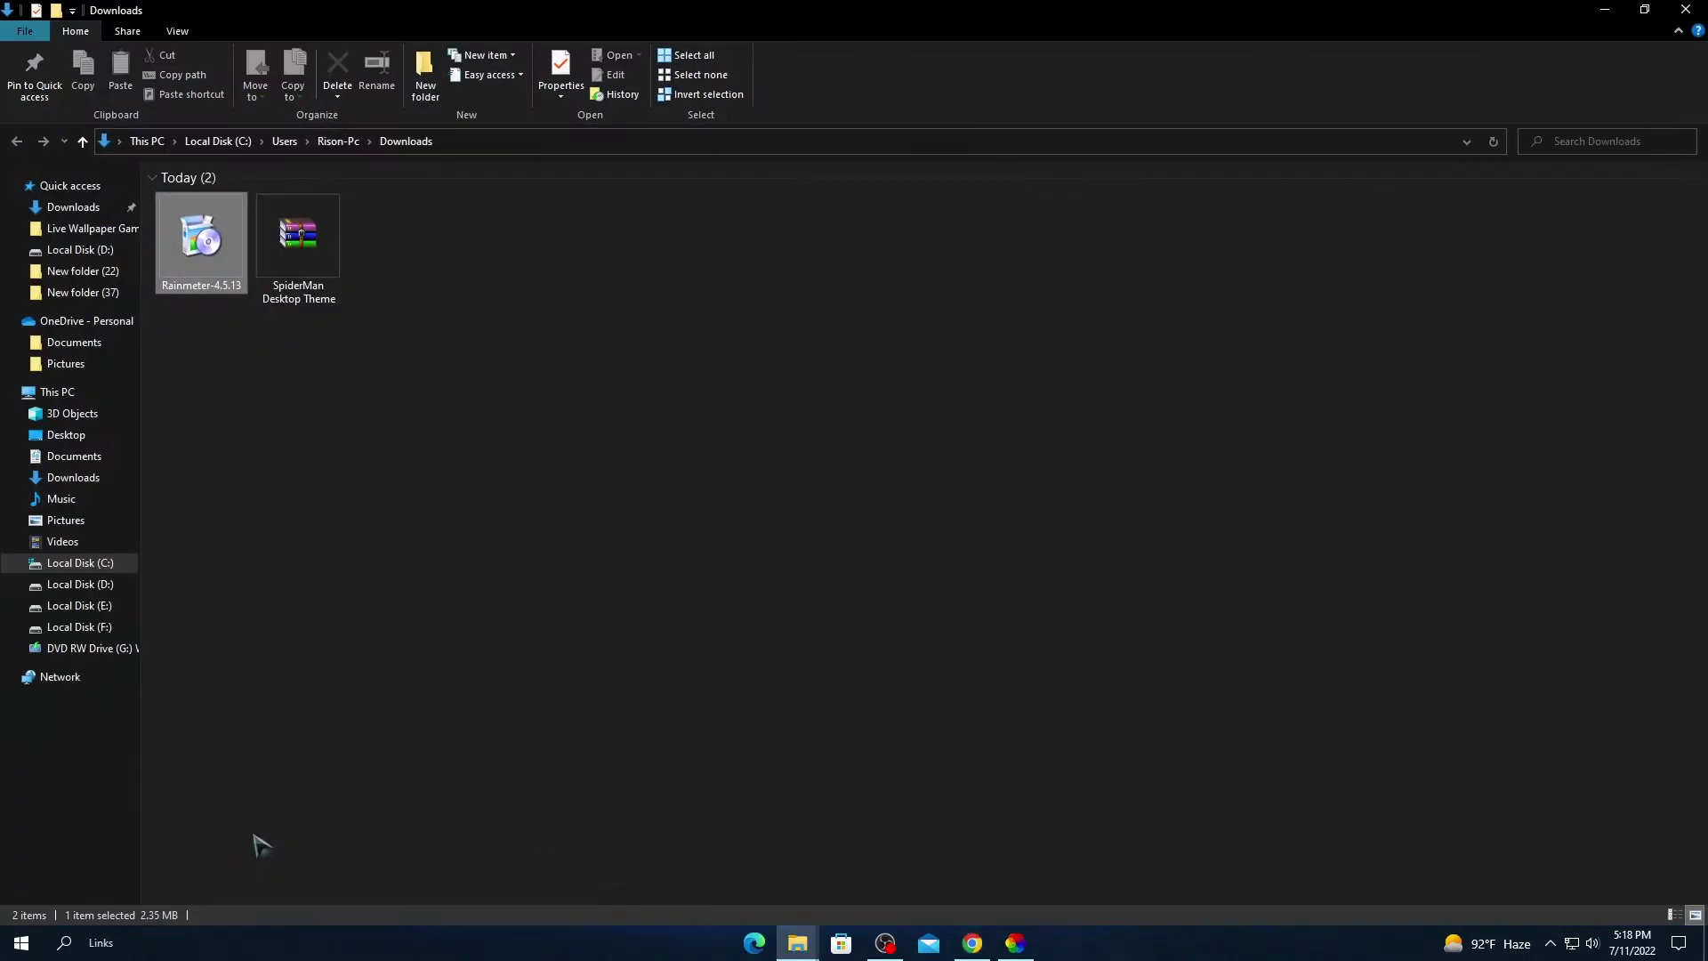
{"action": "left_click", "coordinate": [285, 239]}
{"action": "key", "text": "Left"}
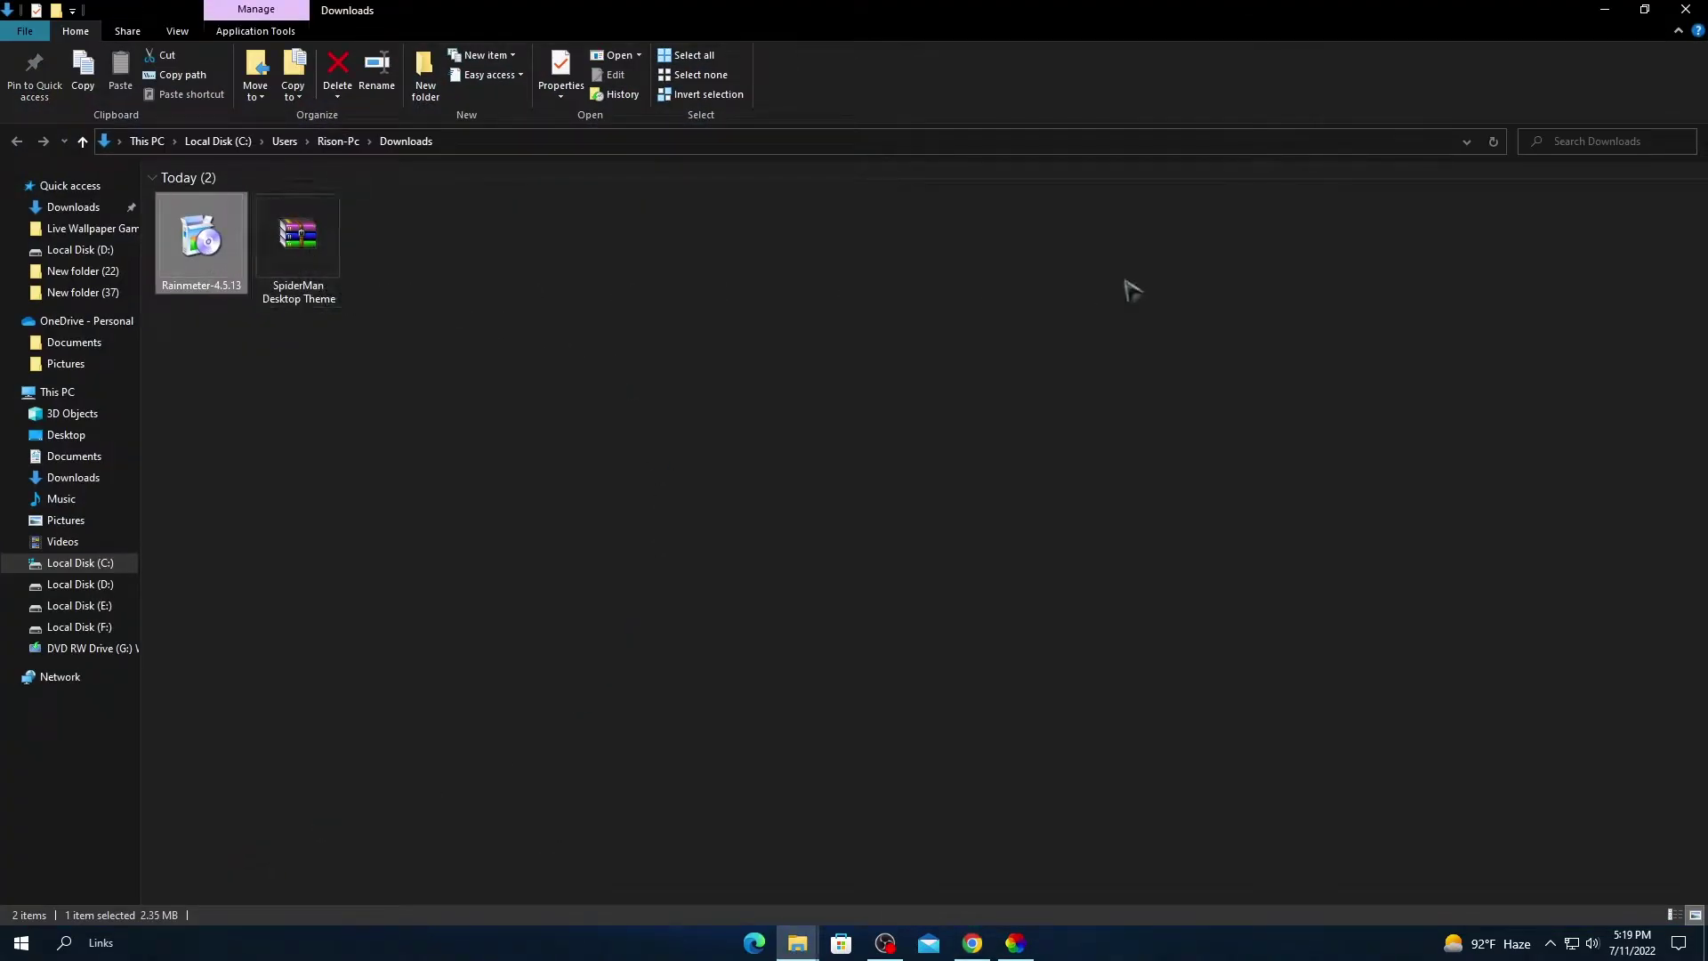
- Minimize File Explorer and close Chrome to return to the desktop
{"action": "left_click", "coordinate": [1605, 10]}
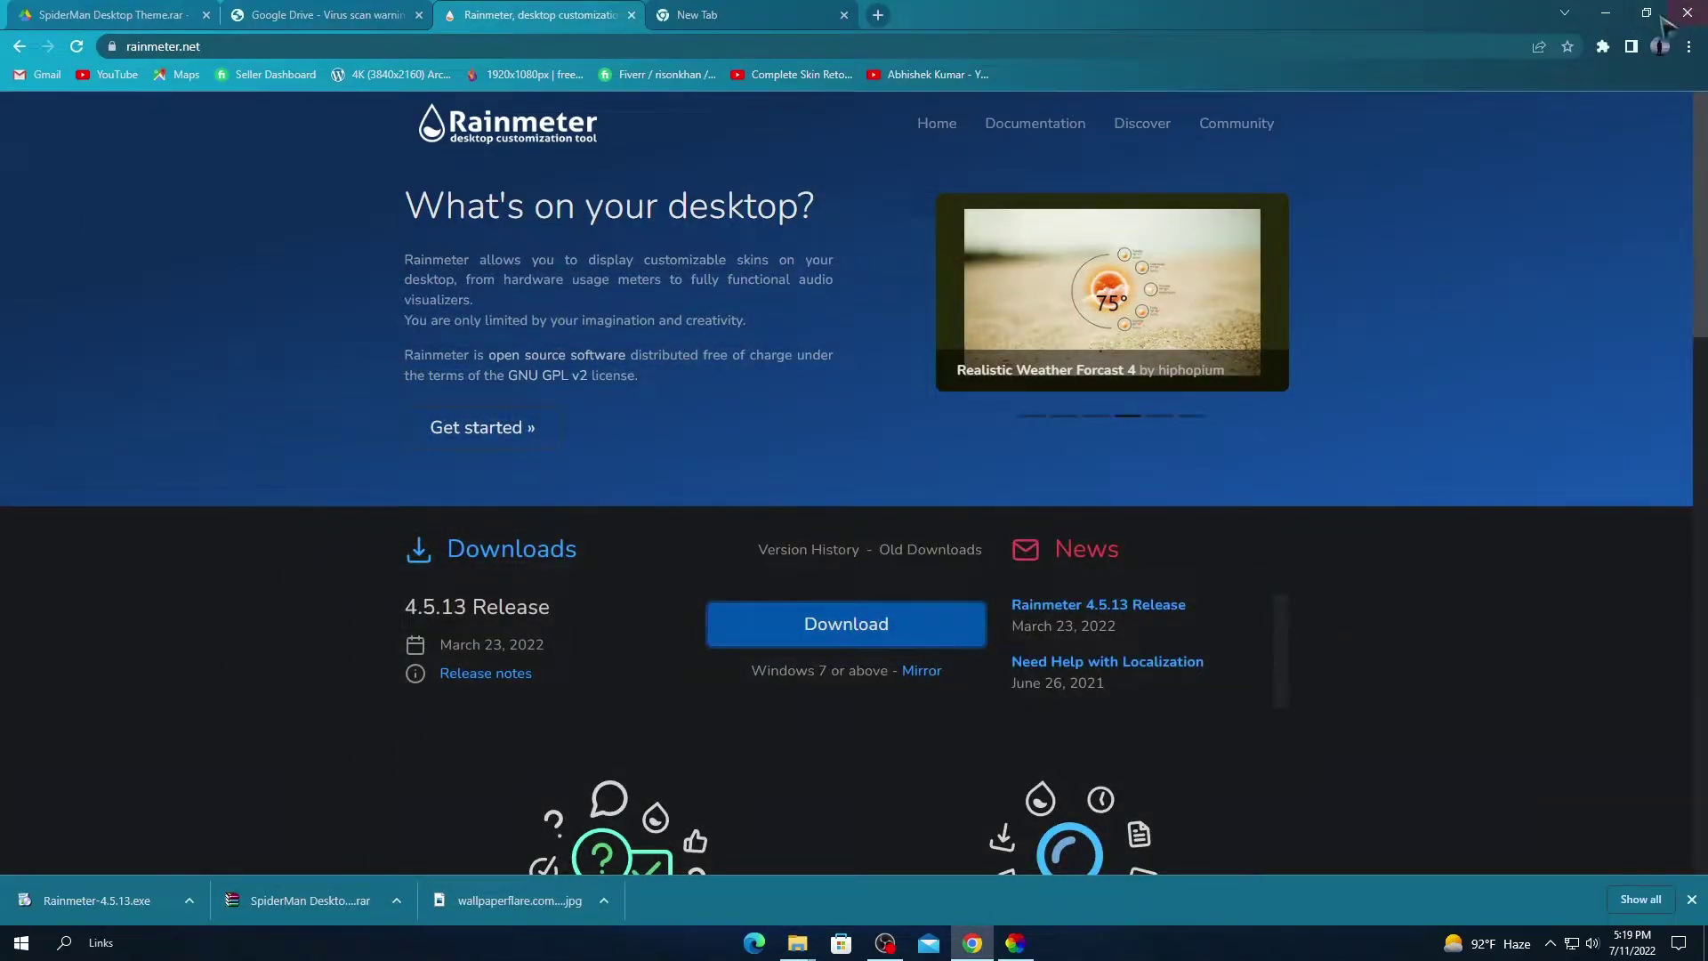
{"action": "left_click", "coordinate": [1687, 11]}
{"action": "right_click", "coordinate": [941, 434]}
{"action": "left_click", "coordinate": [1019, 494]}
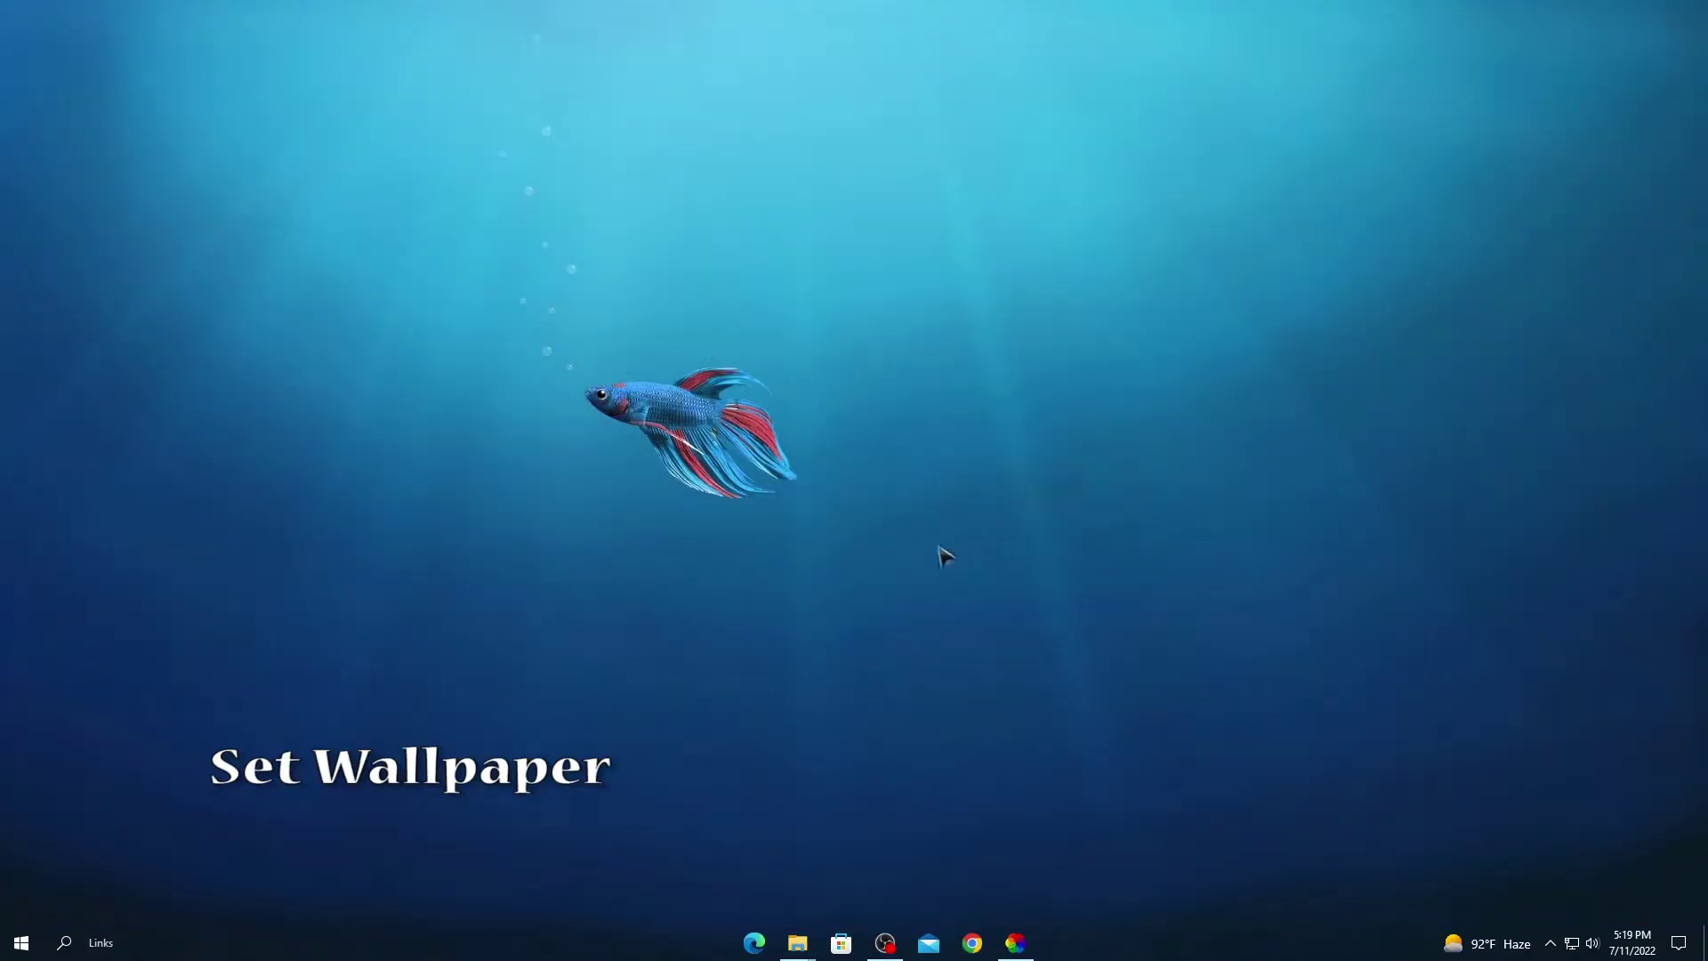
- Extract the SpiderMan Desktop Theme archive directly into the Downloads folder and minimize File Explorer
{"action": "left_click", "coordinate": [797, 941]}
{"action": "left_click", "coordinate": [300, 233]}
{"action": "right_click", "coordinate": [305, 253]}
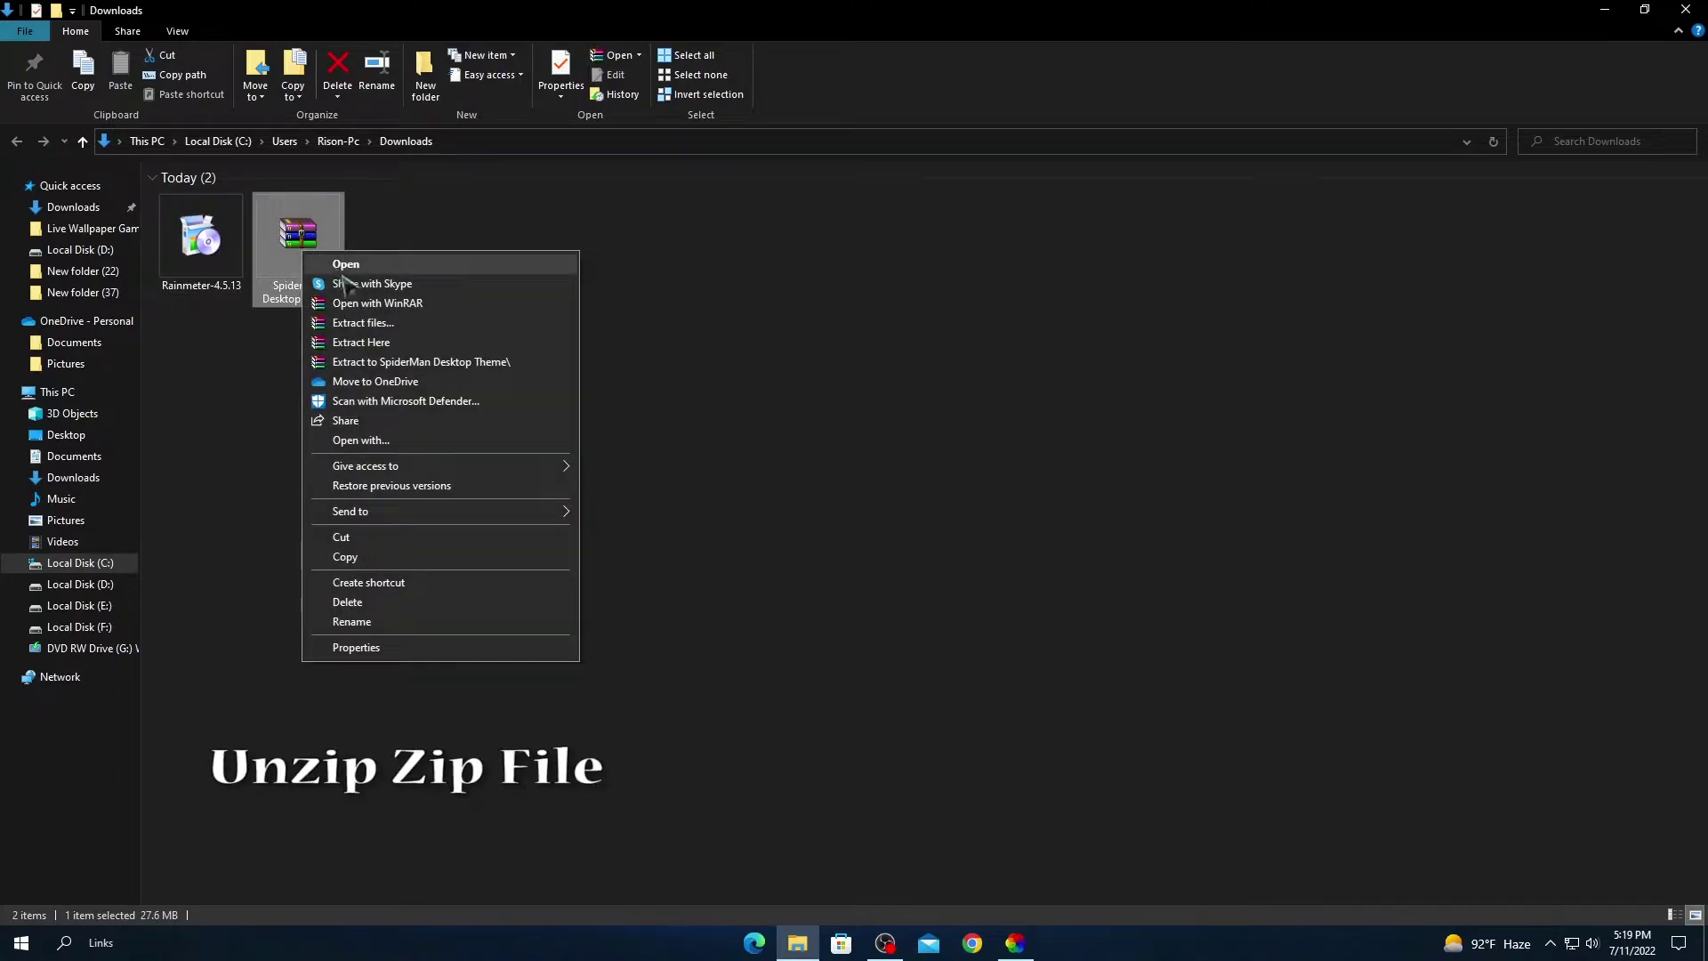
{"action": "left_click", "coordinate": [361, 344]}
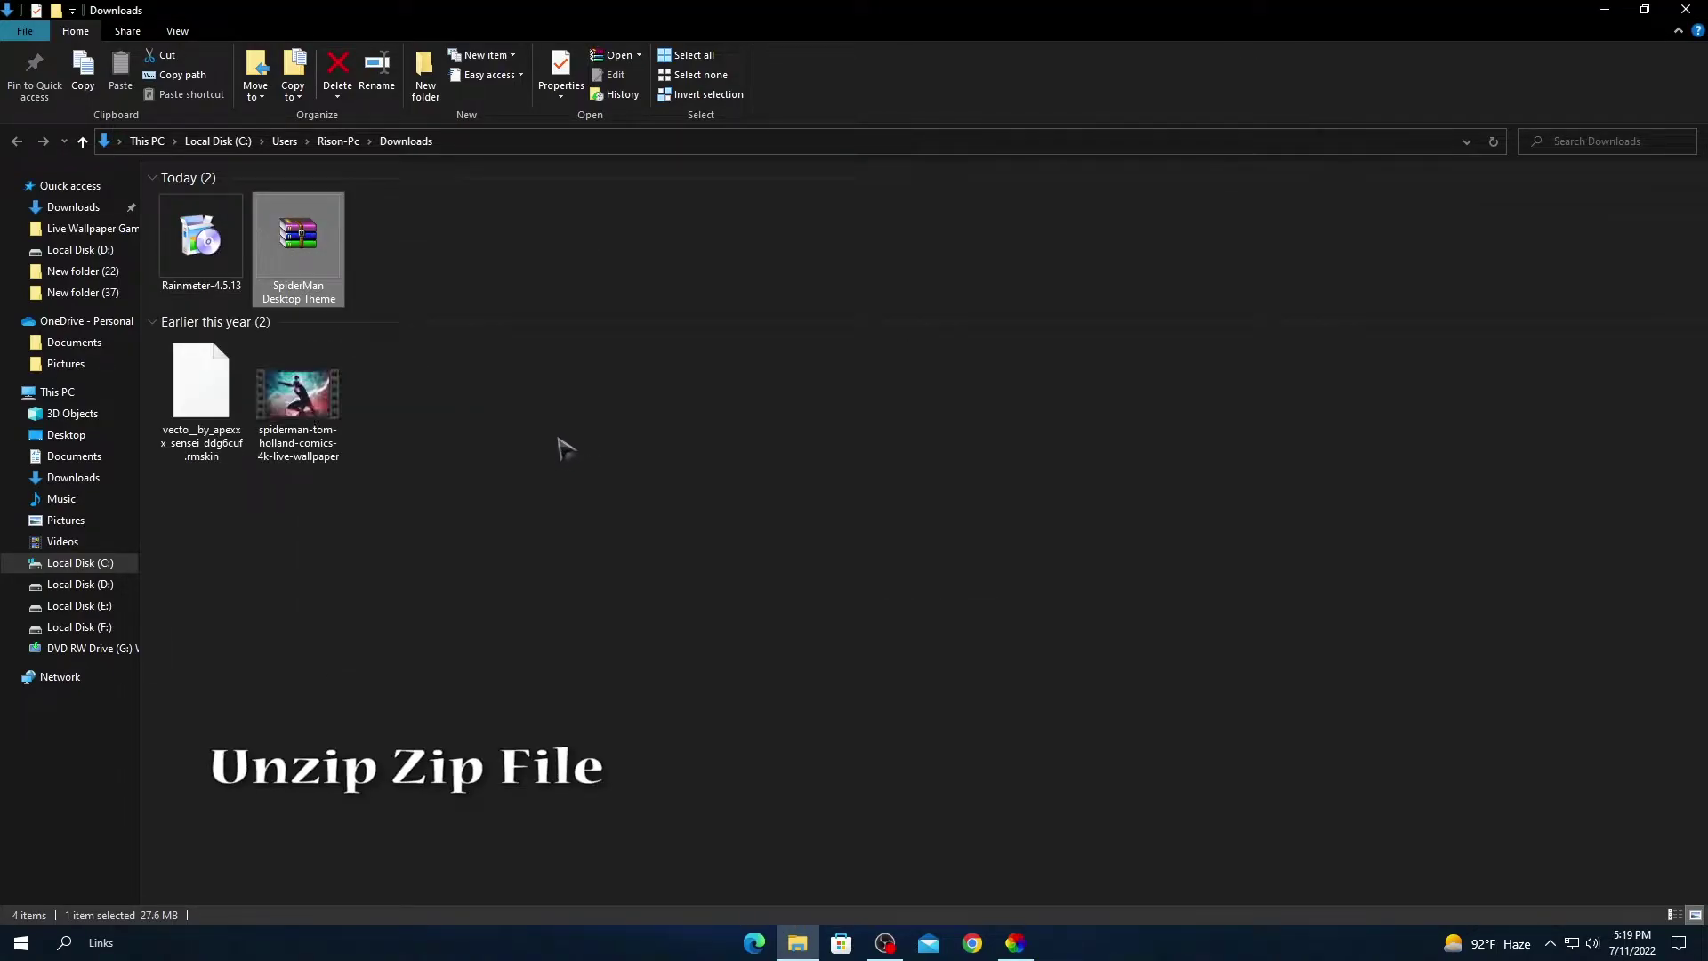
{"action": "left_click", "coordinate": [300, 396]}
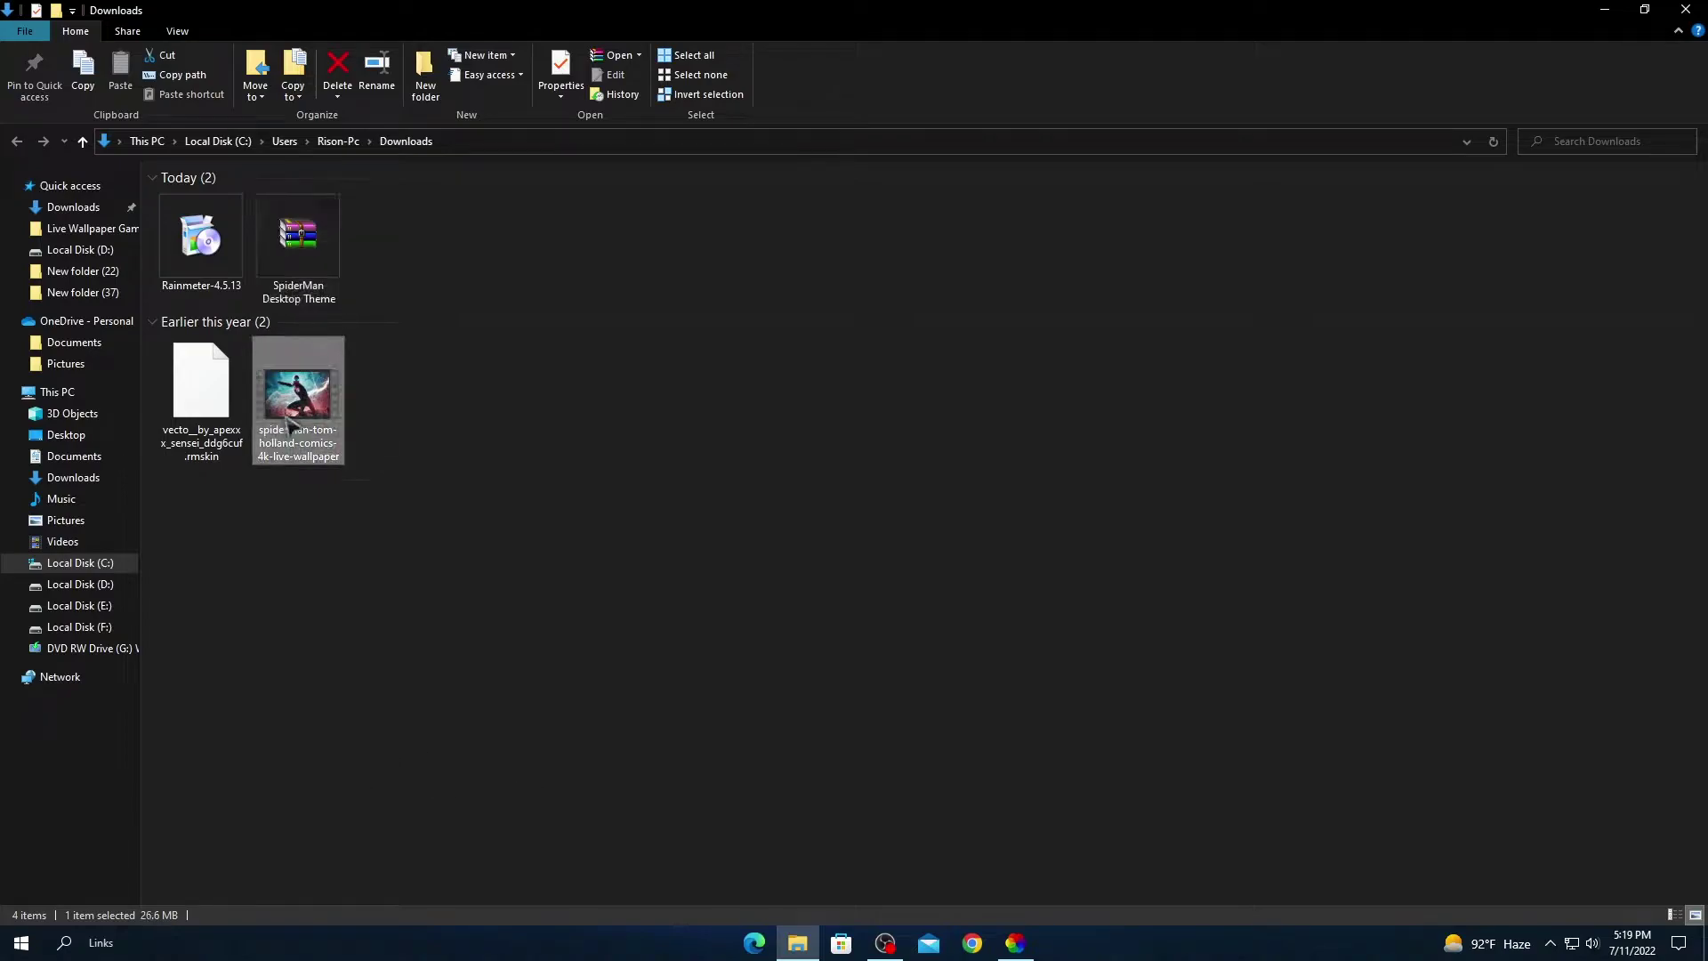
{"action": "left_click", "coordinate": [1600, 10]}
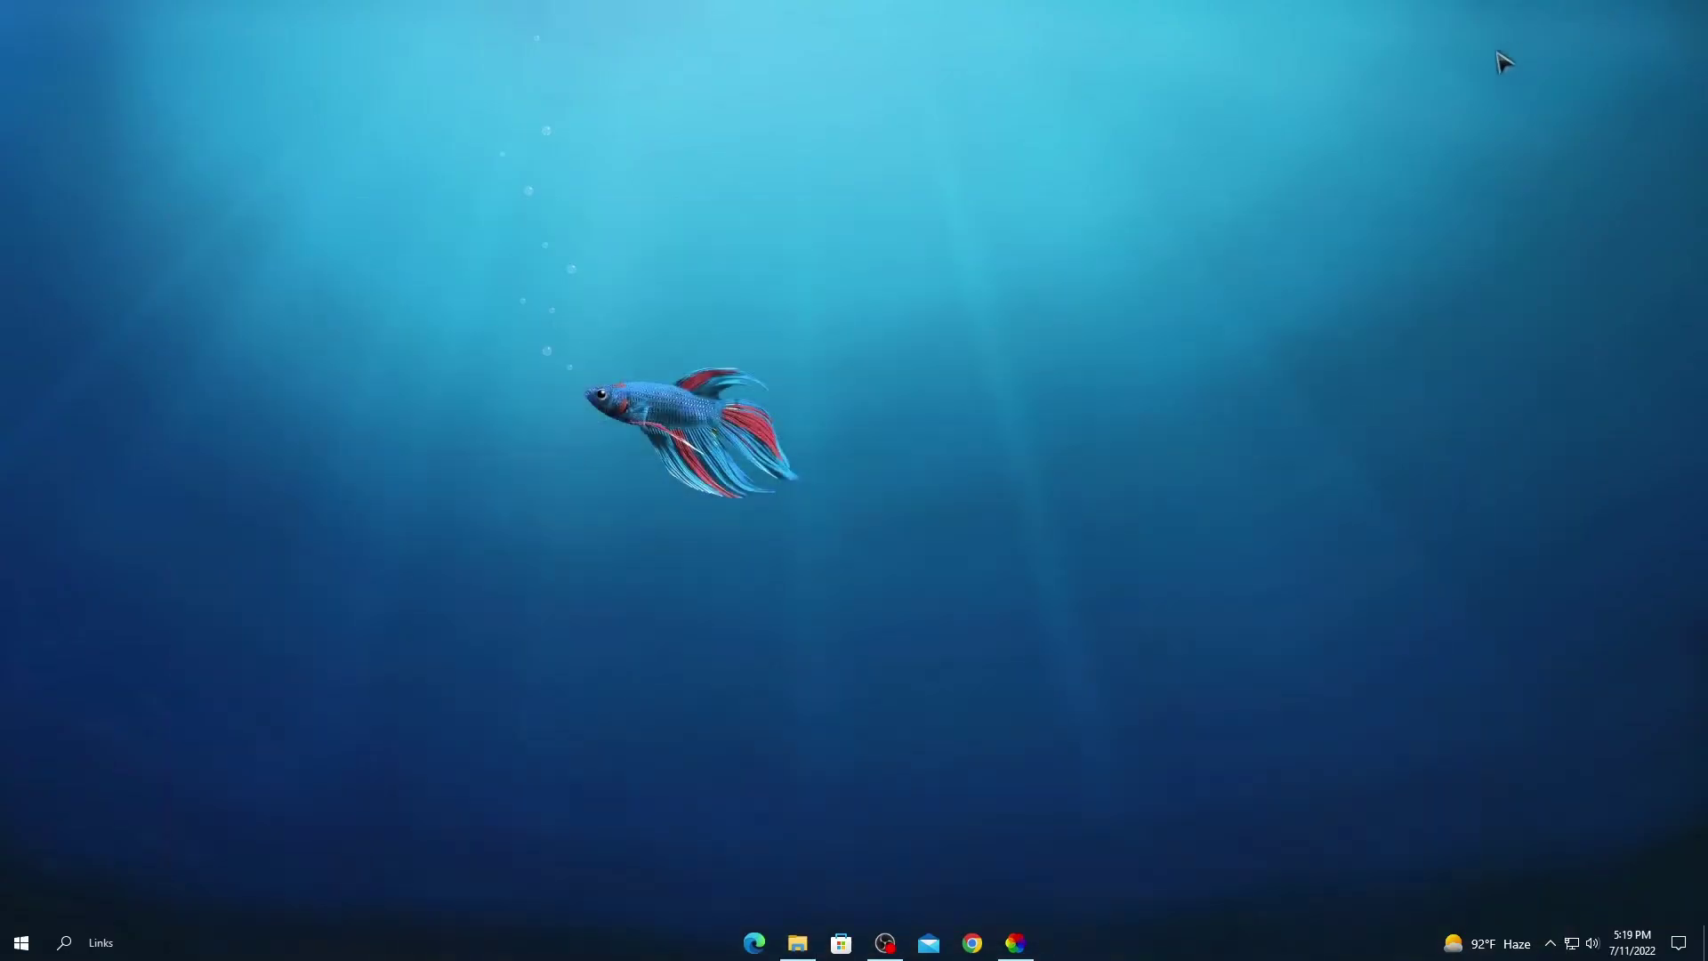
- Add the spiderman-tom-holland-comics-4k-live-wallpaper video from Downloads as the wallpaper in Lively Wallpaper, and close Lively to the system tray
{"action": "left_click", "coordinate": [1015, 942]}
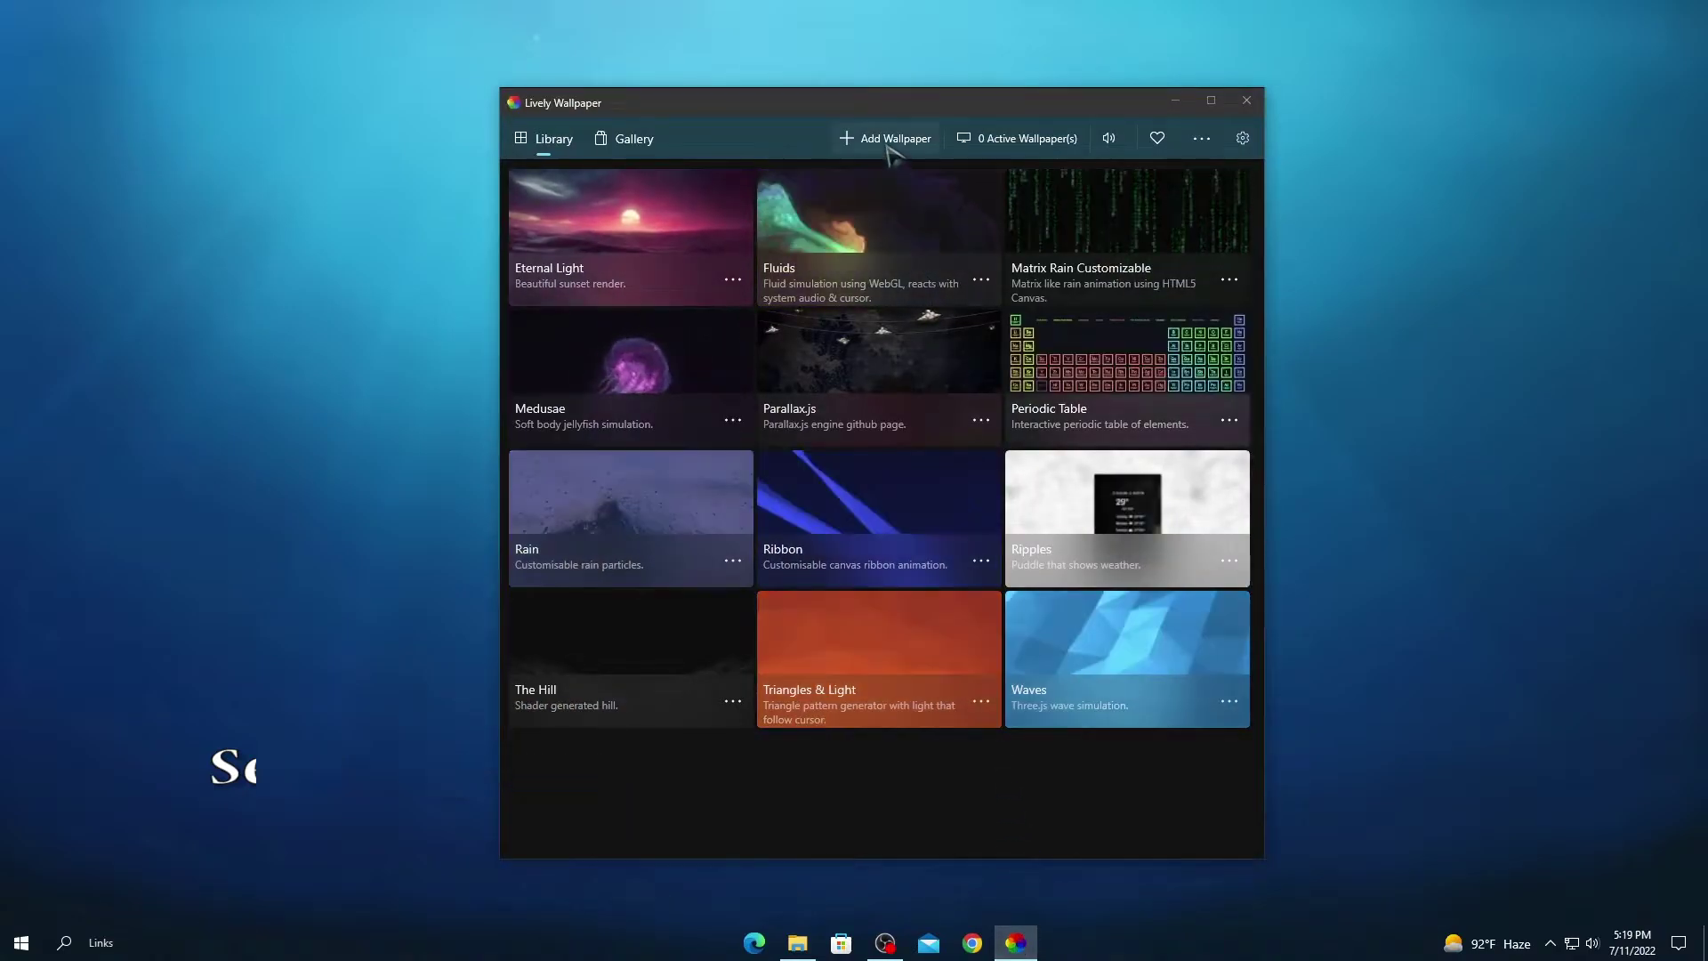
{"action": "left_click", "coordinate": [887, 142]}
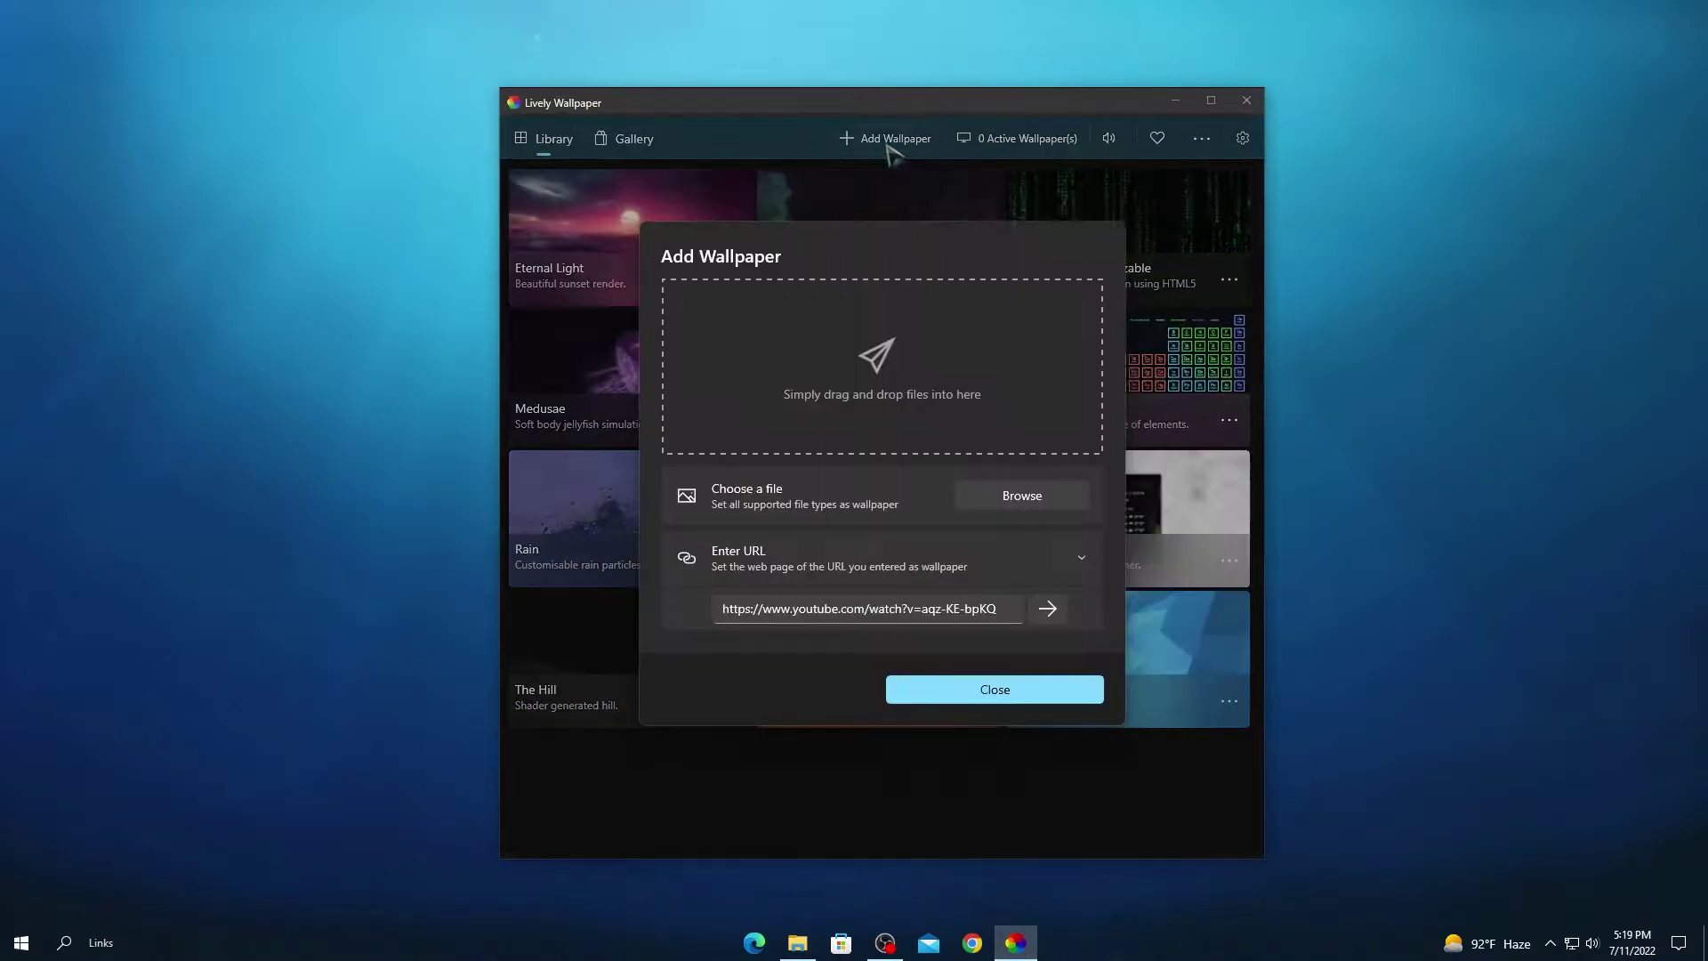
{"action": "left_click", "coordinate": [992, 500]}
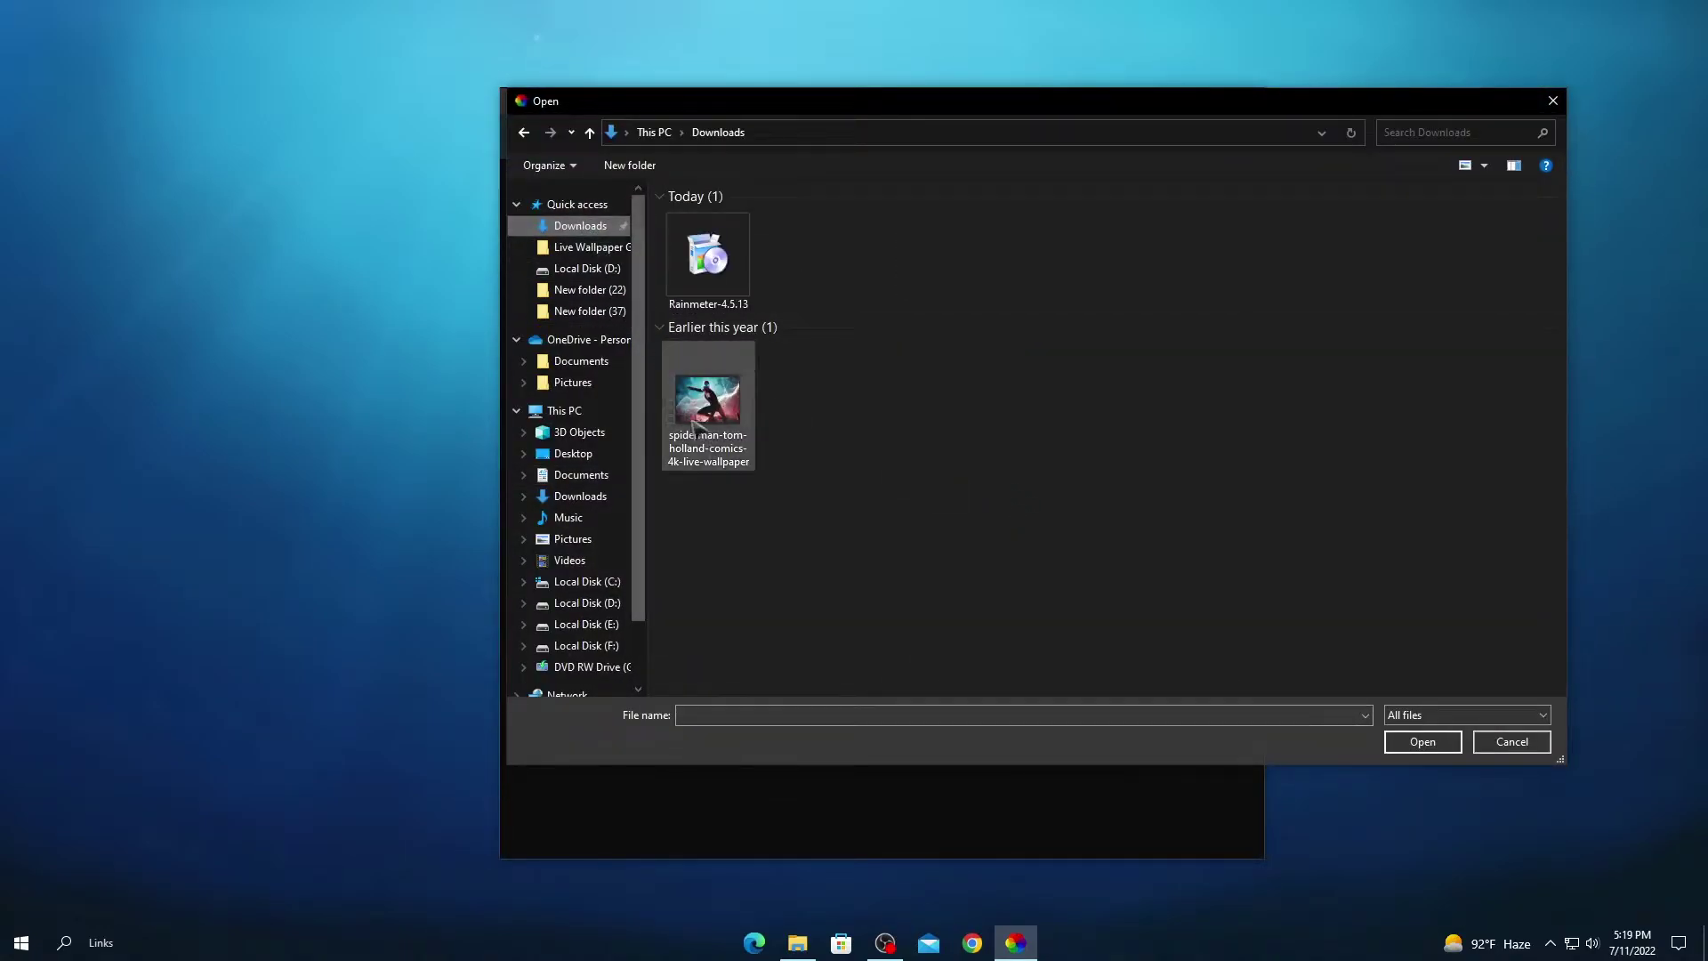
{"action": "left_click", "coordinate": [732, 447]}
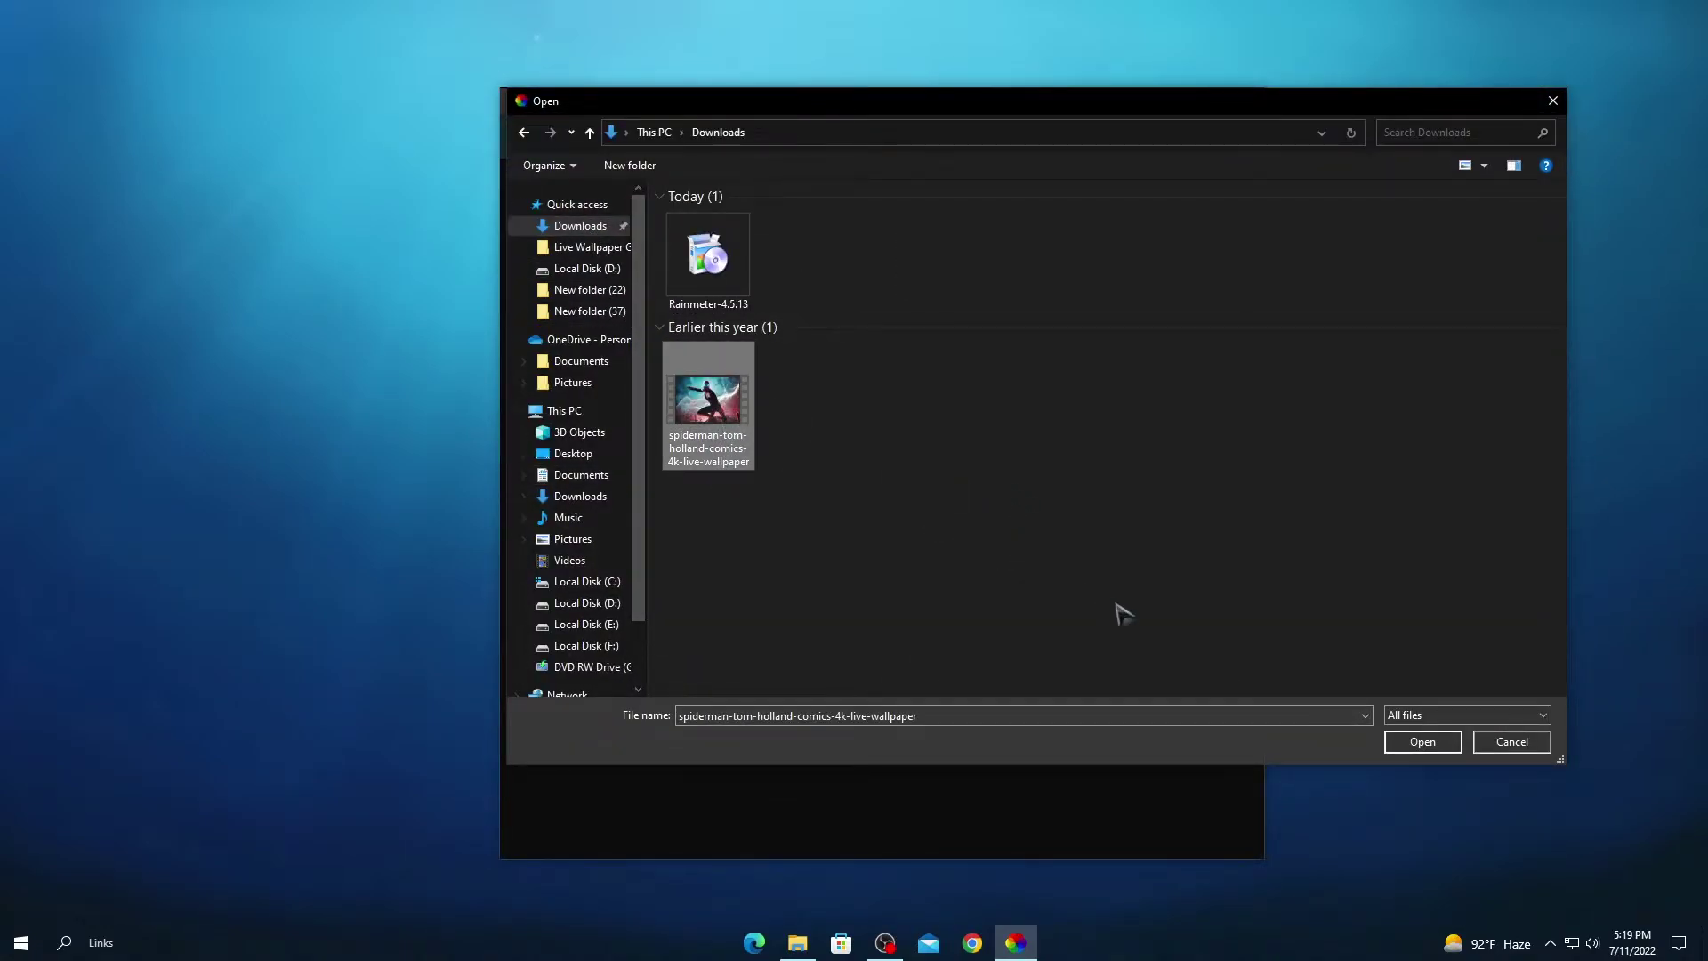
{"action": "left_click", "coordinate": [1392, 747]}
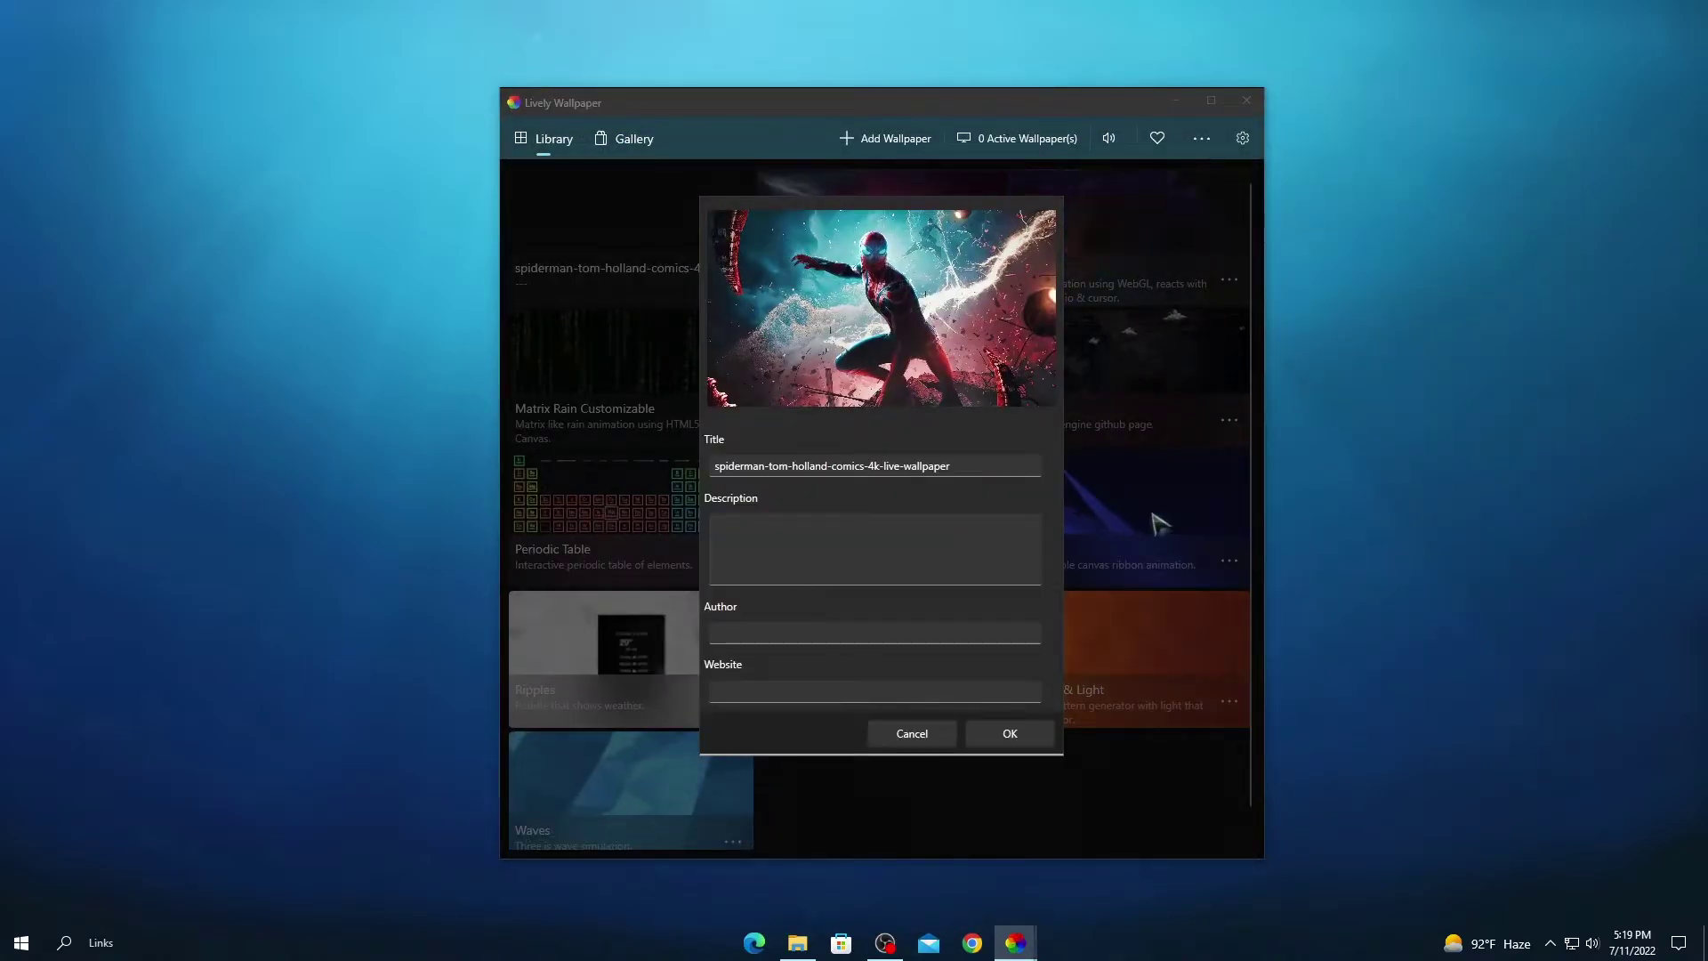
{"action": "left_click", "coordinate": [1010, 734]}
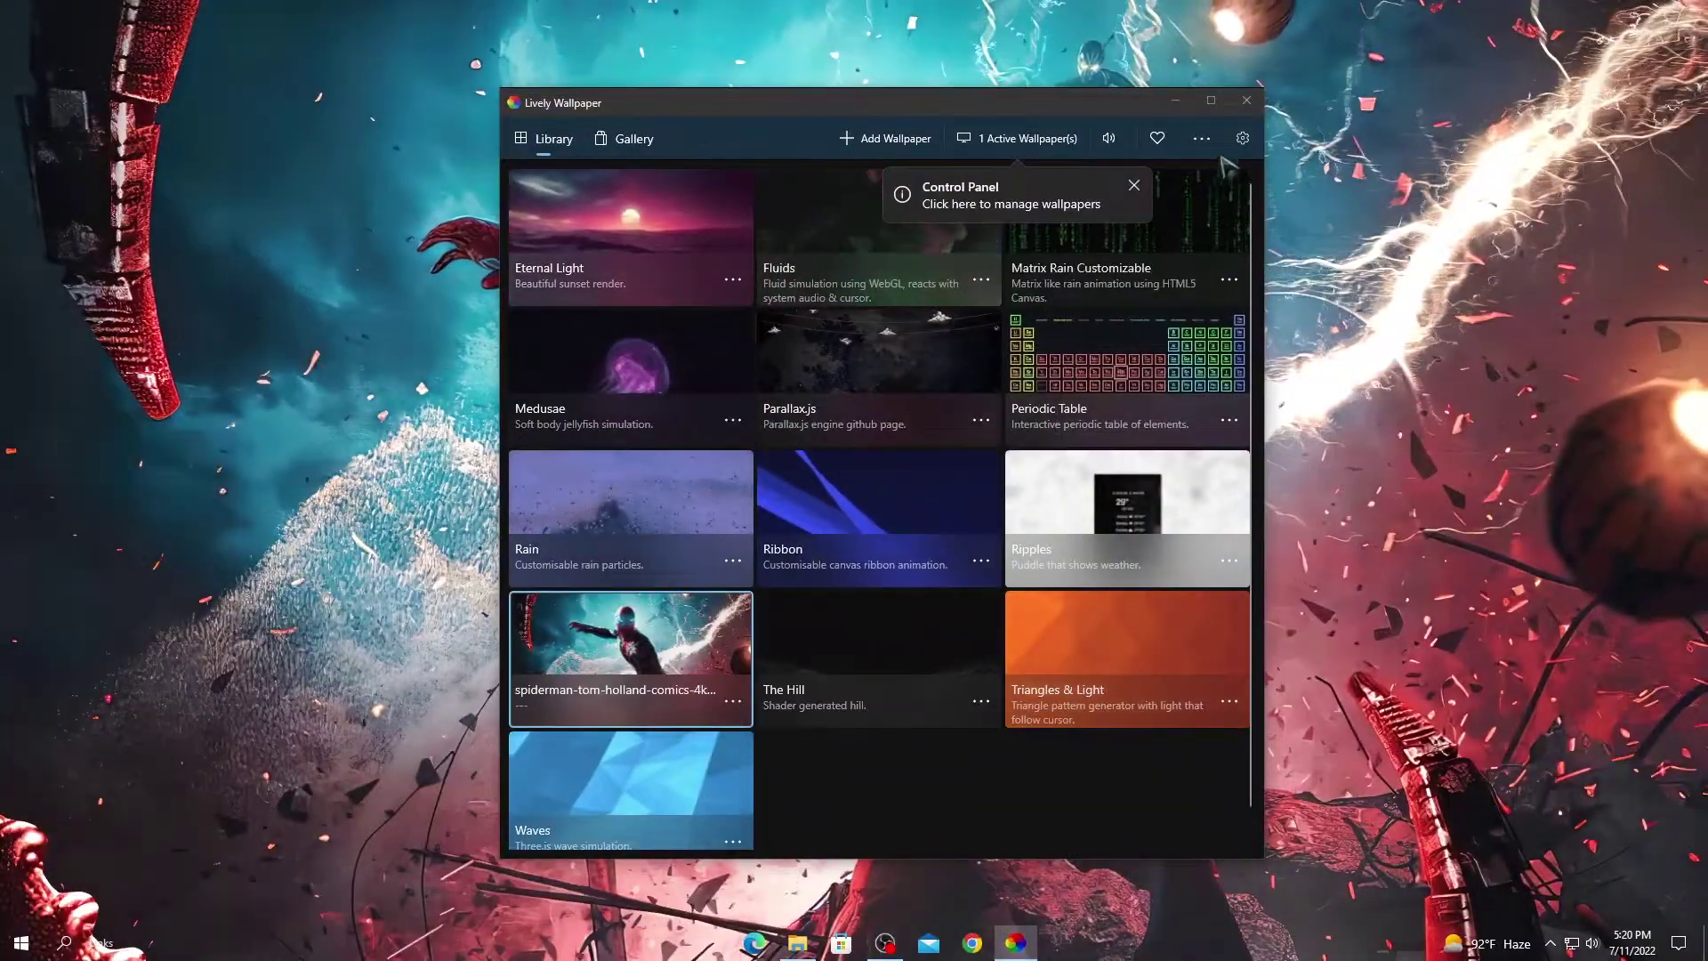
{"action": "left_click", "coordinate": [1246, 100]}
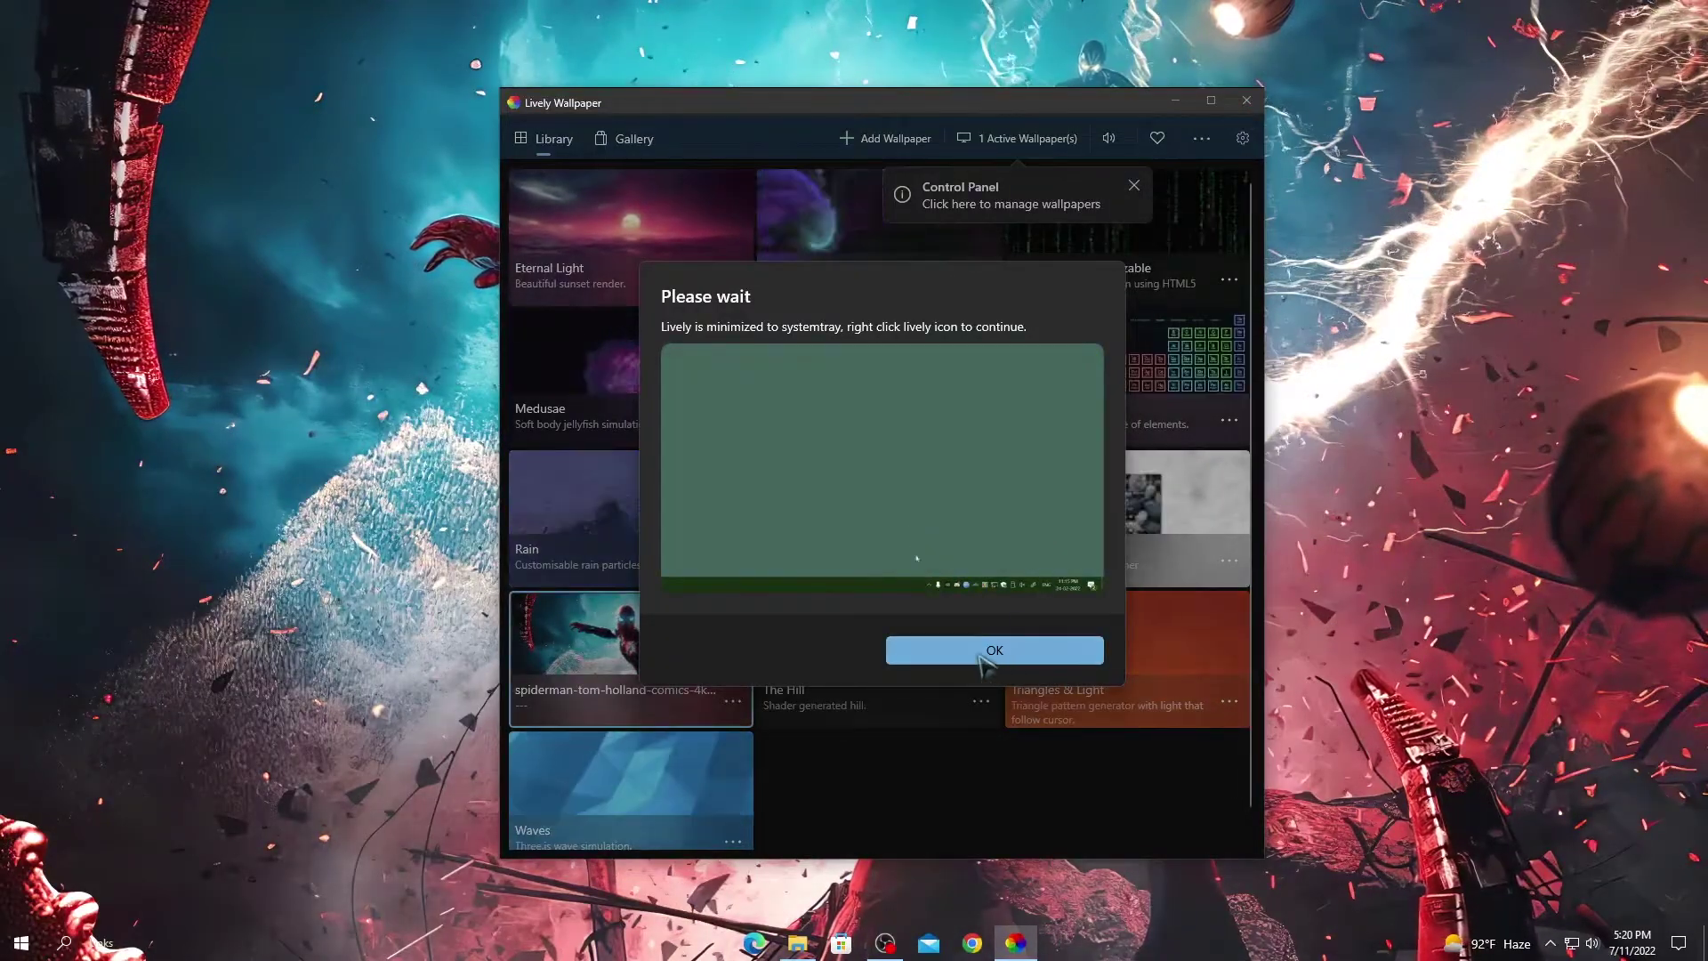
{"action": "left_click", "coordinate": [981, 660]}
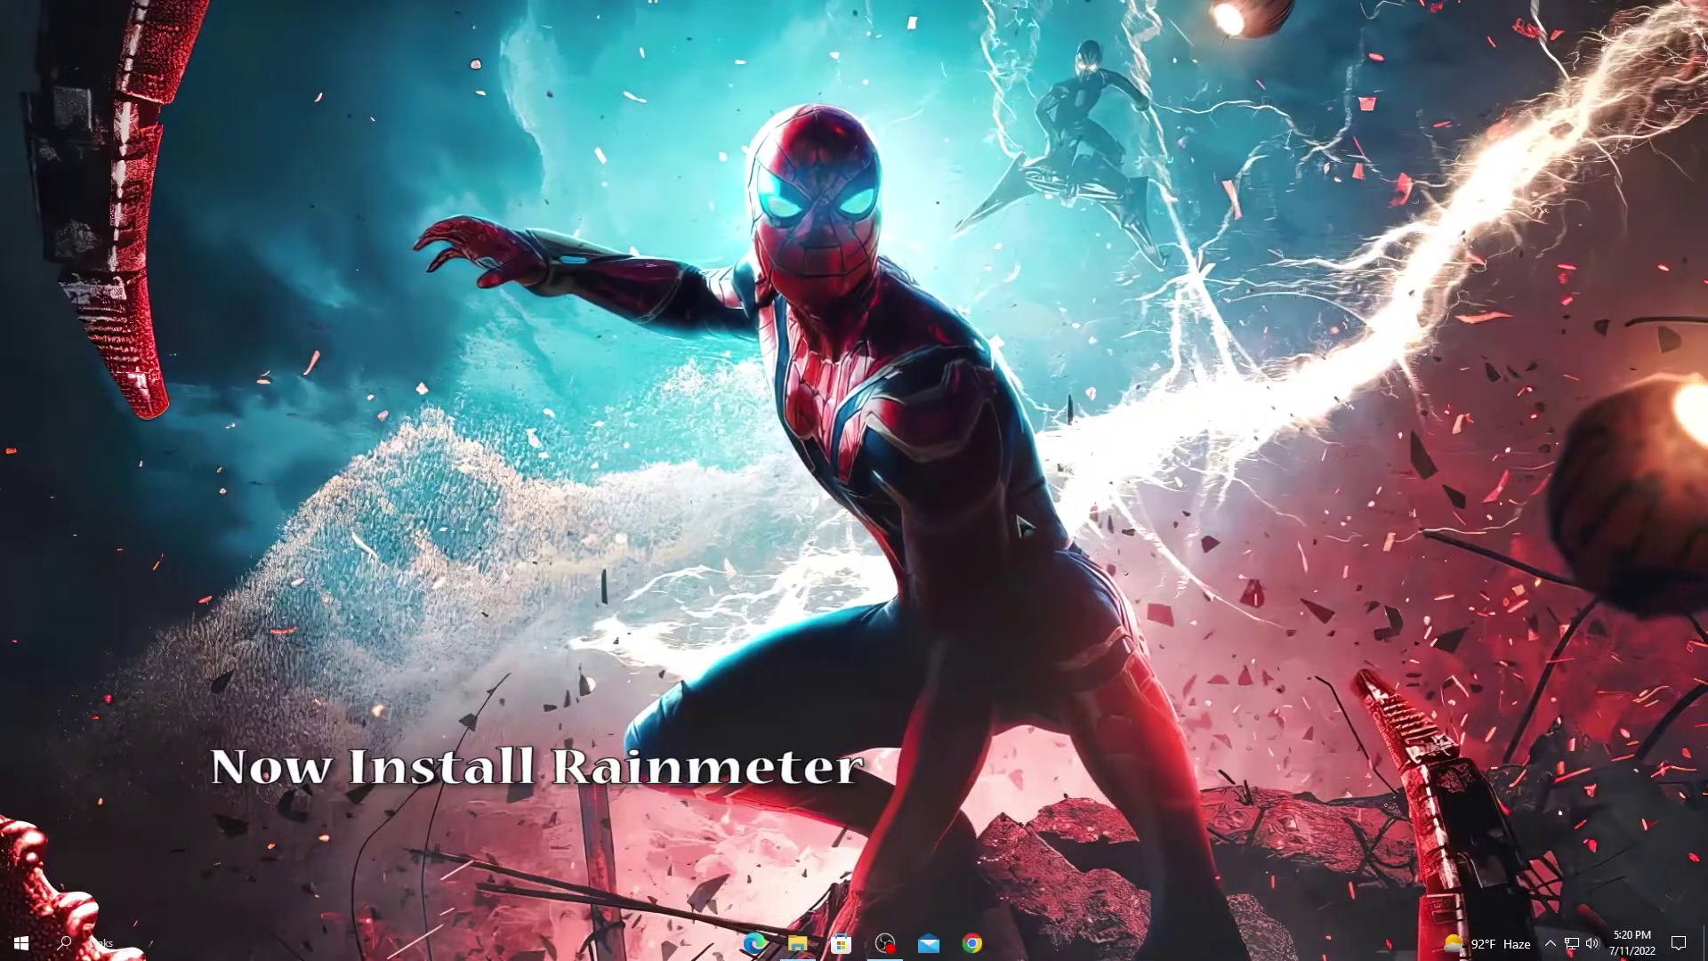
- Run the Rainmeter-4.5.13 installer from Downloads as administrator and complete the standard installation in English
{"action": "left_click", "coordinate": [797, 943]}
{"action": "left_click", "coordinate": [201, 247]}
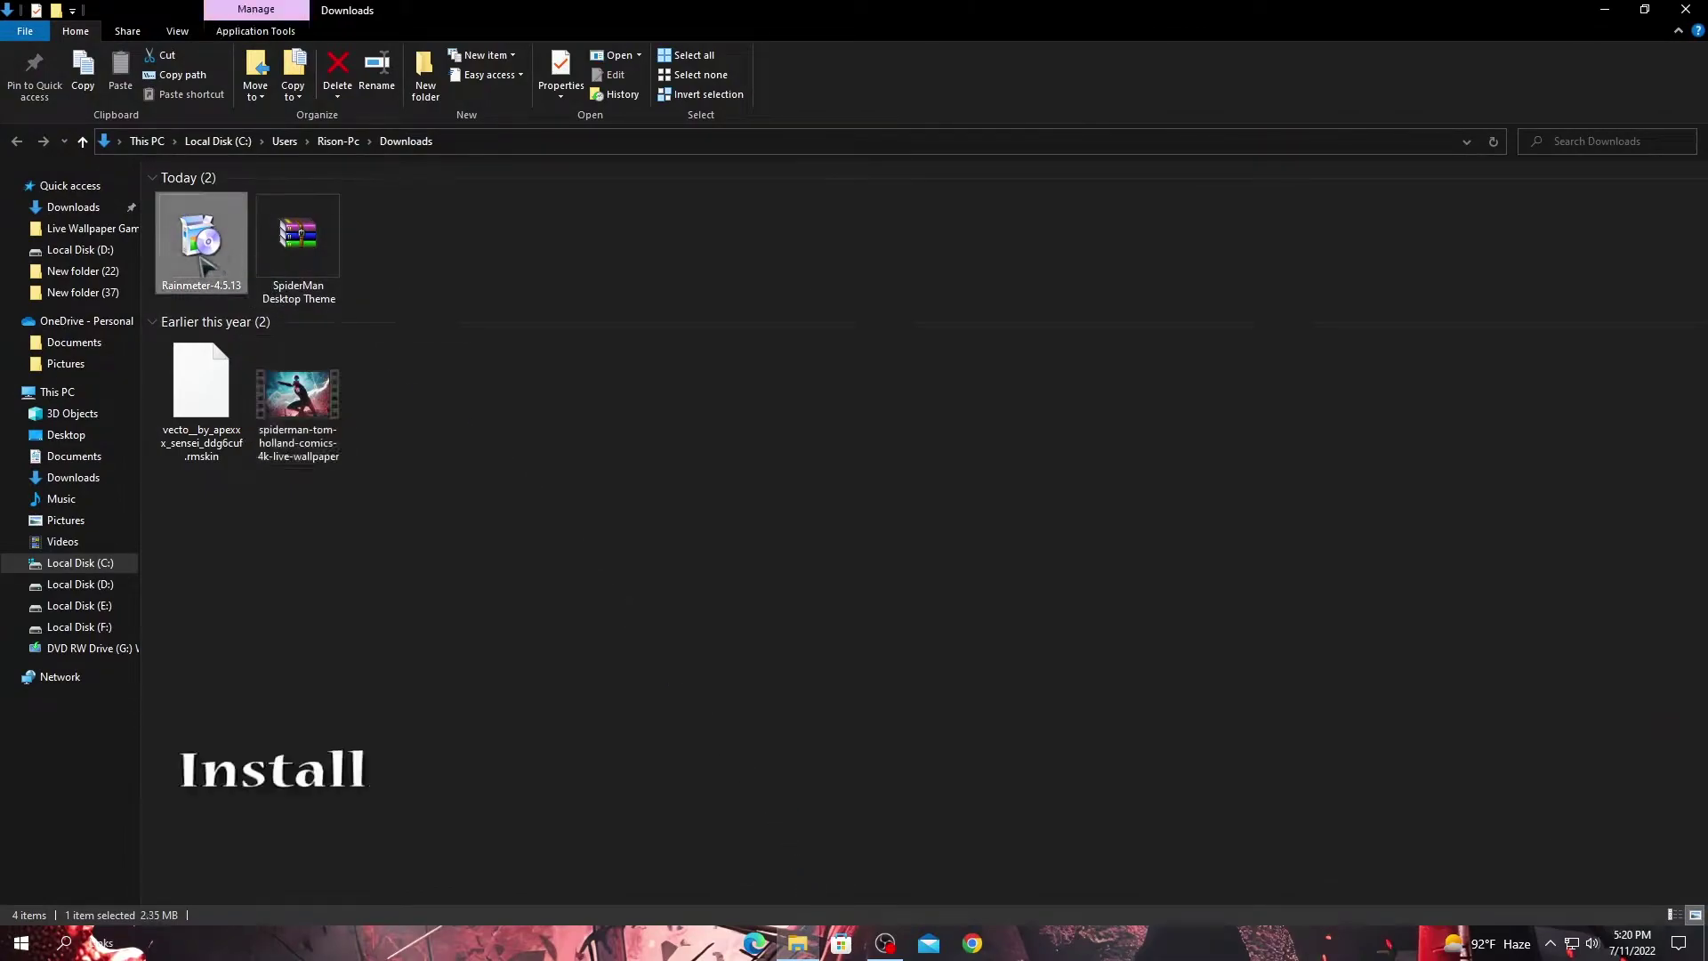
{"action": "right_click", "coordinate": [204, 266]}
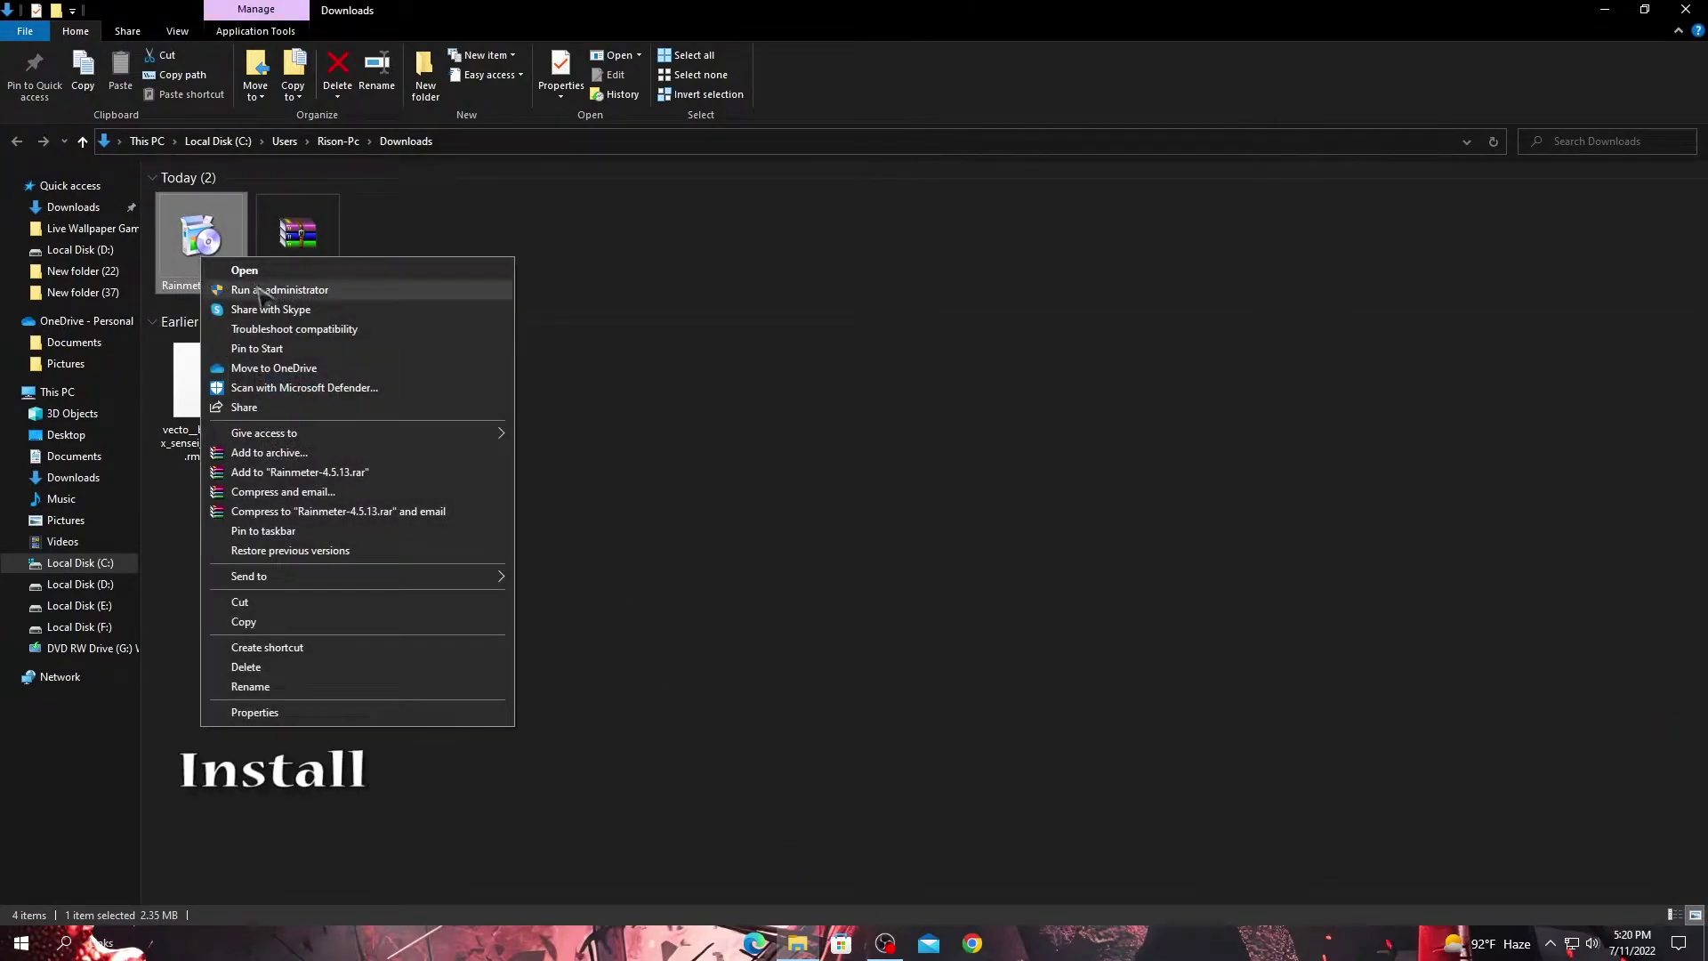
{"action": "left_click", "coordinate": [303, 291]}
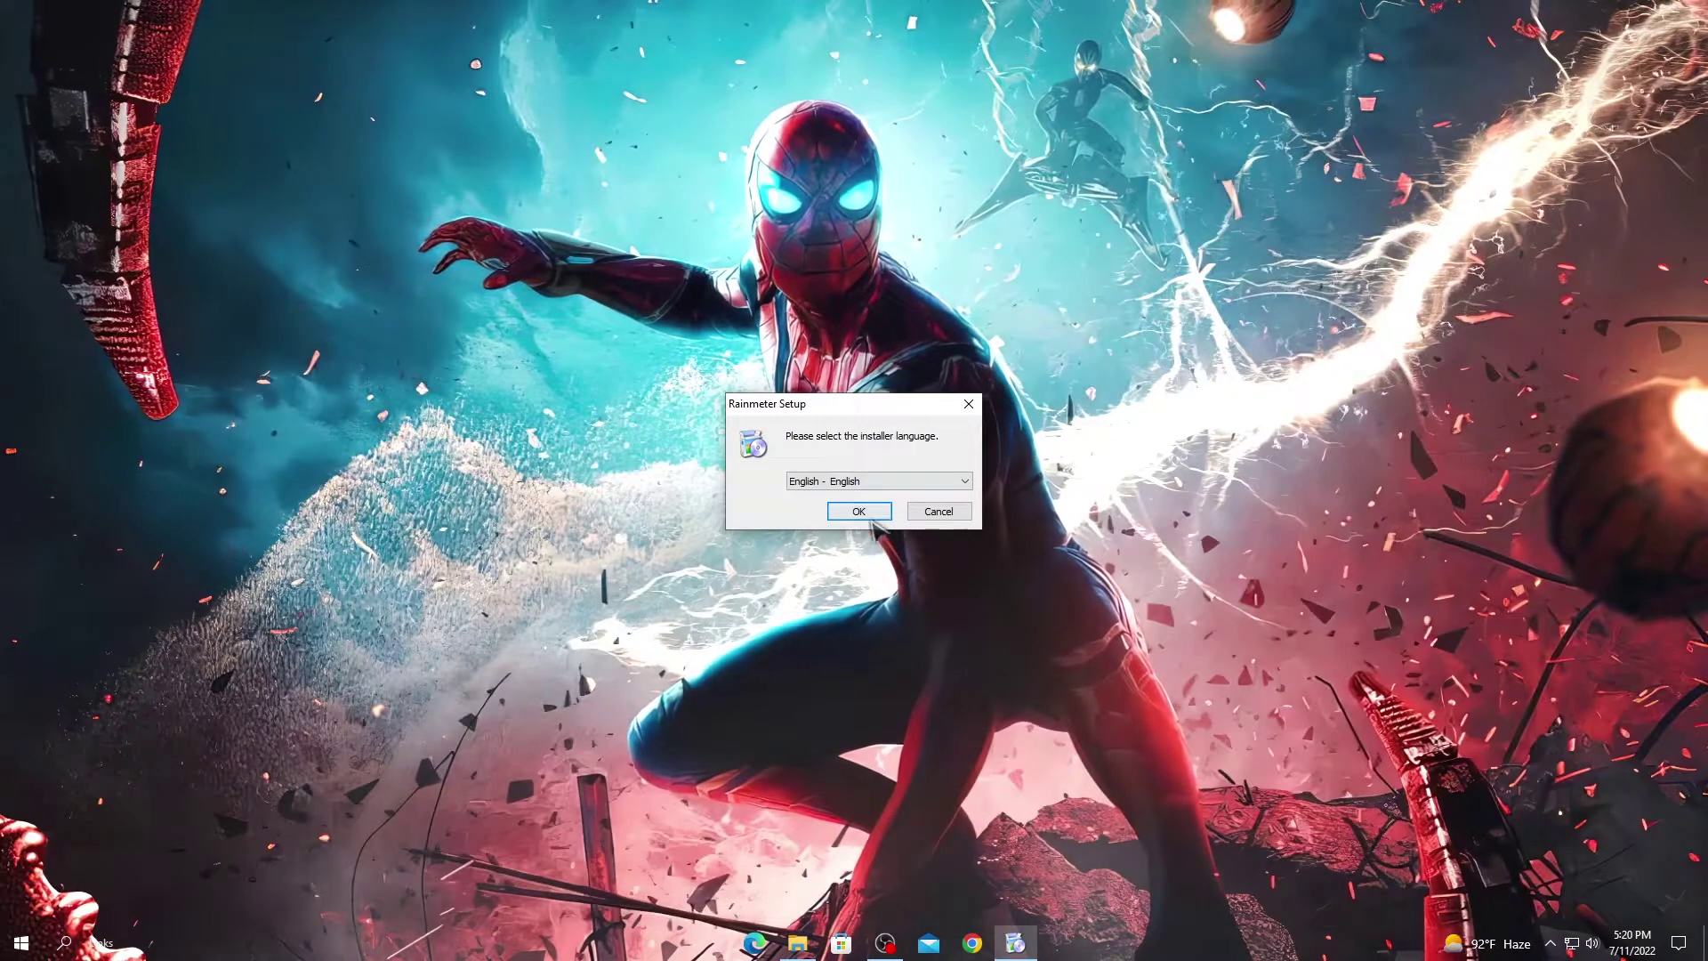
{"action": "left_click", "coordinate": [856, 507]}
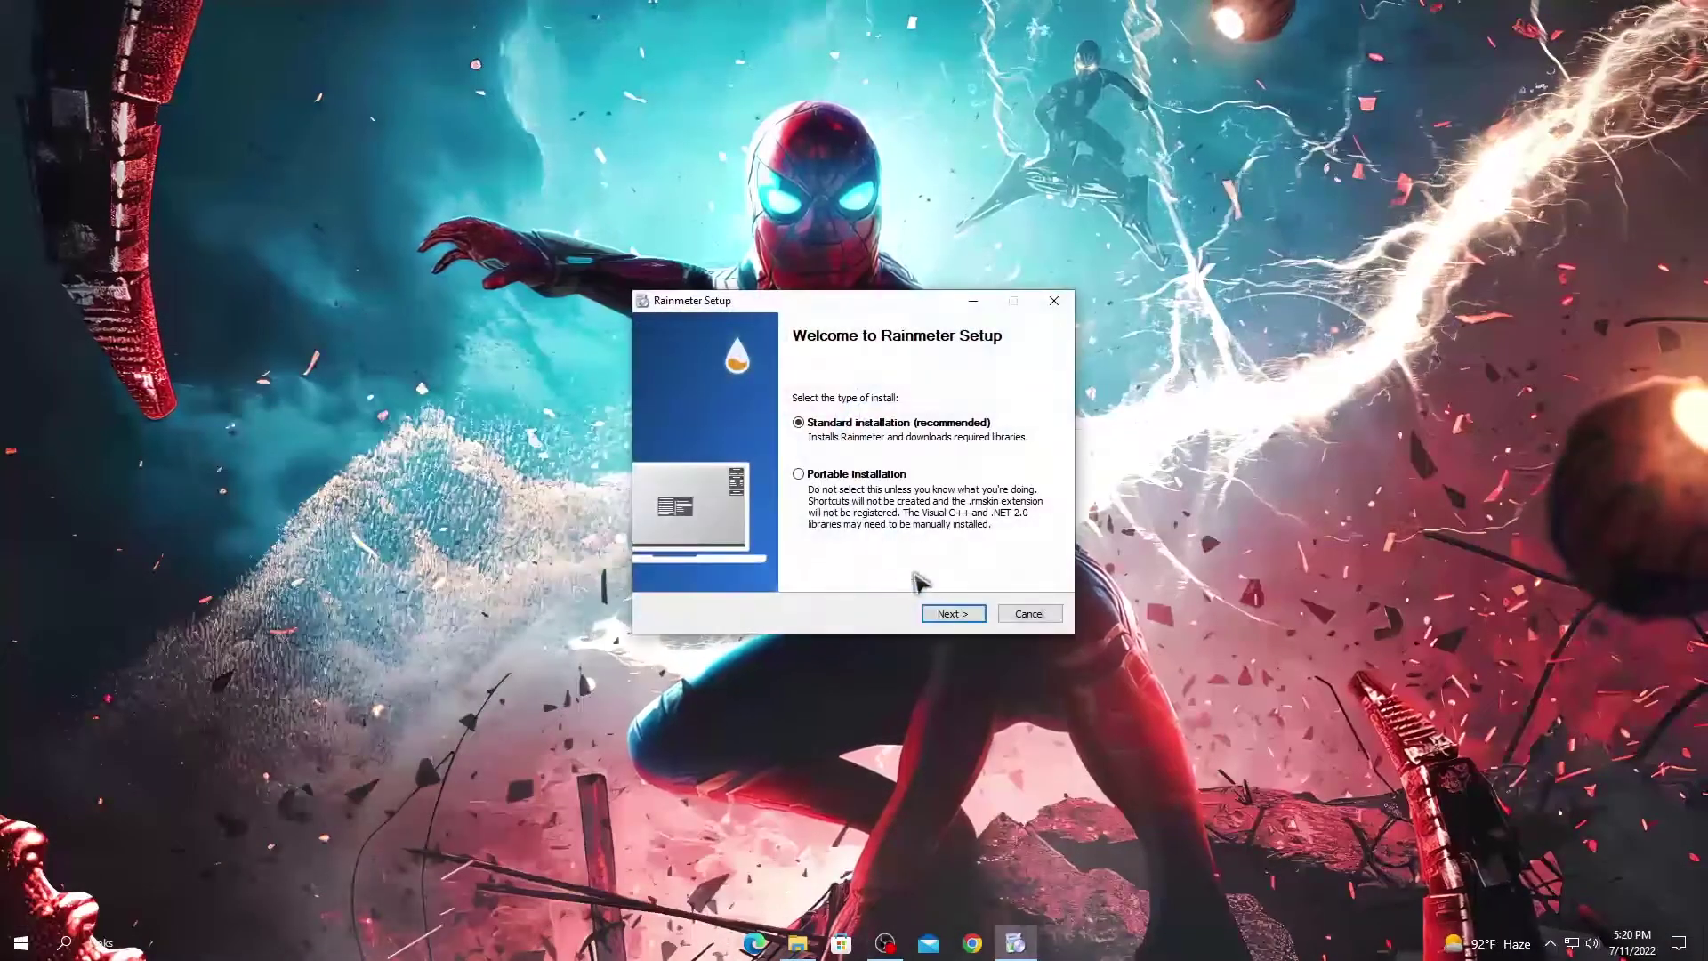
{"action": "left_click", "coordinate": [944, 617]}
{"action": "left_click", "coordinate": [952, 614]}
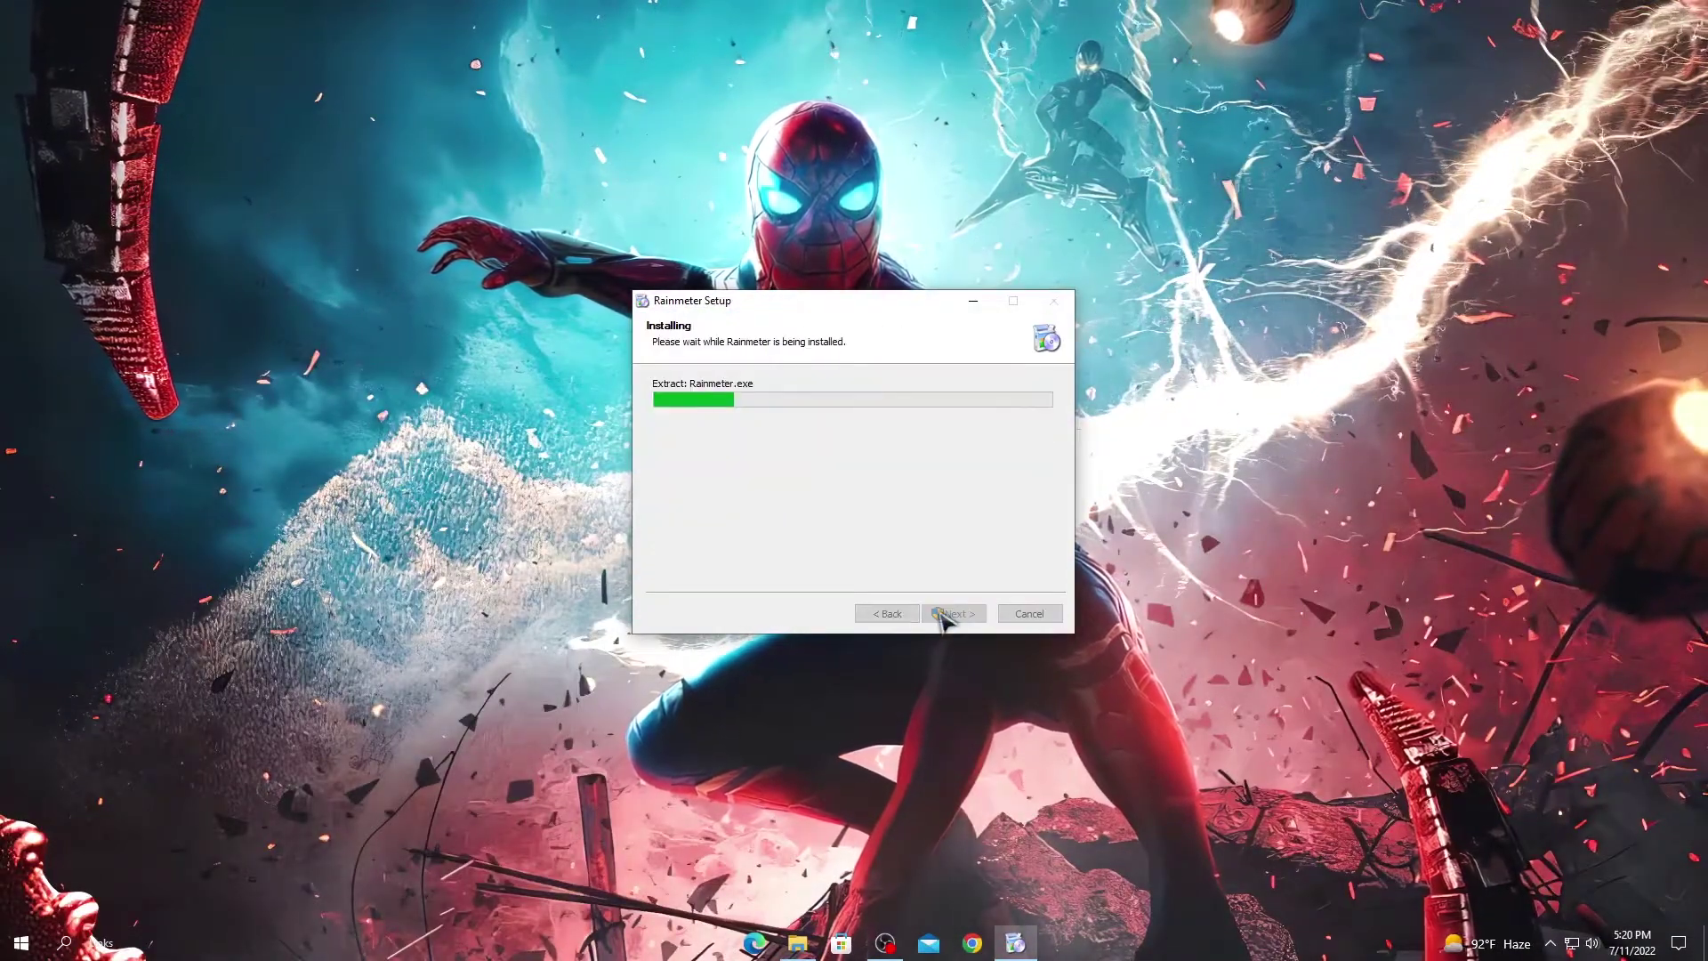
{"action": "left_click", "coordinate": [951, 614]}
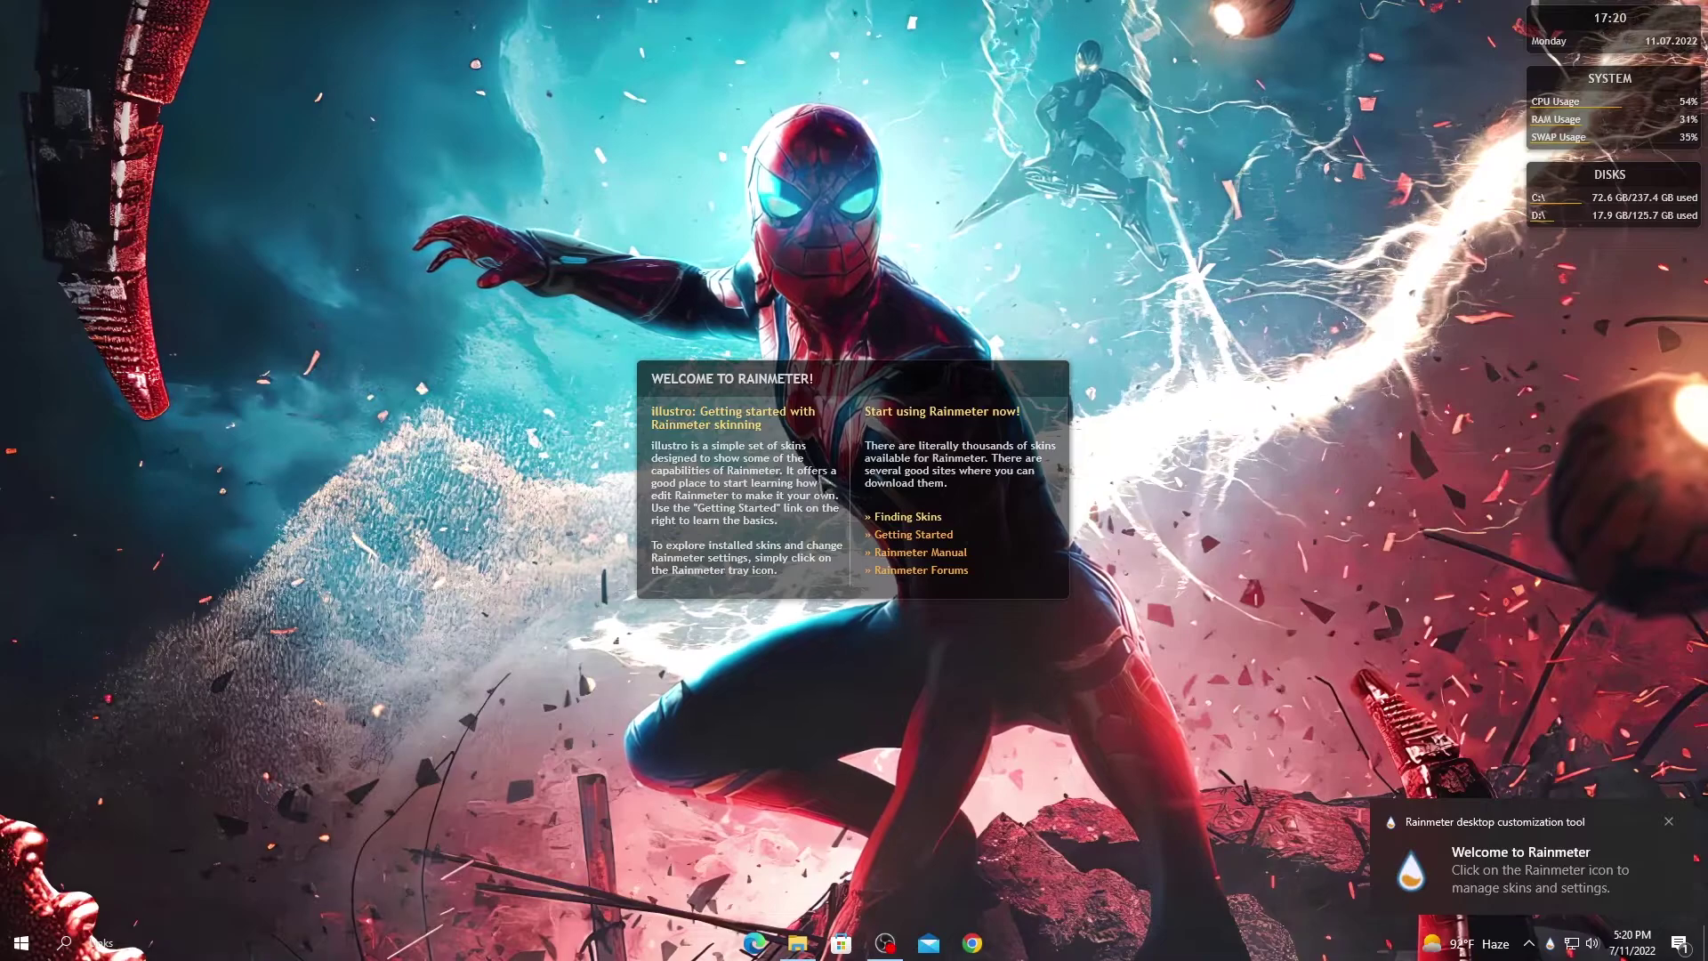
- Unload the default illustro welcome, disks, system and clock skins from the desktop
{"action": "right_click", "coordinate": [822, 475]}
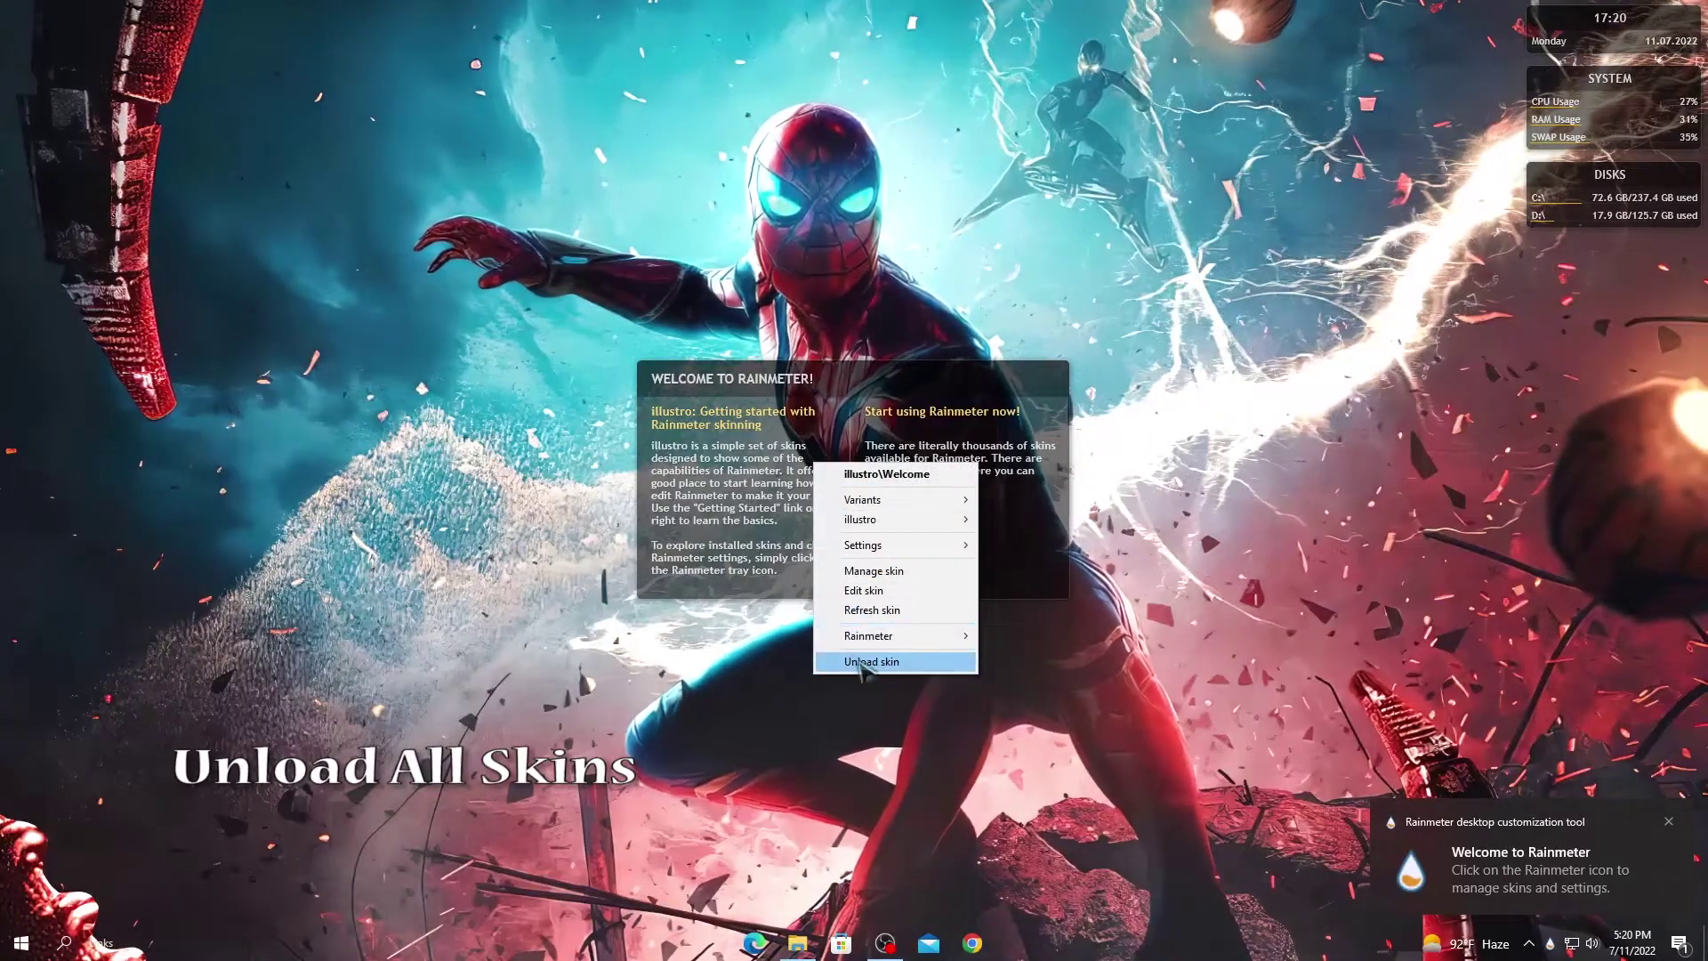
{"action": "left_click", "coordinate": [867, 663]}
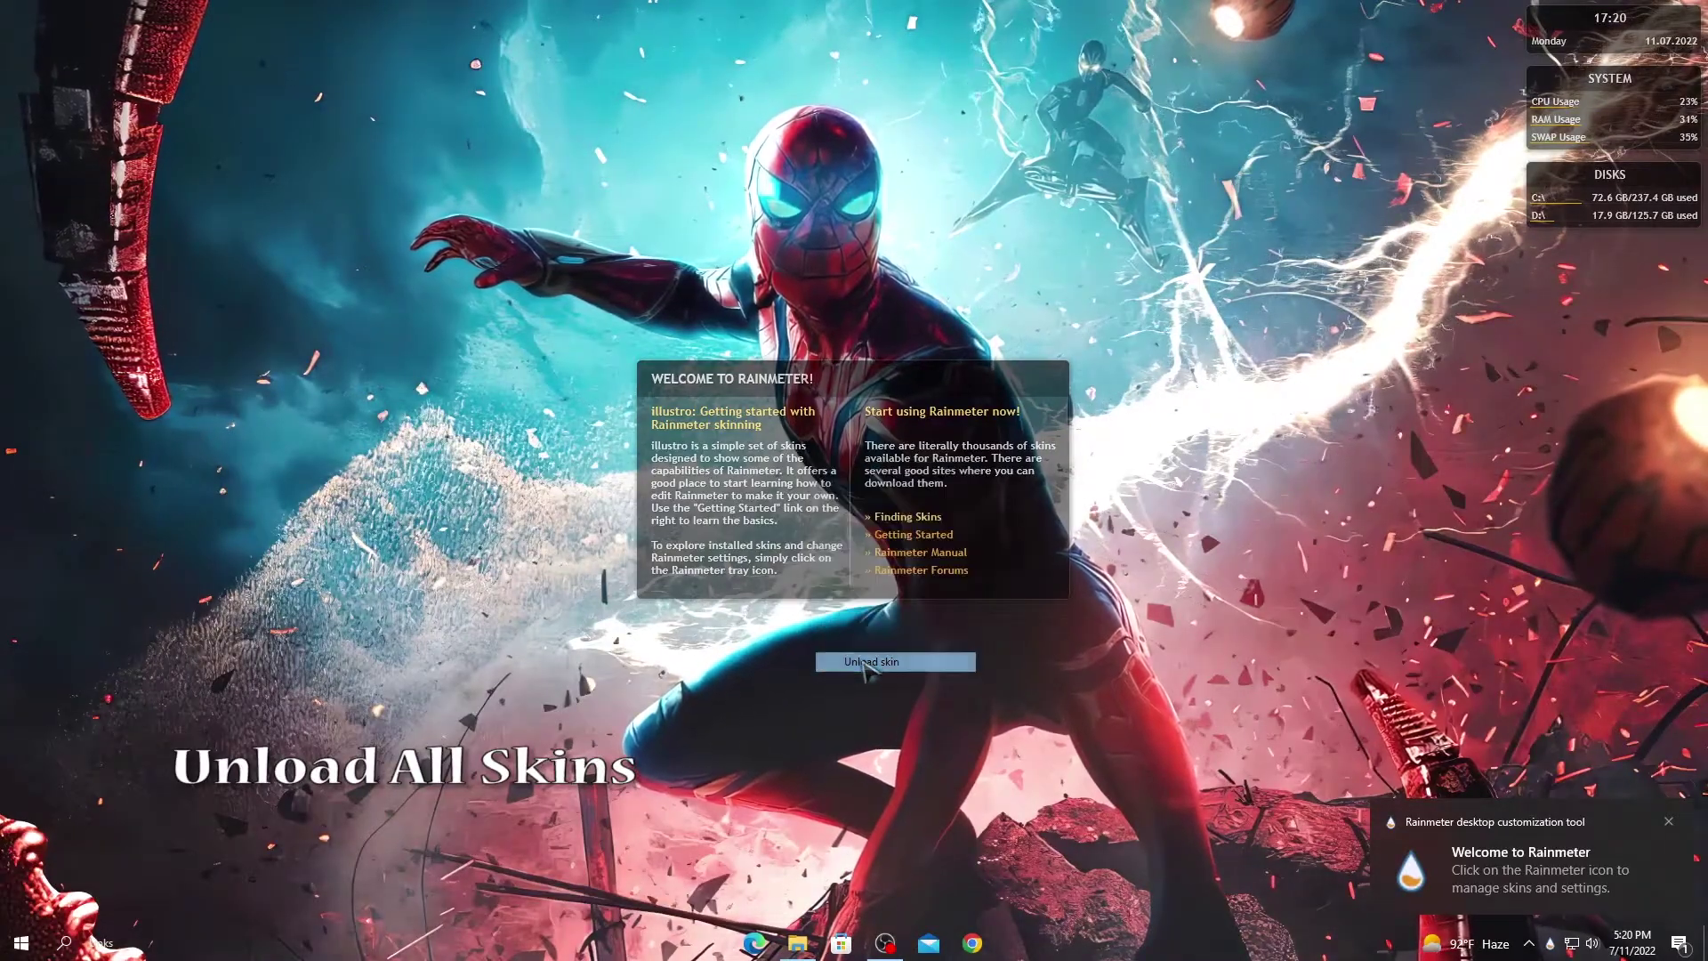
{"action": "right_click", "coordinate": [1578, 206]}
{"action": "left_click", "coordinate": [1615, 402]}
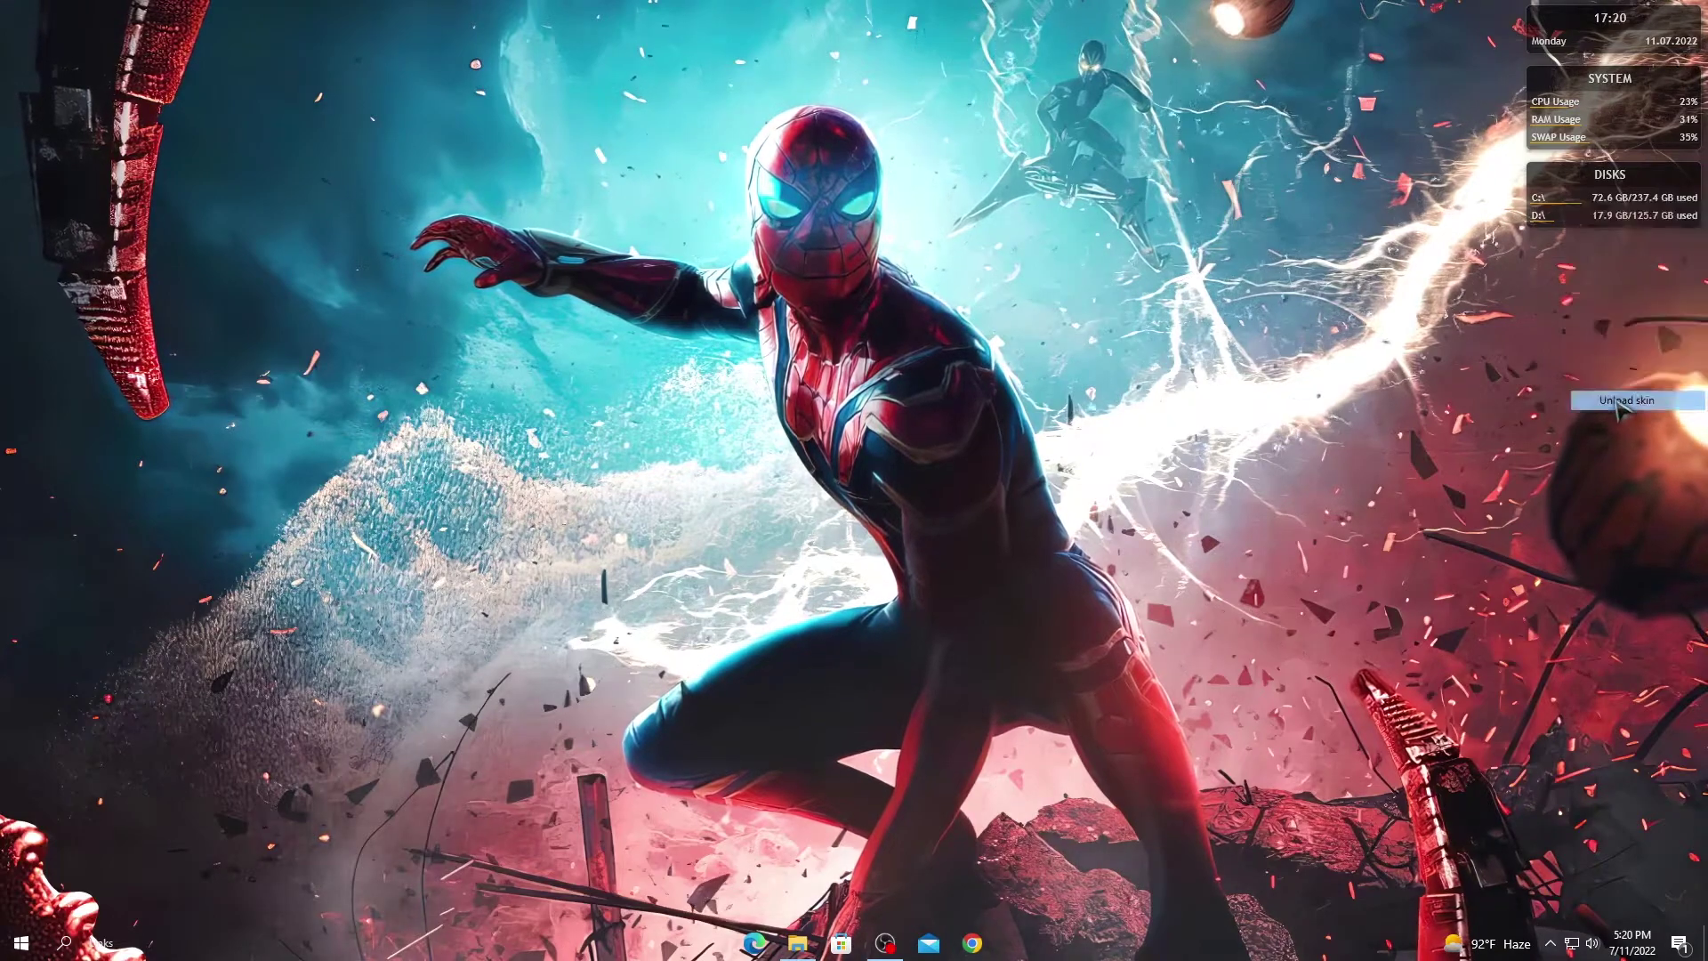
{"action": "right_click", "coordinate": [1601, 120]}
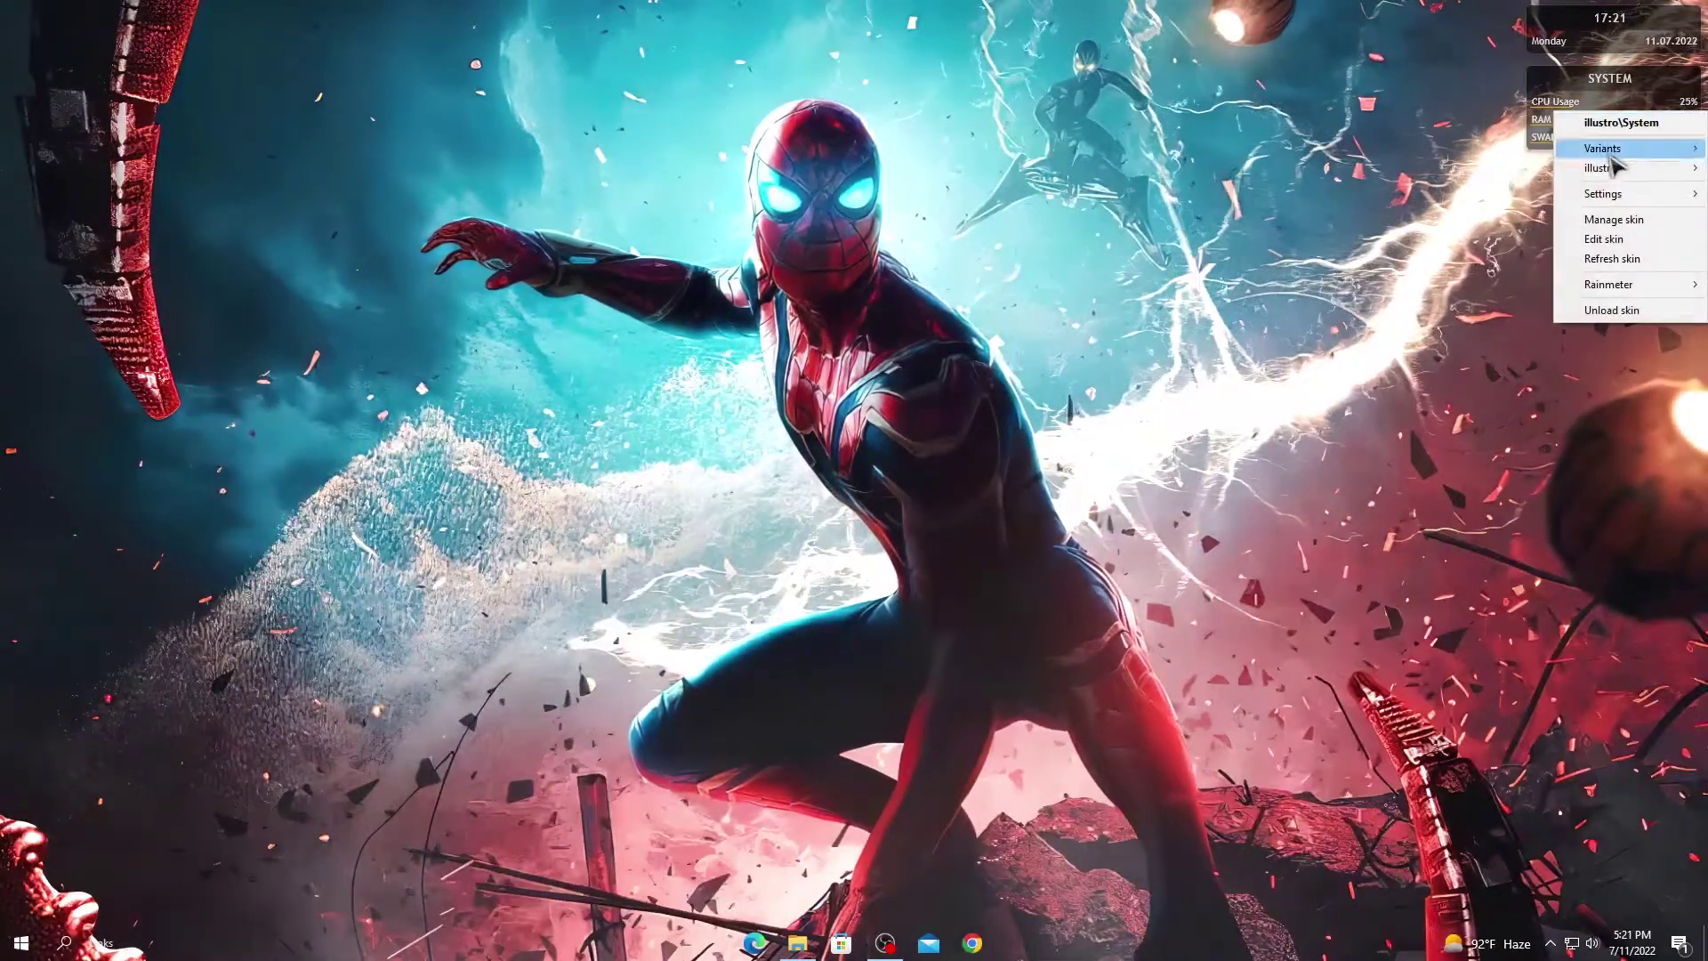
{"action": "left_click", "coordinate": [1614, 311]}
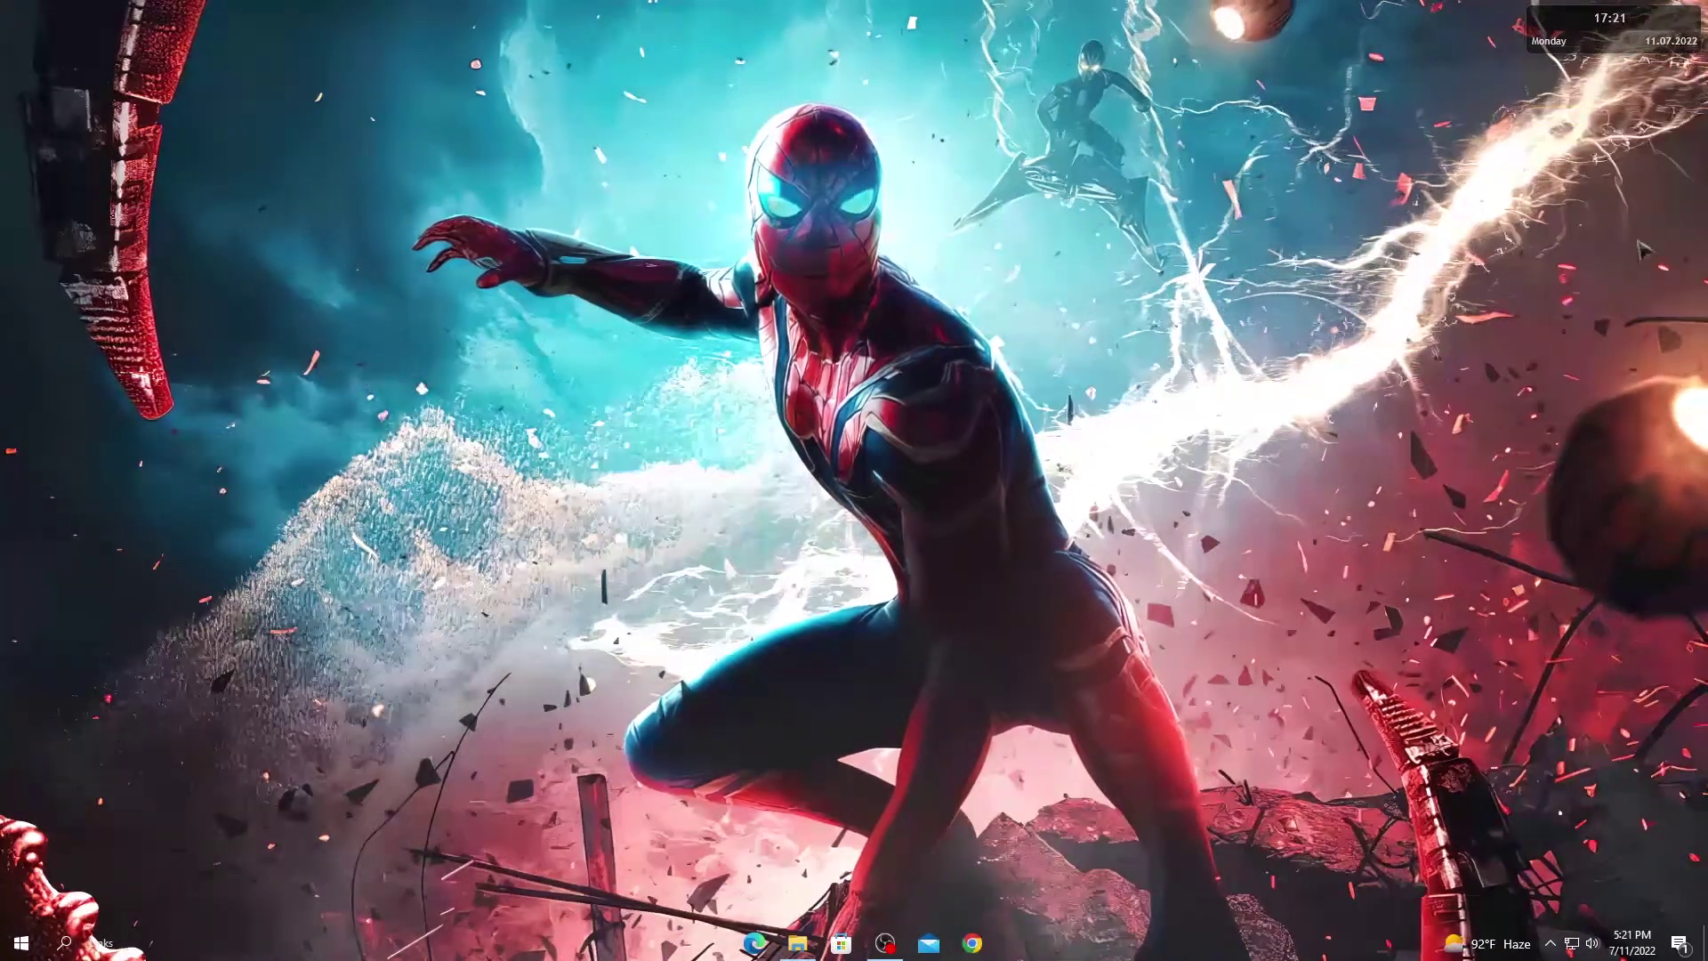
{"action": "right_click", "coordinate": [1587, 50]}
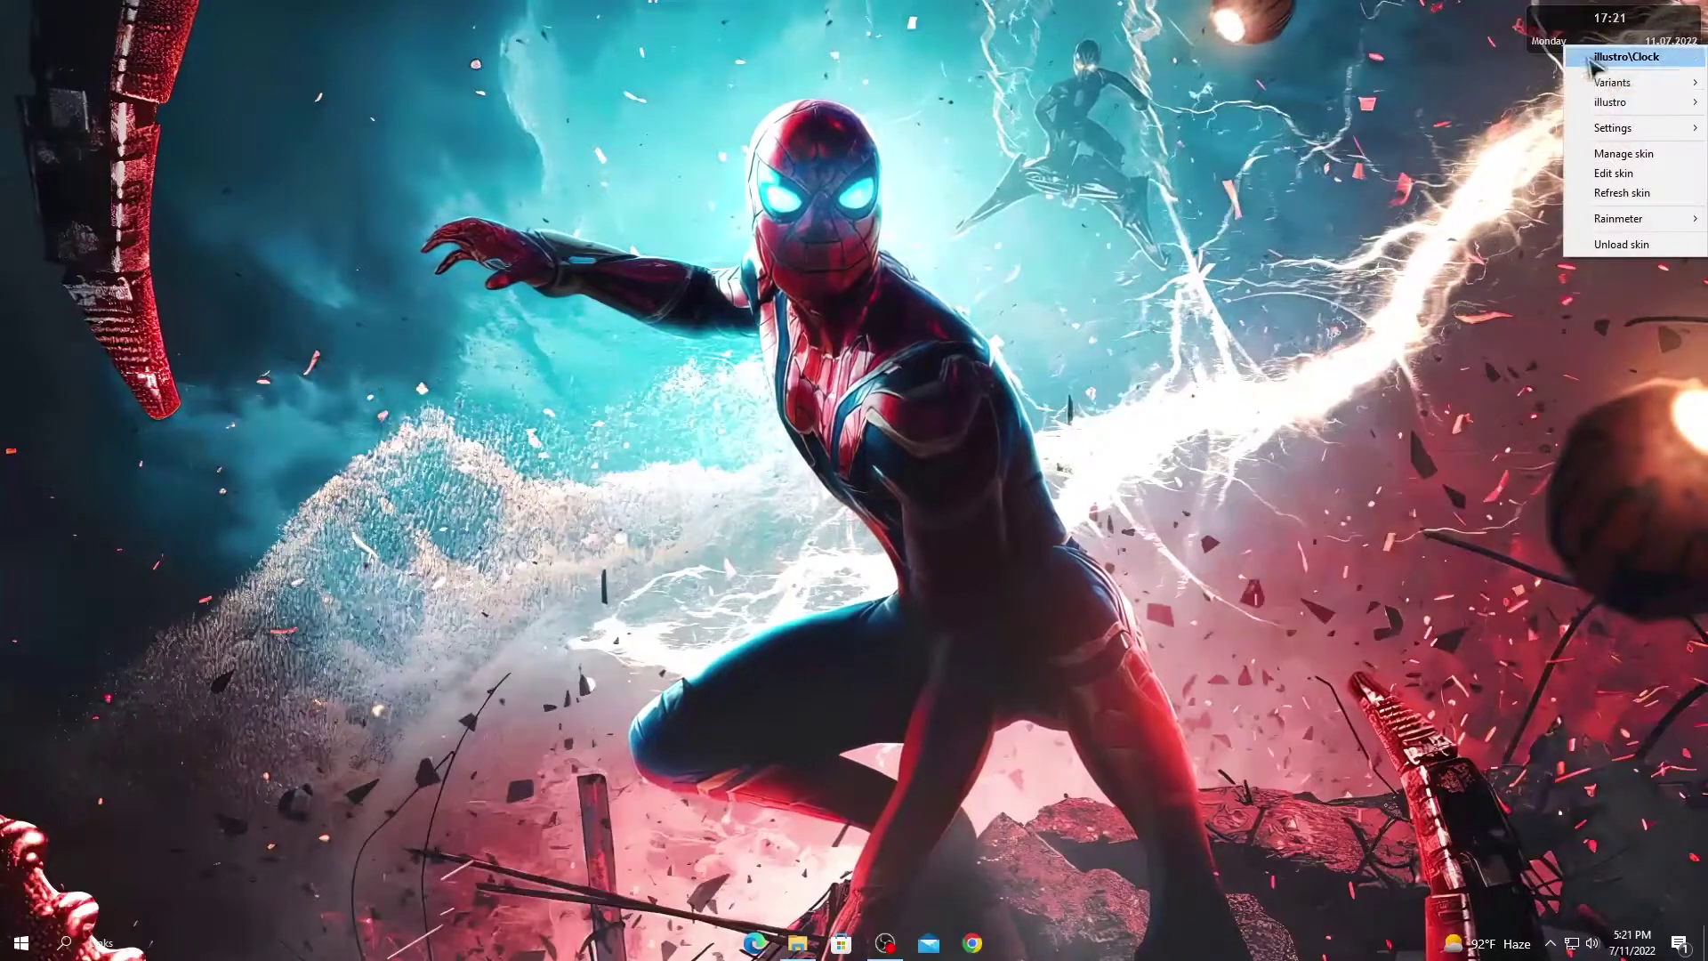
{"action": "left_click", "coordinate": [1614, 246]}
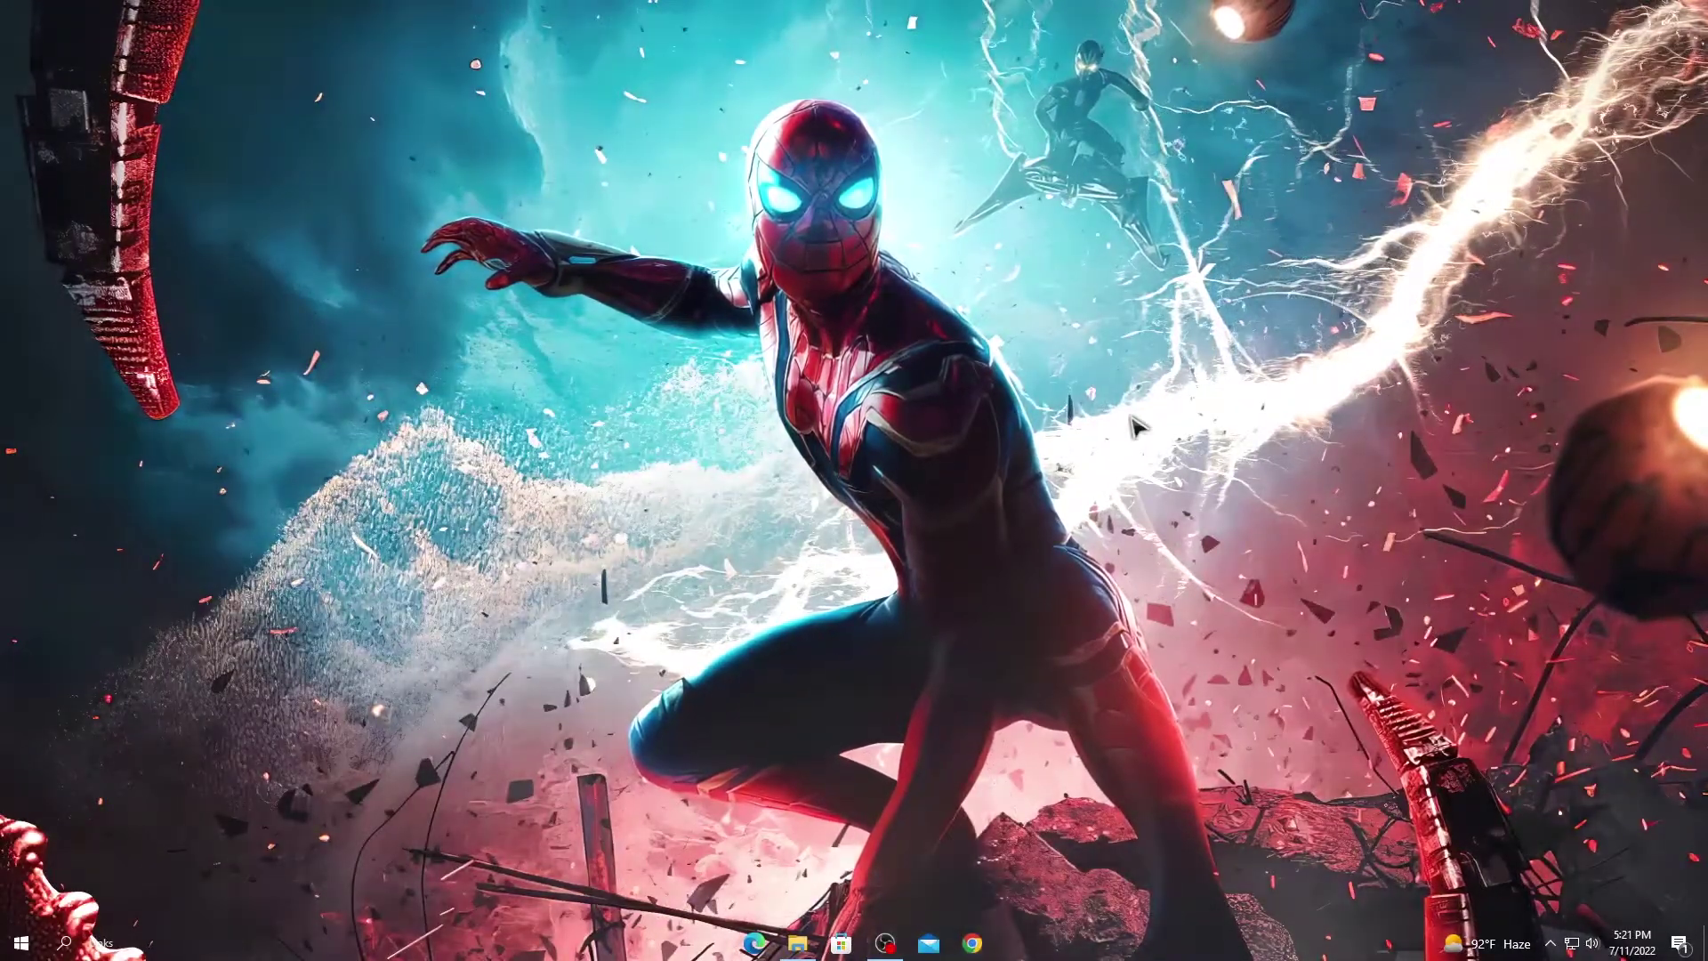
- Install the vecto__by_apexxx_sensei_ddg6cuf.rmskin package from Downloads with its included layout applied, and close File Explorer
{"action": "left_click", "coordinate": [798, 943]}
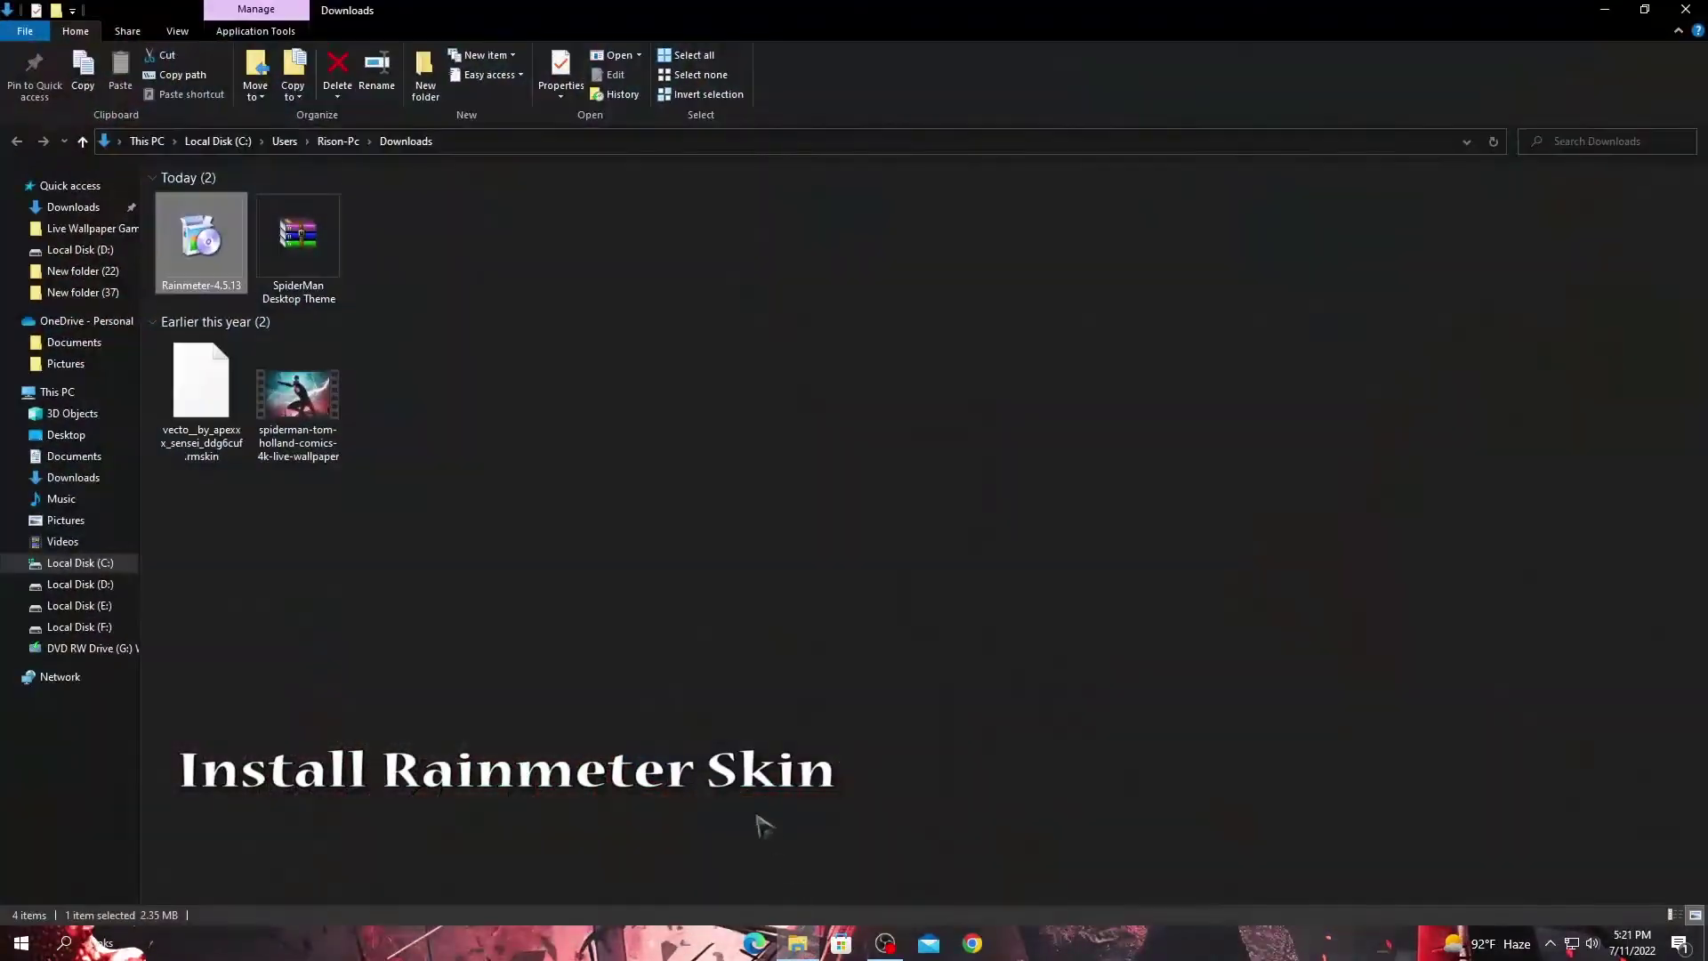
{"action": "left_click", "coordinate": [190, 423]}
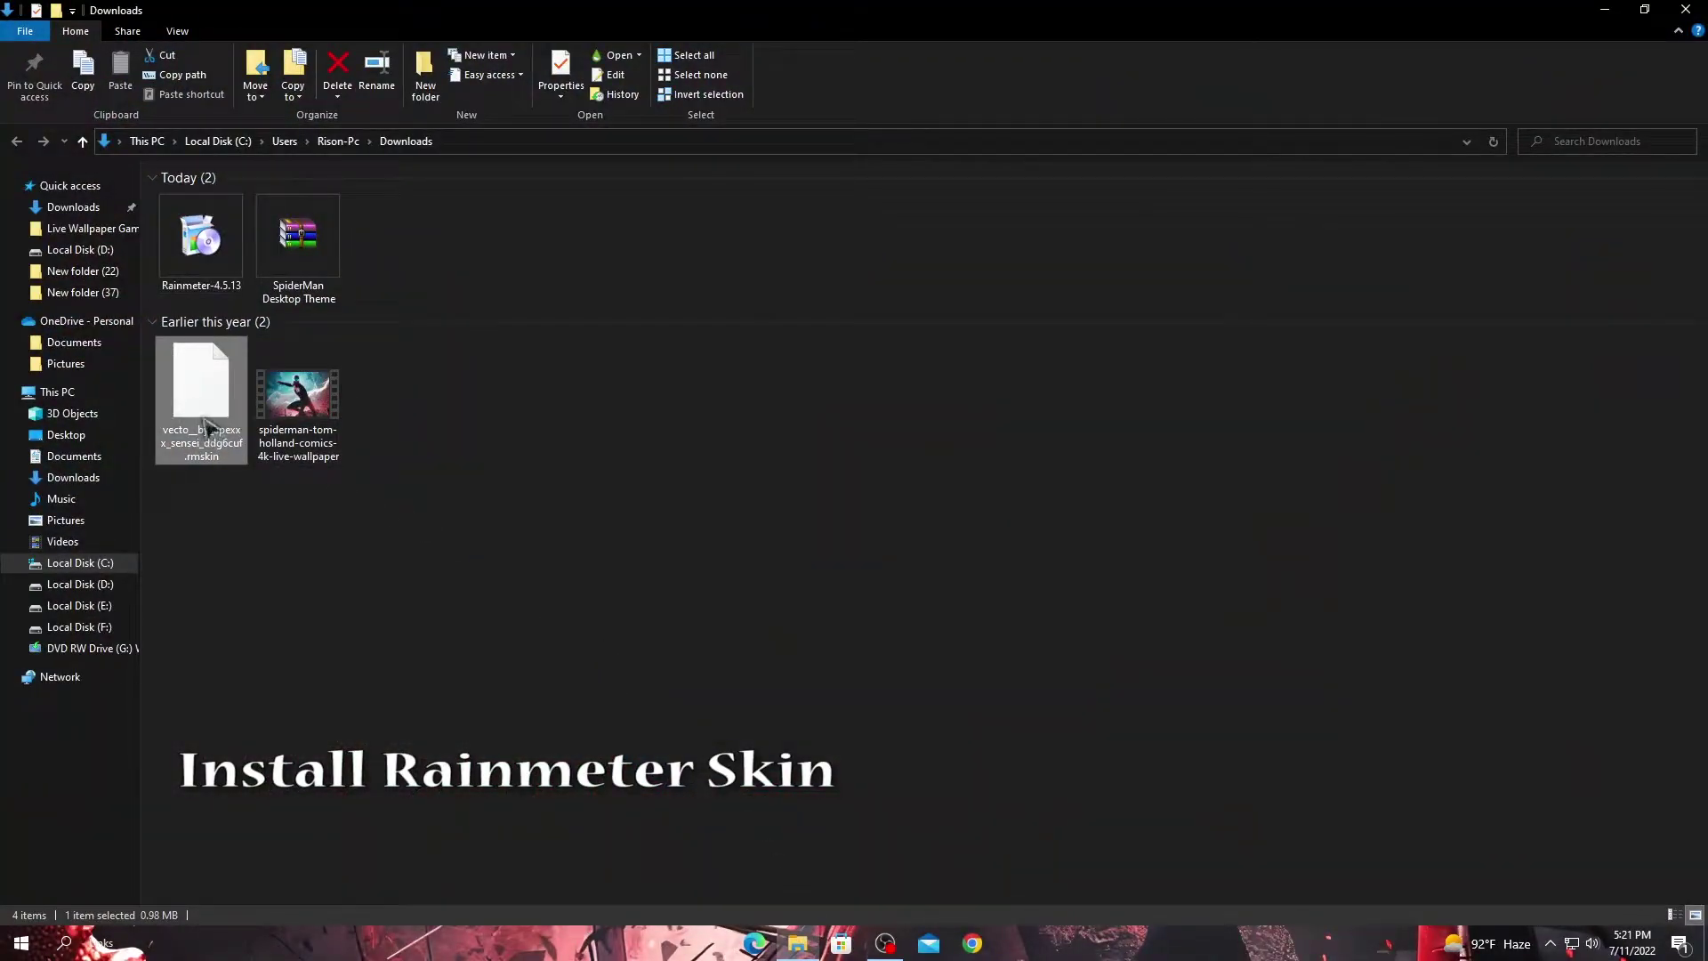
{"action": "right_click", "coordinate": [205, 417]}
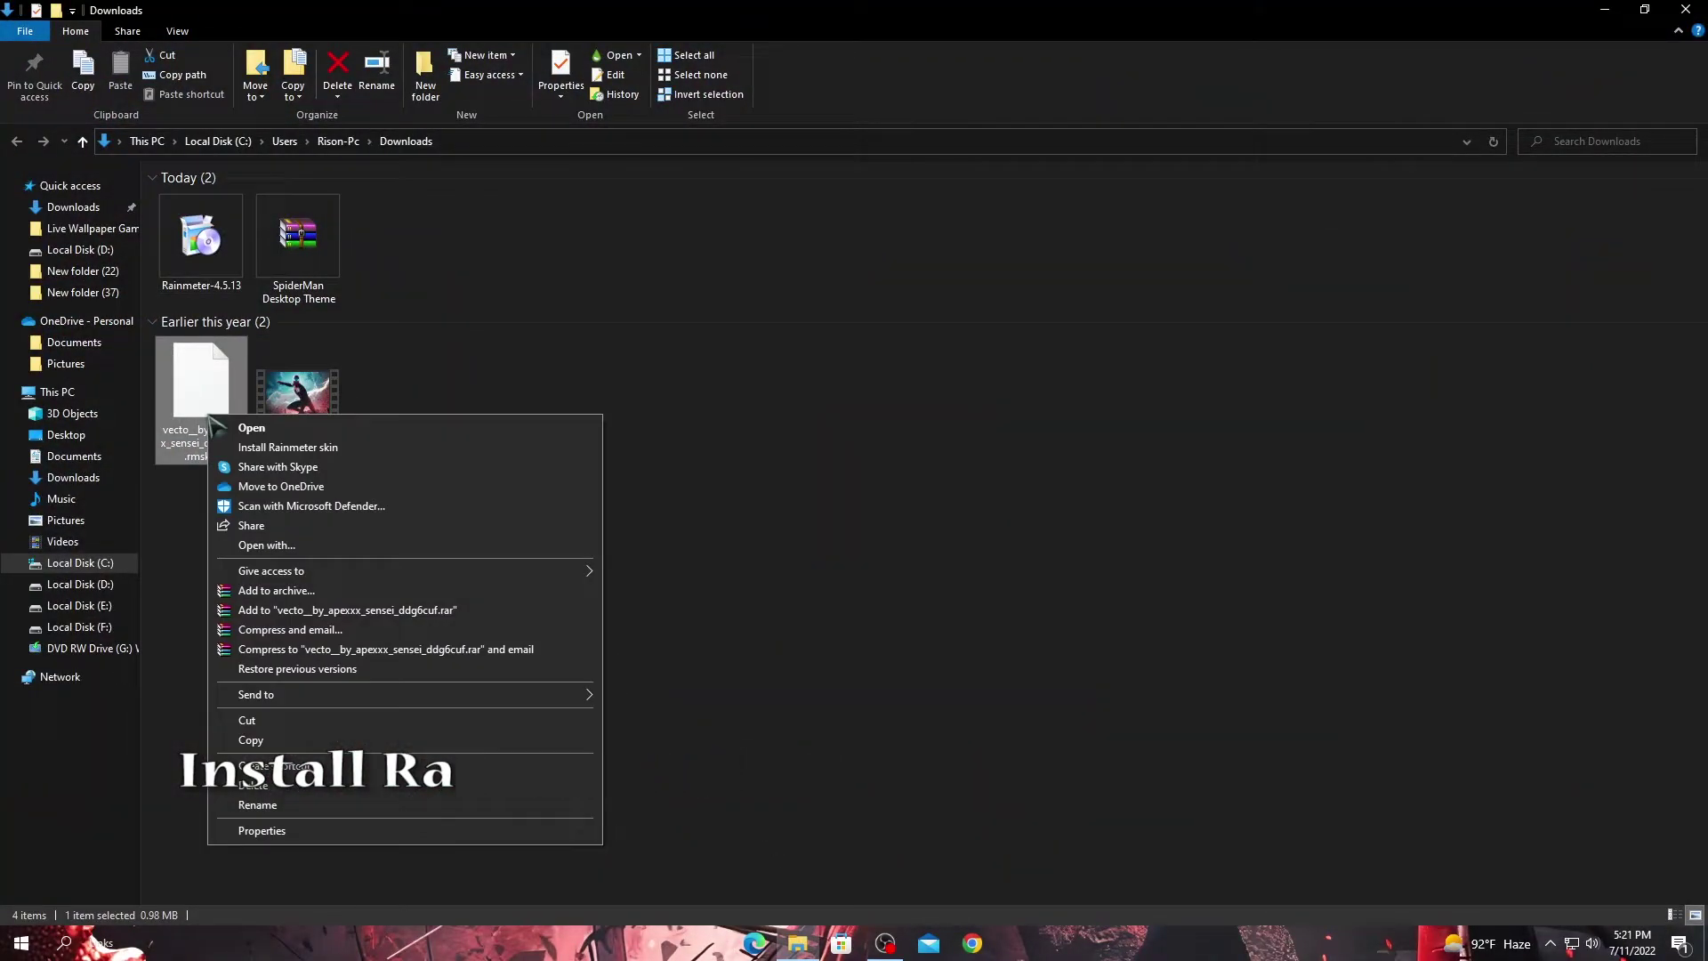
{"action": "left_click", "coordinate": [325, 450]}
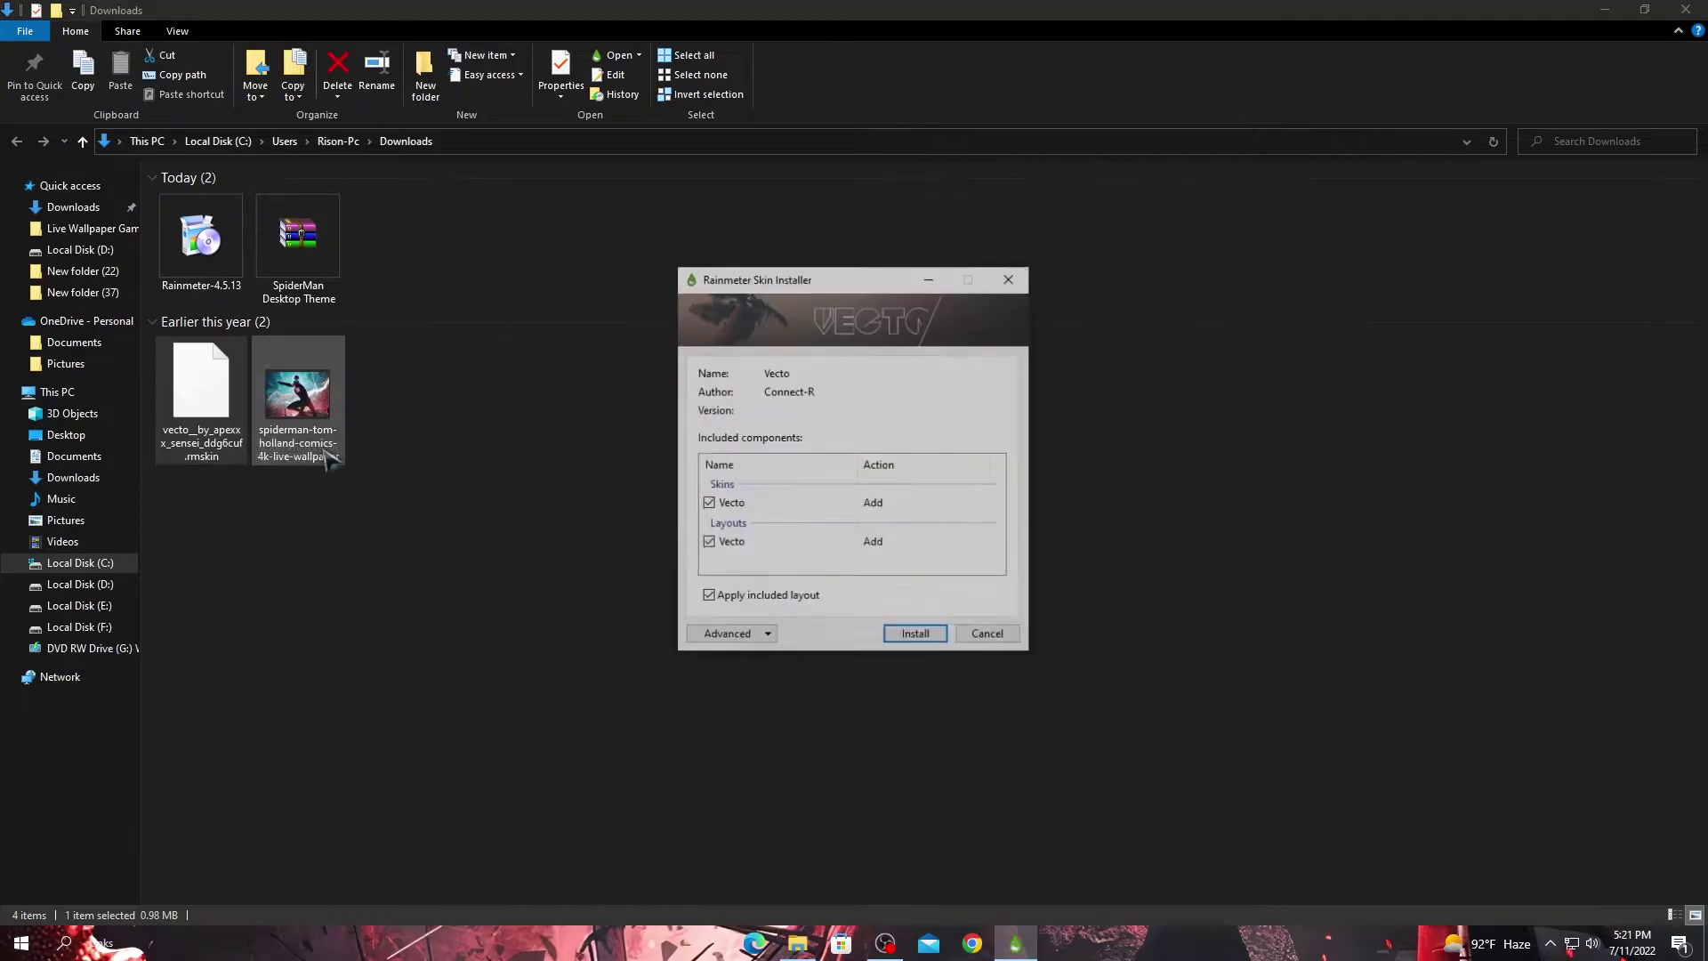
{"action": "left_click", "coordinate": [1682, 11]}
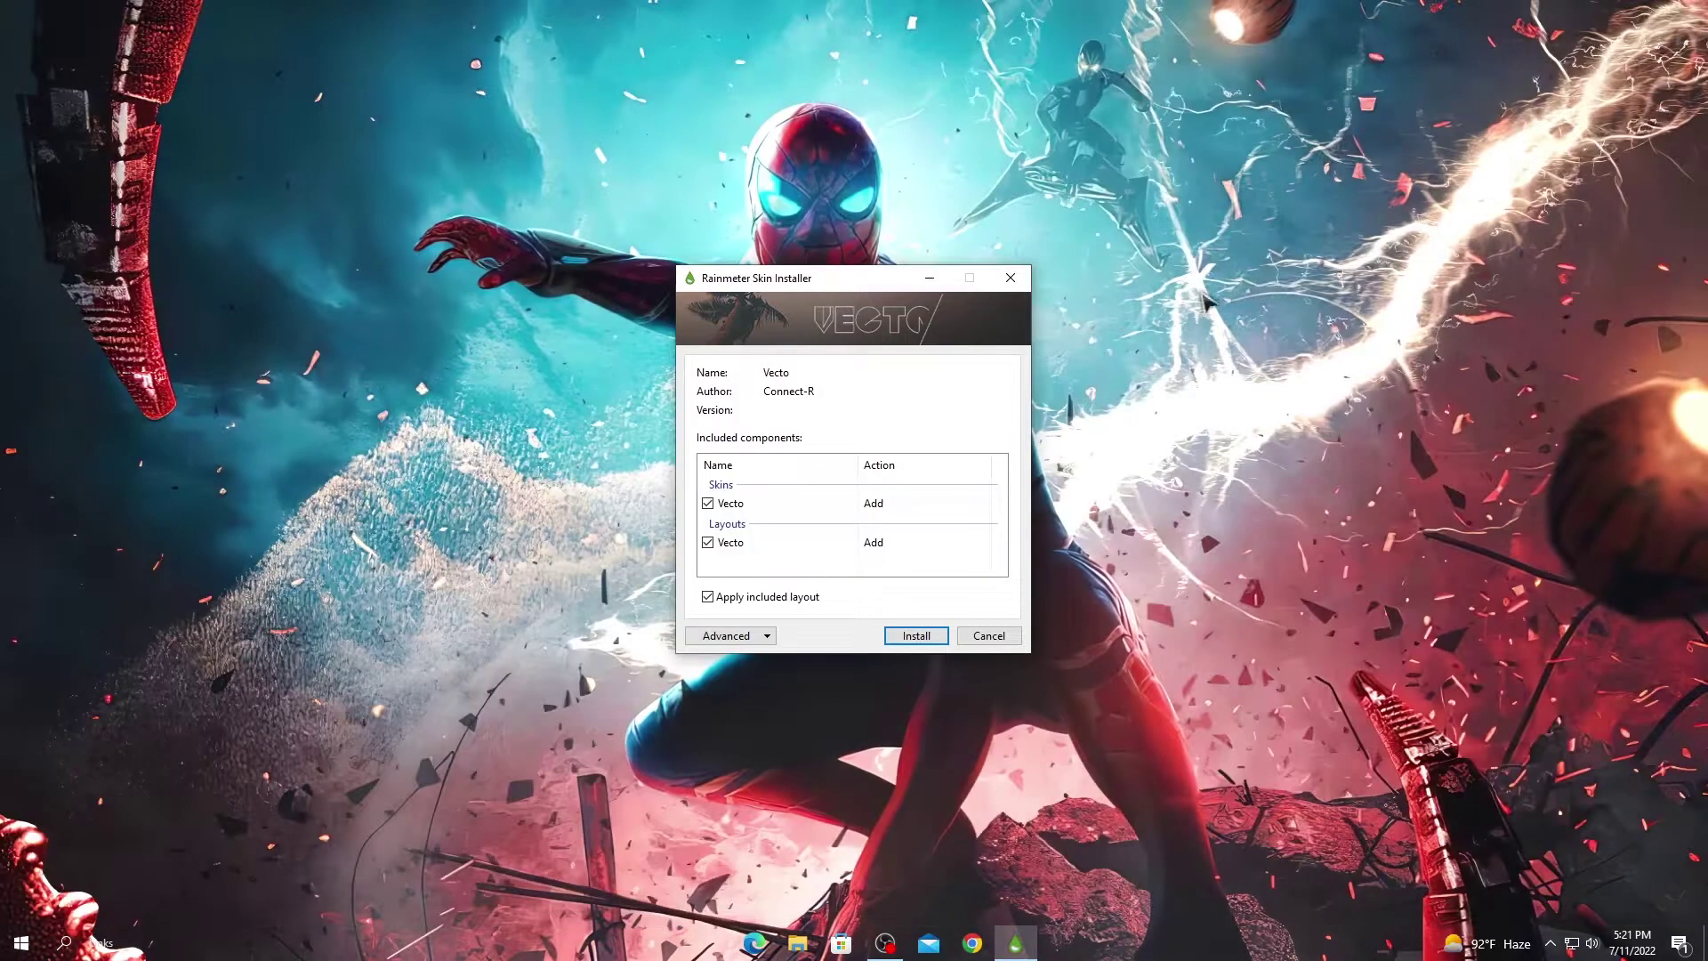
{"action": "left_click", "coordinate": [916, 637]}
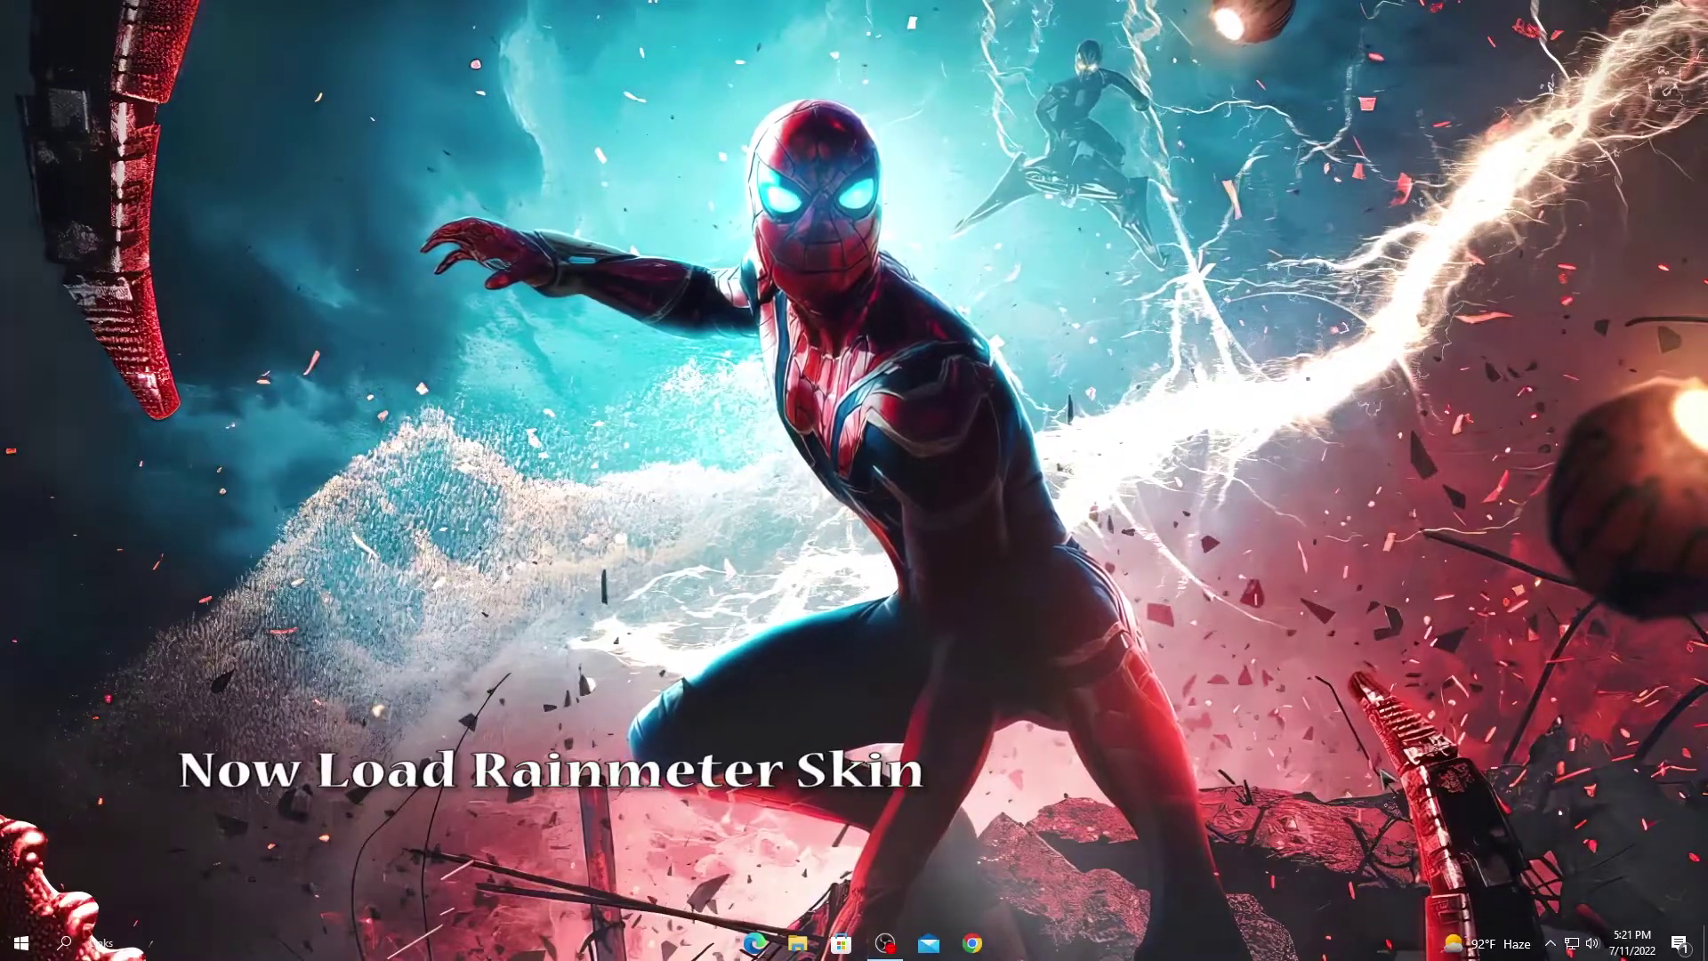
- Load Vecto's Date.ini skin from the Rainmeter manager, set its position to On desktop, and move it to about 190, 67
{"action": "left_click", "coordinate": [1549, 943]}
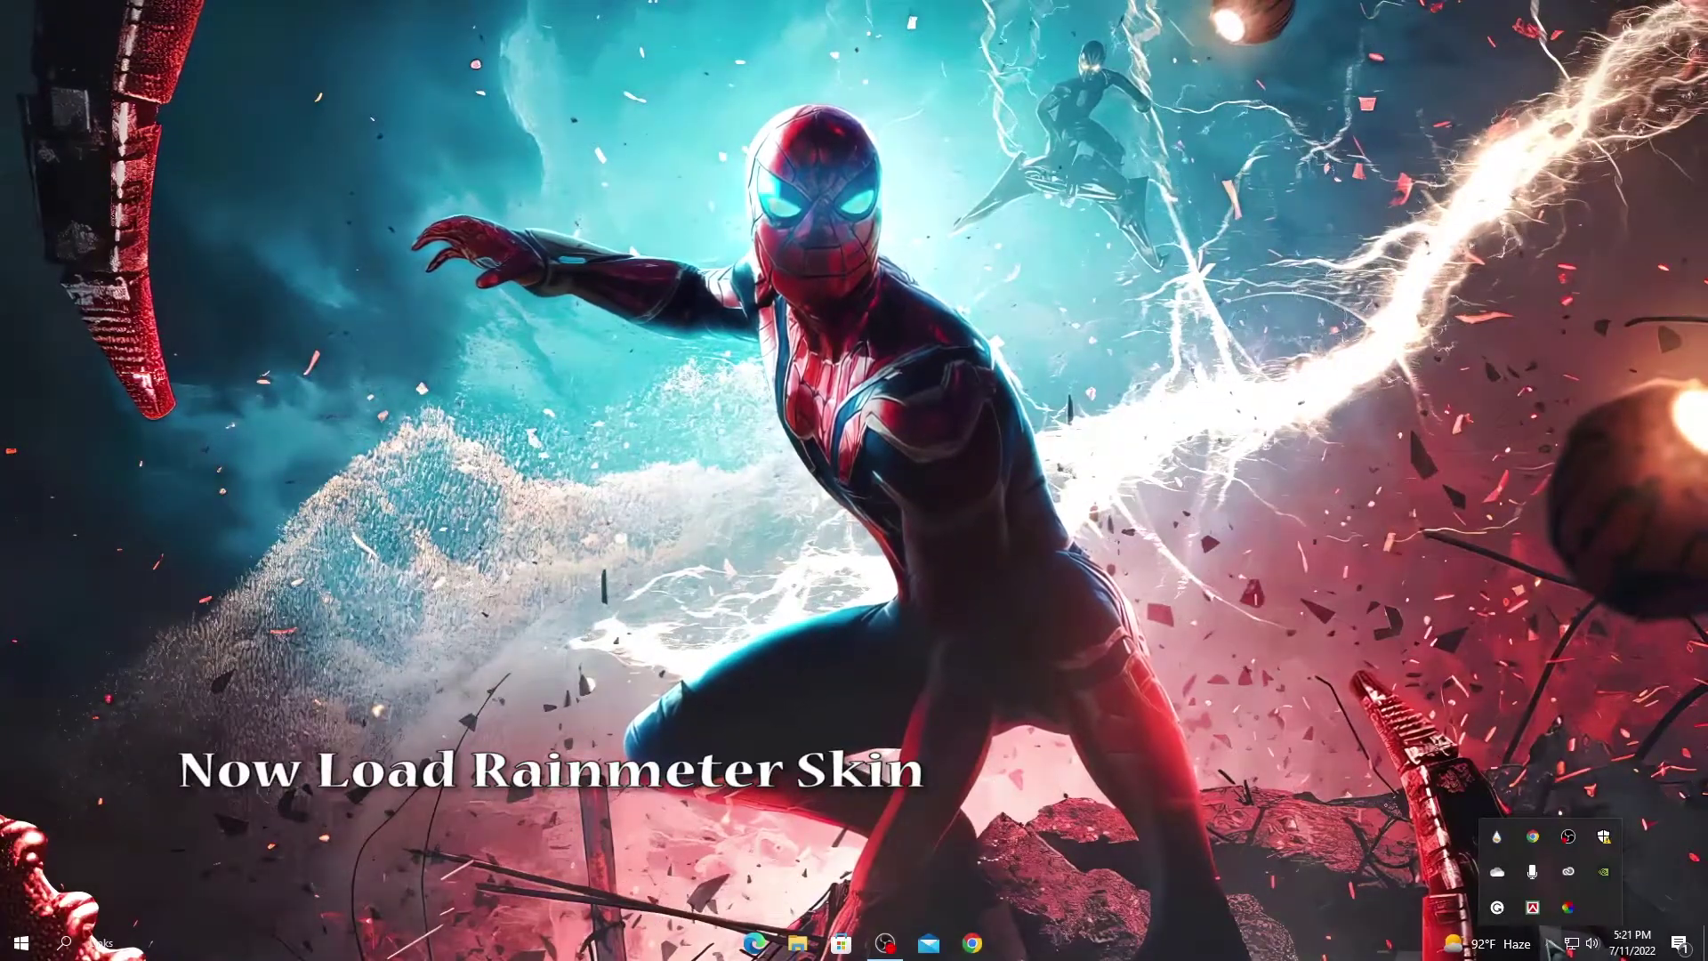
{"action": "double_click", "coordinate": [1497, 843]}
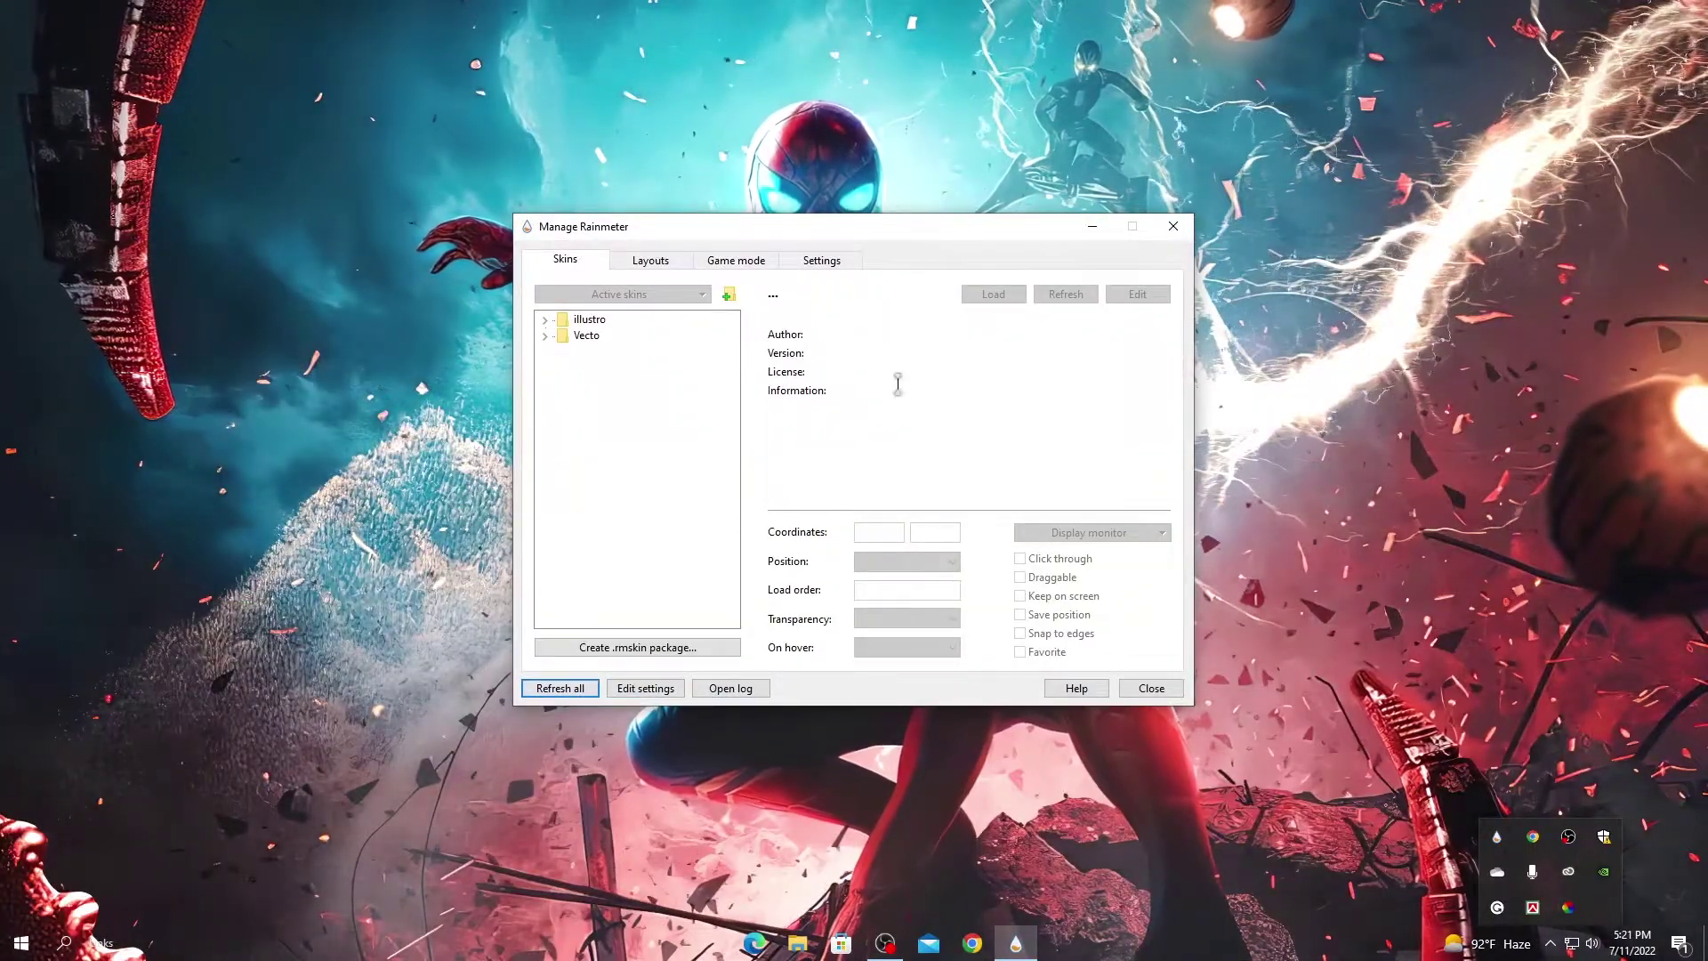
{"action": "left_click_drag", "start_coordinate": [877, 237], "coordinate": [1098, 182]}
{"action": "left_click", "coordinate": [767, 280]}
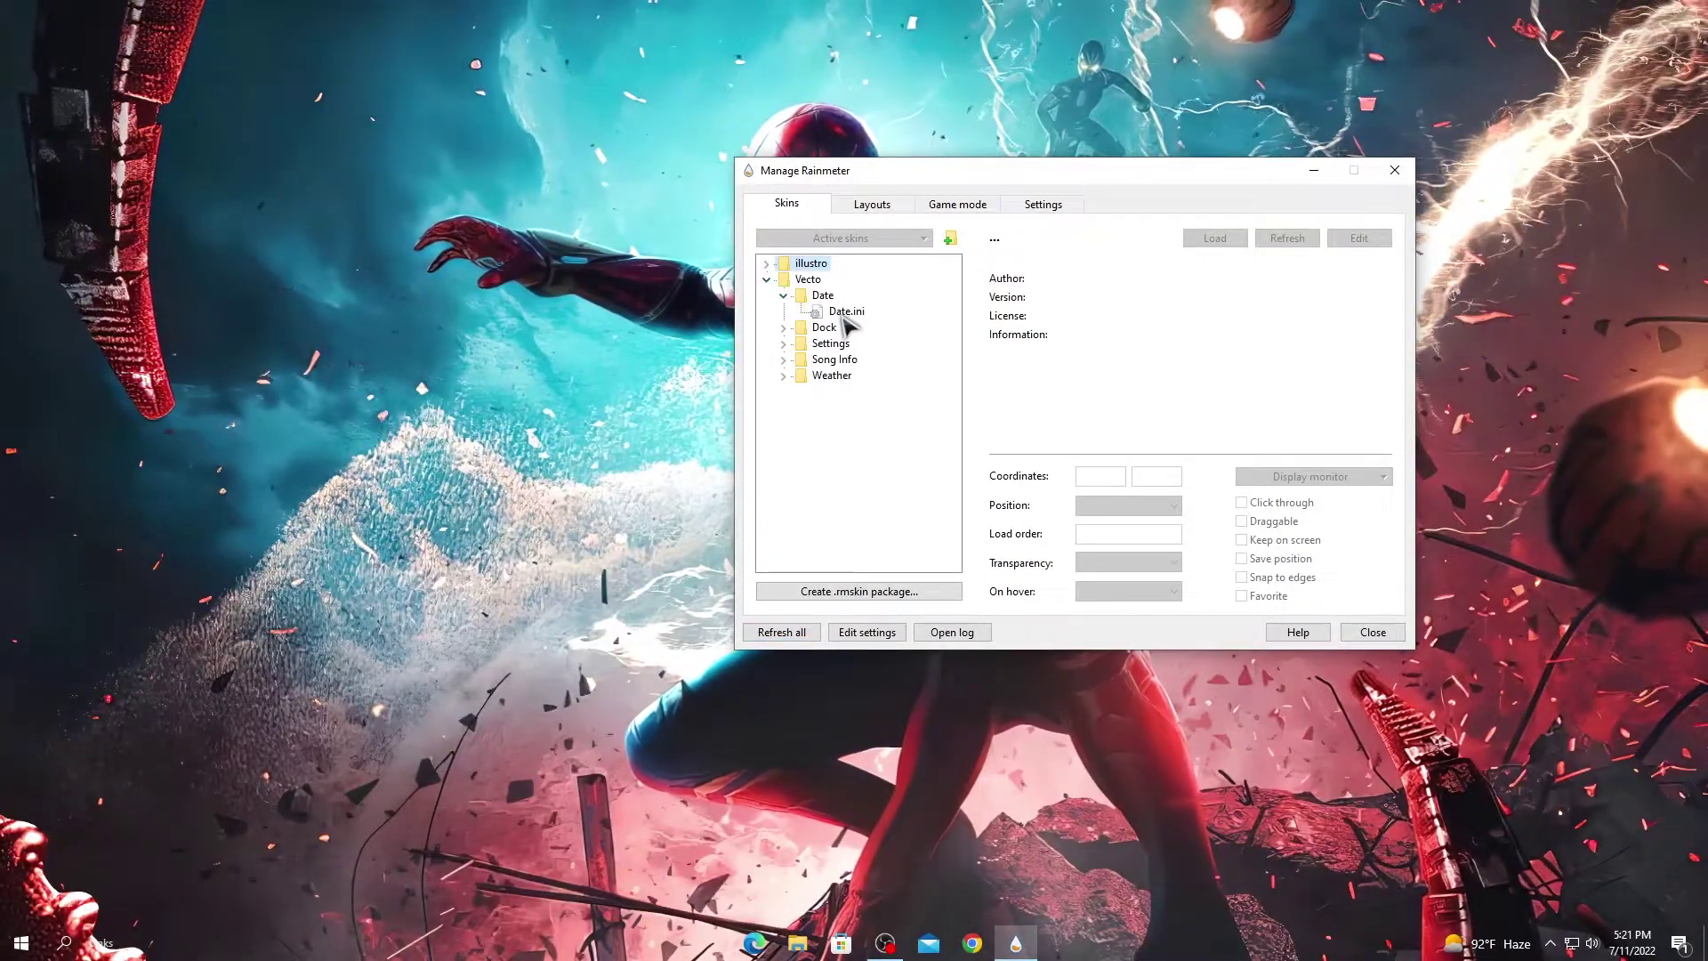
{"action": "left_click", "coordinate": [844, 312]}
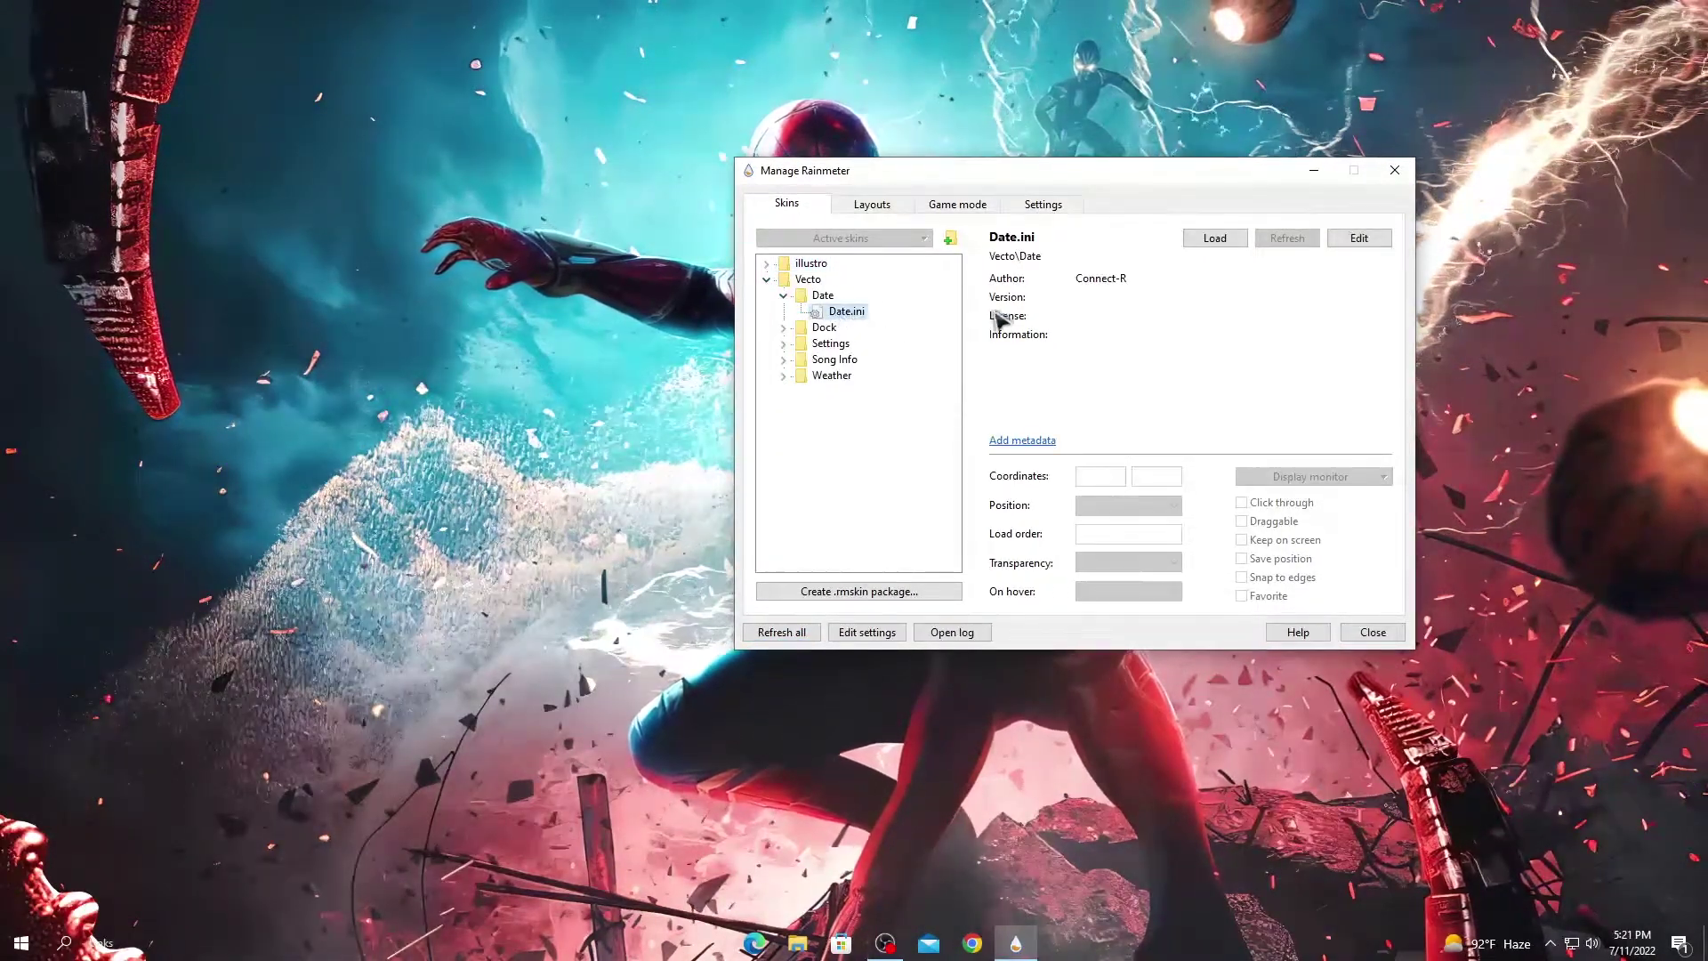
{"action": "left_click", "coordinate": [1209, 240]}
{"action": "left_click", "coordinate": [1136, 506]}
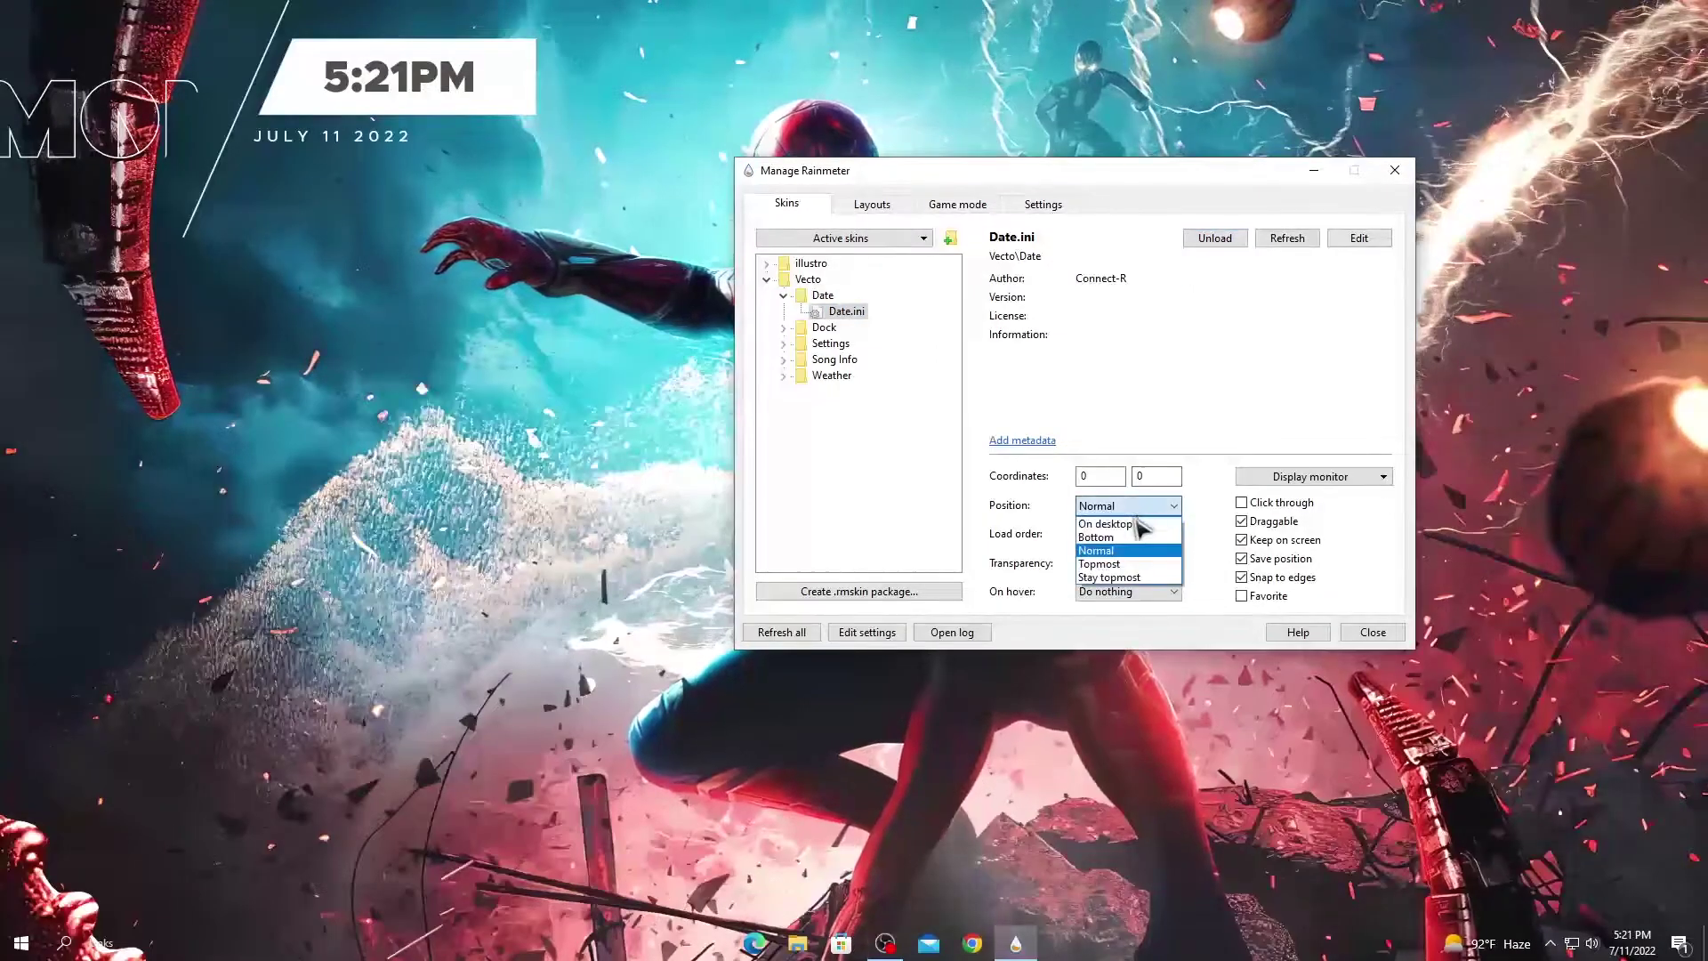
{"action": "left_click", "coordinate": [1128, 524]}
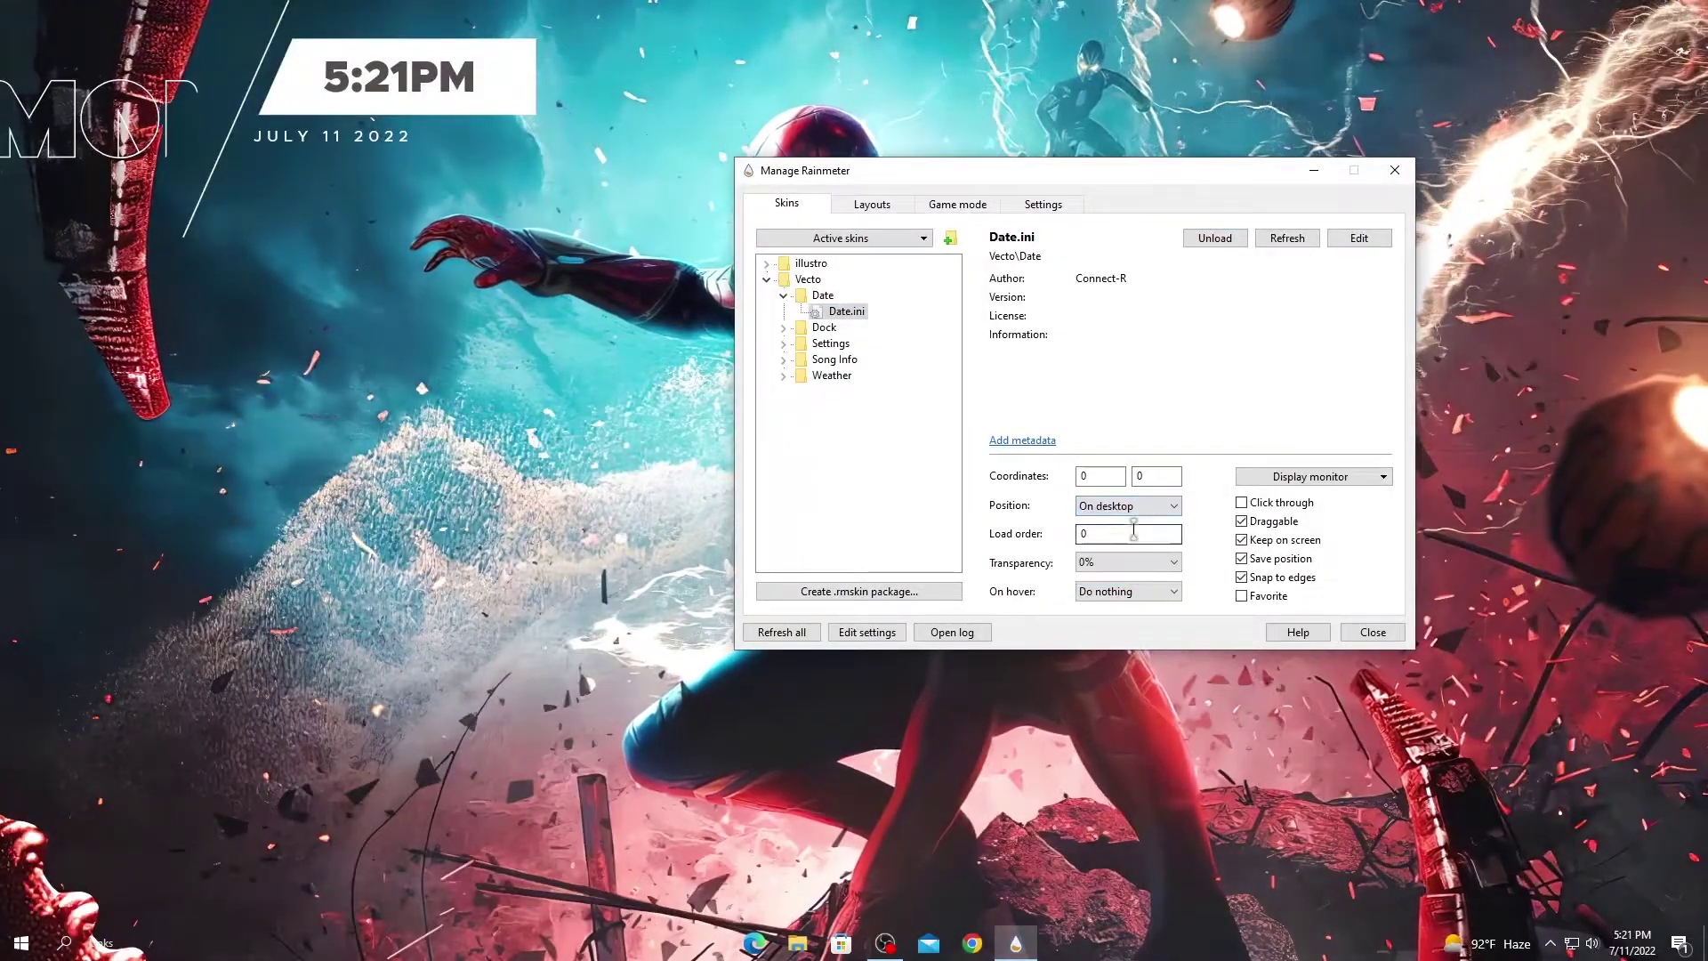
{"action": "left_click_drag", "start_coordinate": [418, 112], "coordinate": [582, 164]}
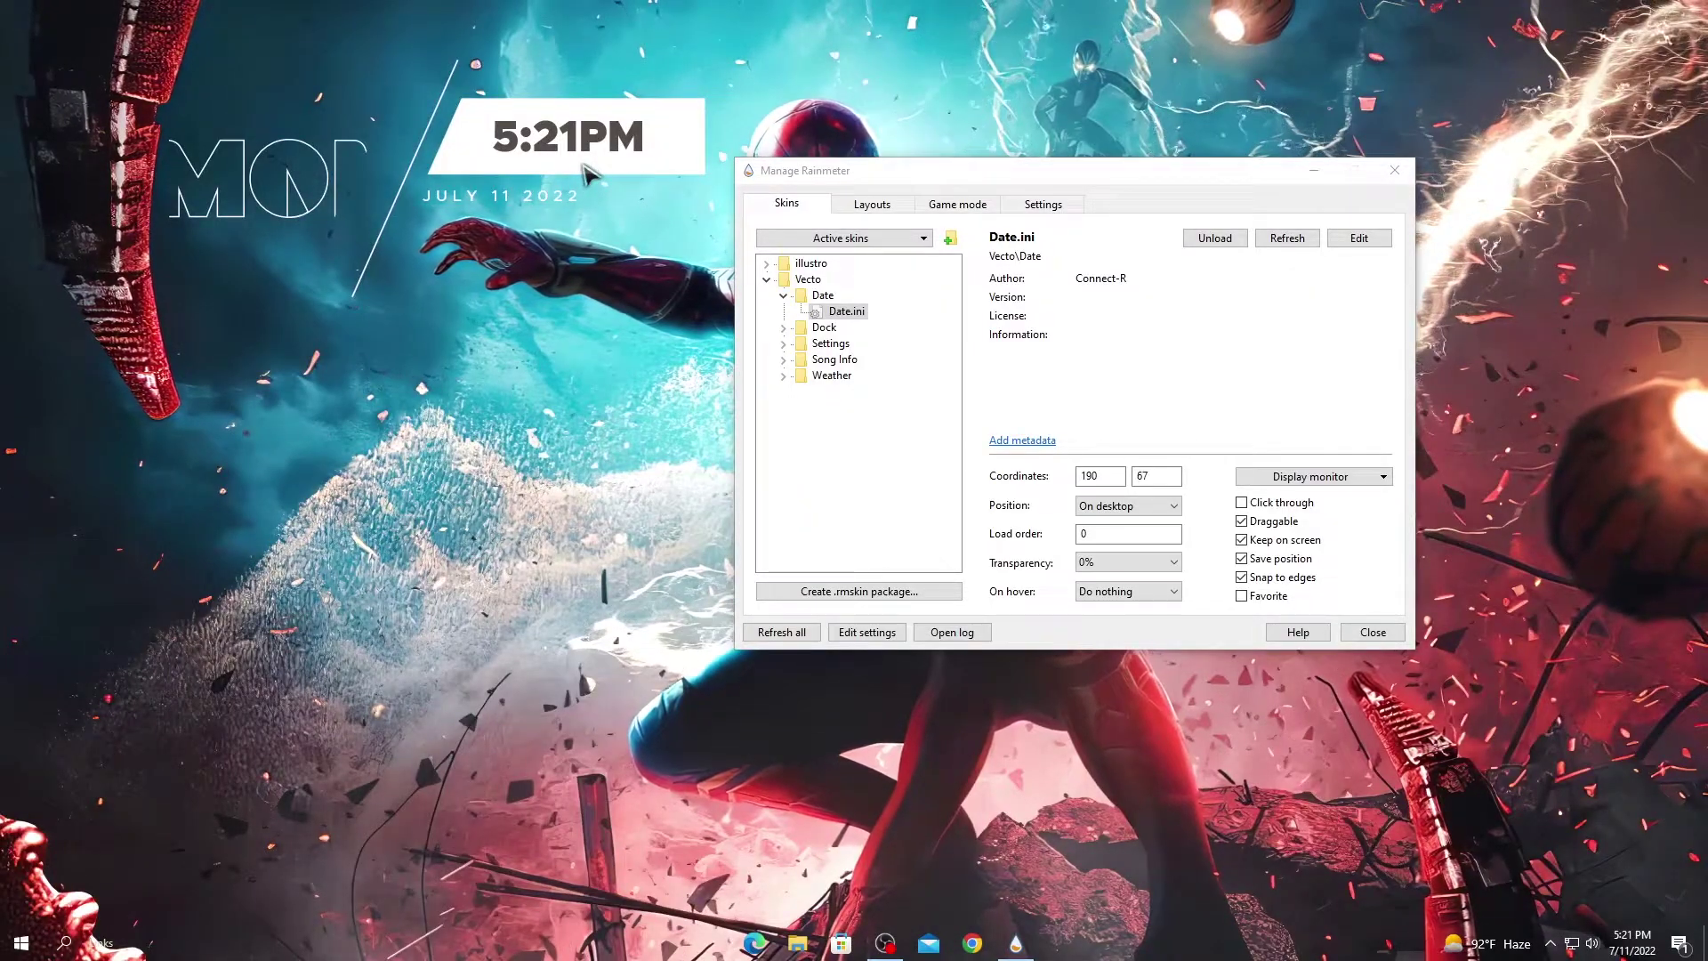
- Load Vecto's Dock.ini skin, set its position to On desktop, and move its icons to about 850, 821
{"action": "left_click", "coordinate": [784, 328]}
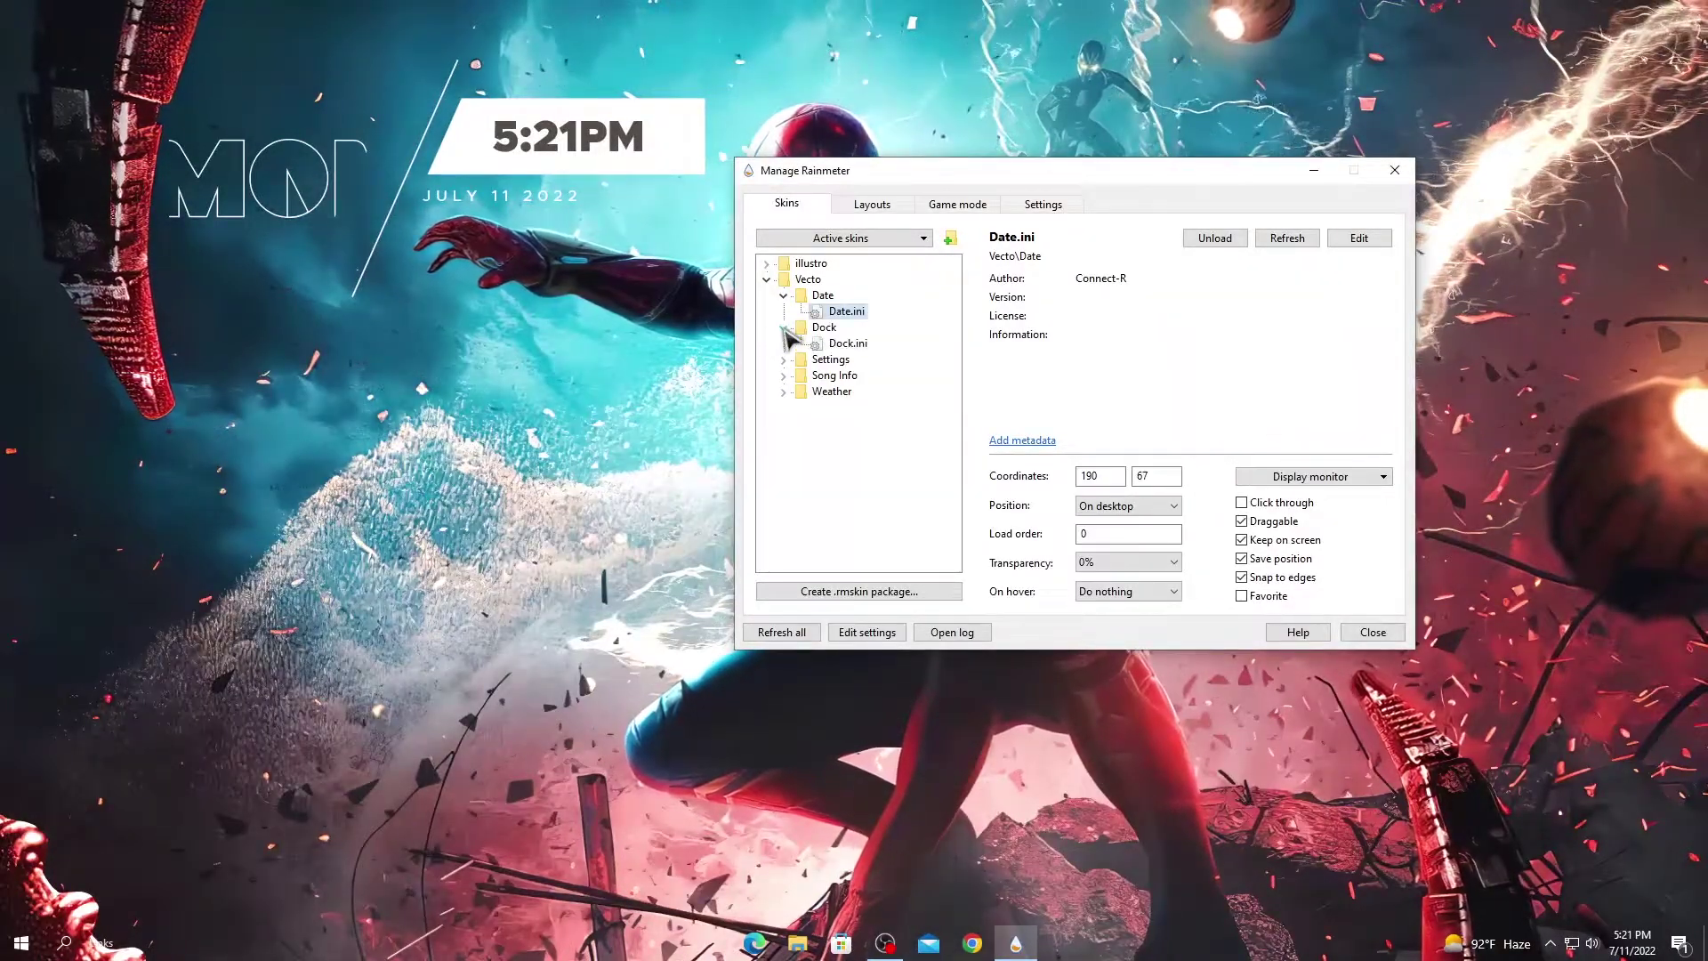
{"action": "left_click", "coordinate": [847, 345]}
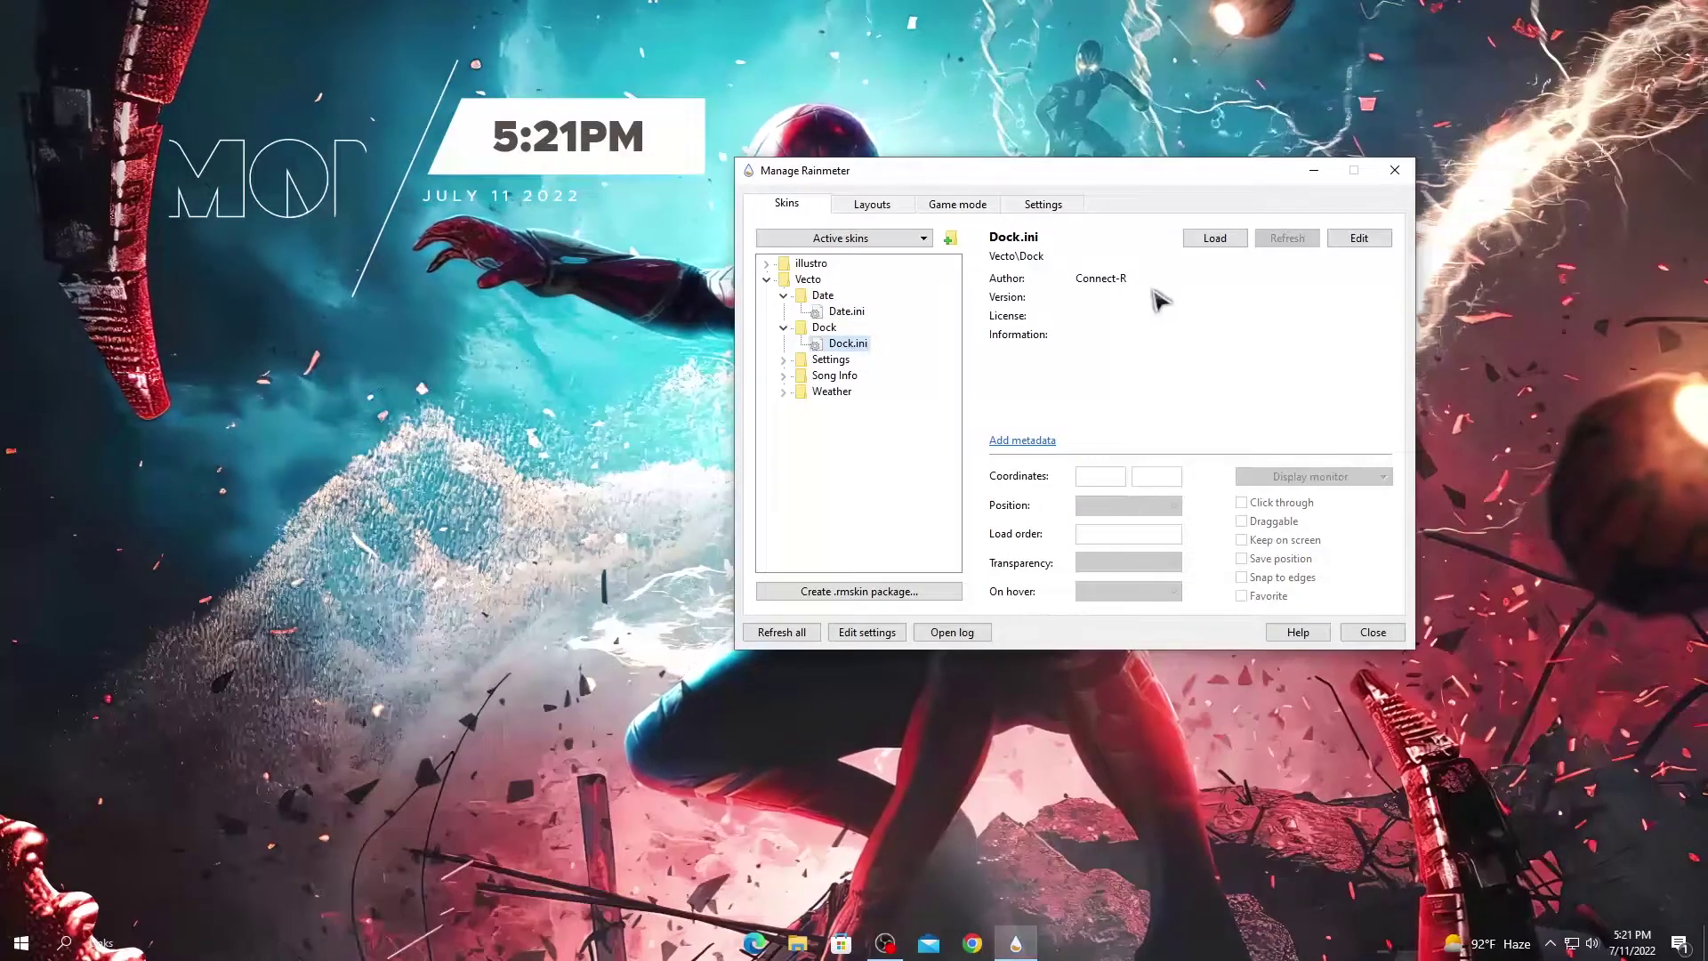
{"action": "left_click", "coordinate": [1199, 240]}
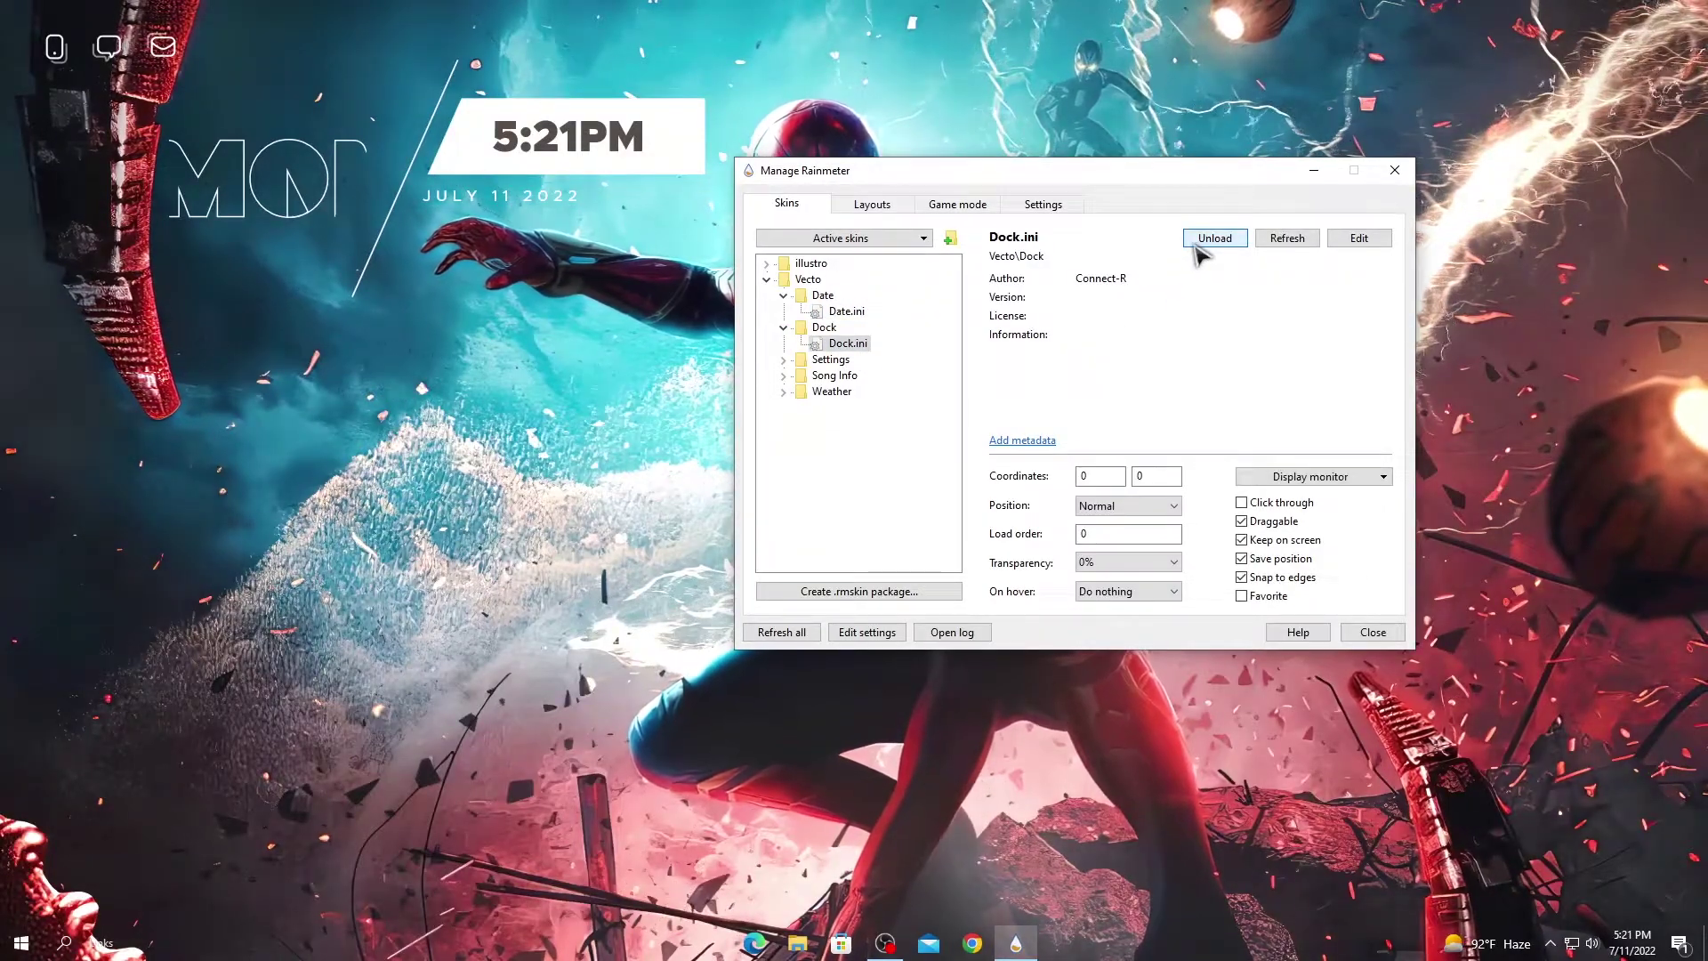
{"action": "left_click", "coordinate": [1149, 505]}
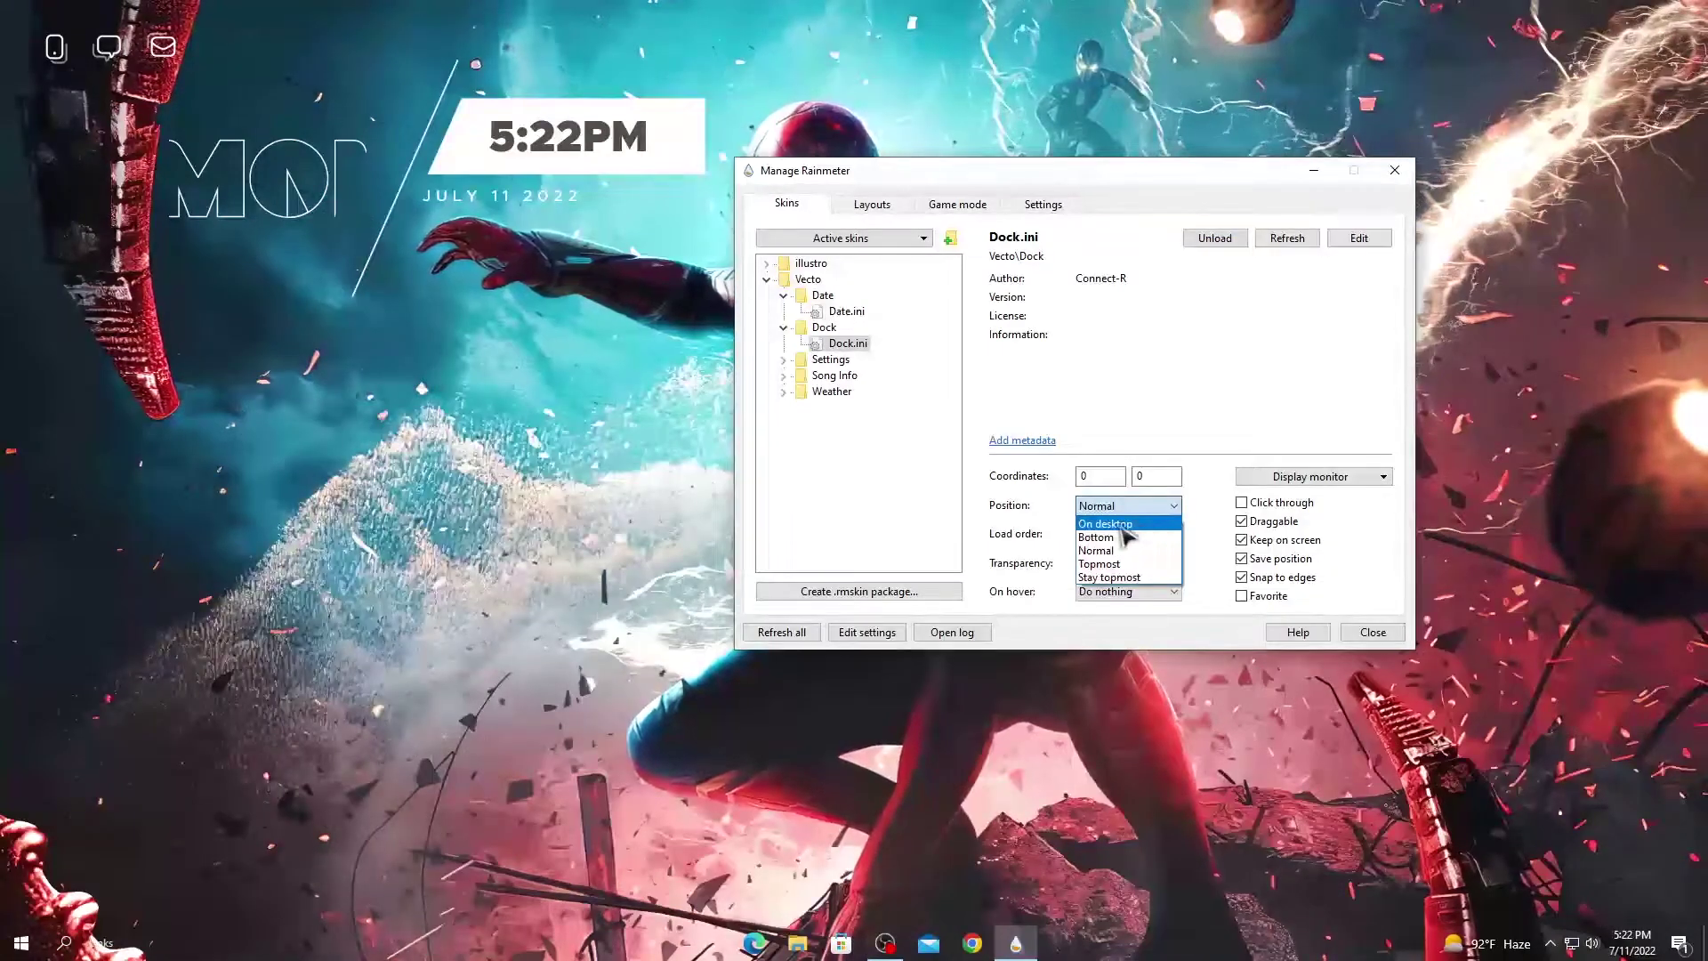
{"action": "left_click", "coordinate": [1127, 525]}
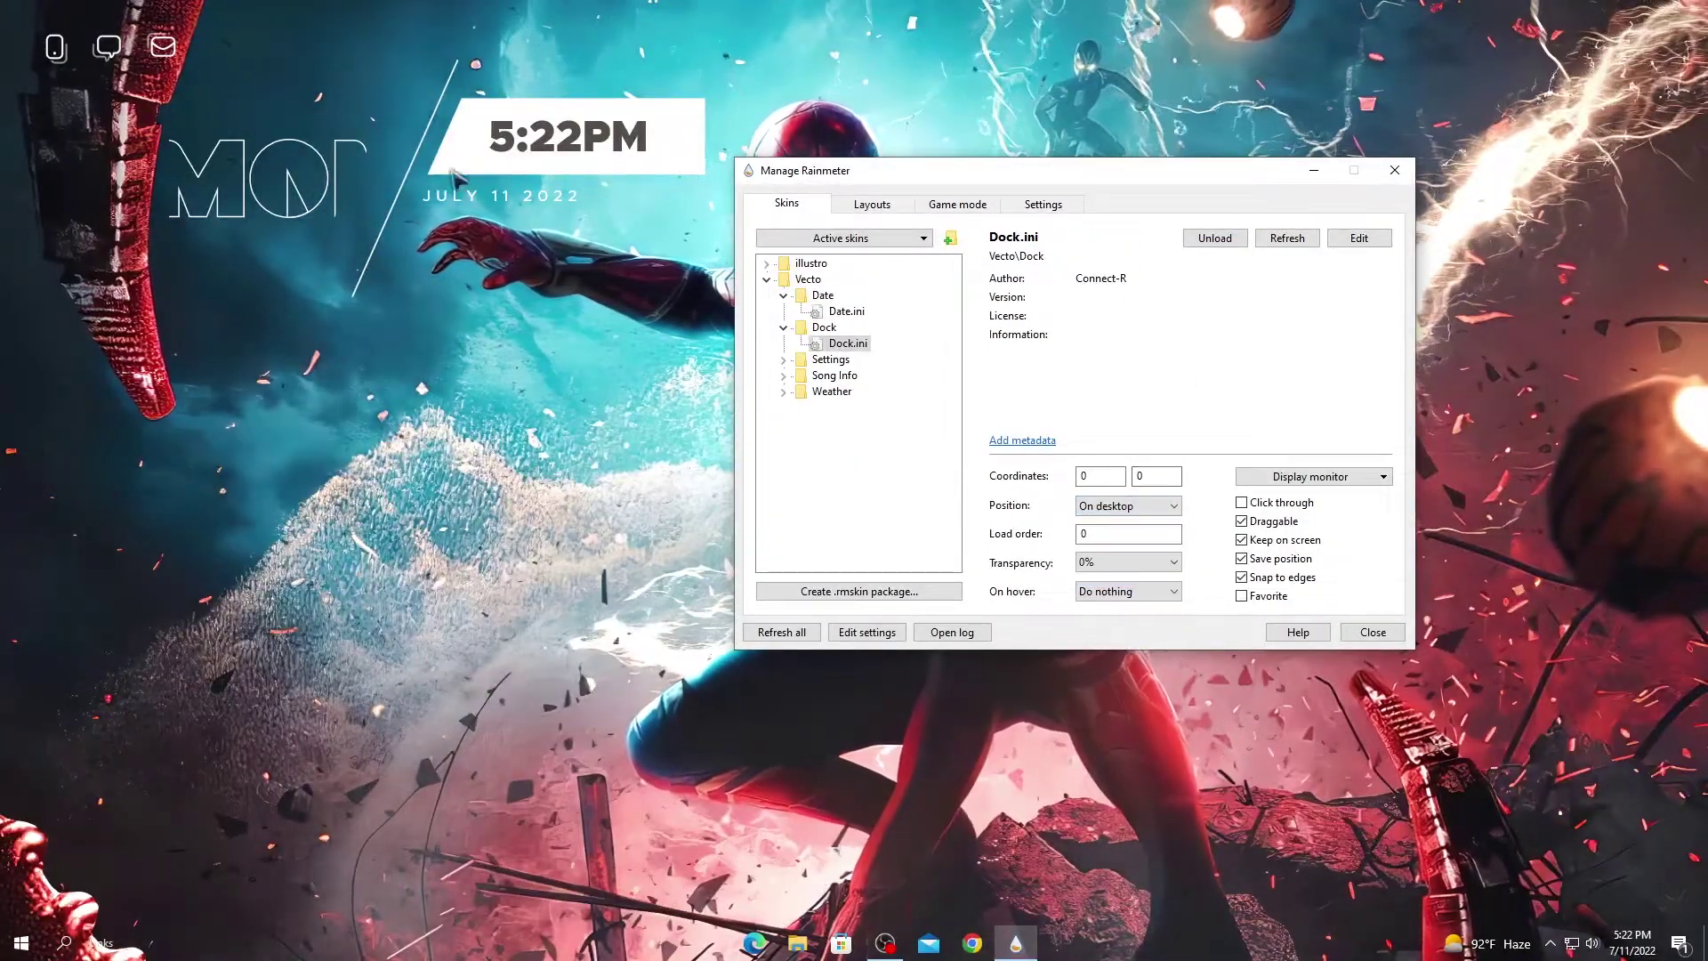
{"action": "left_click_drag", "start_coordinate": [162, 49], "coordinate": [976, 787]}
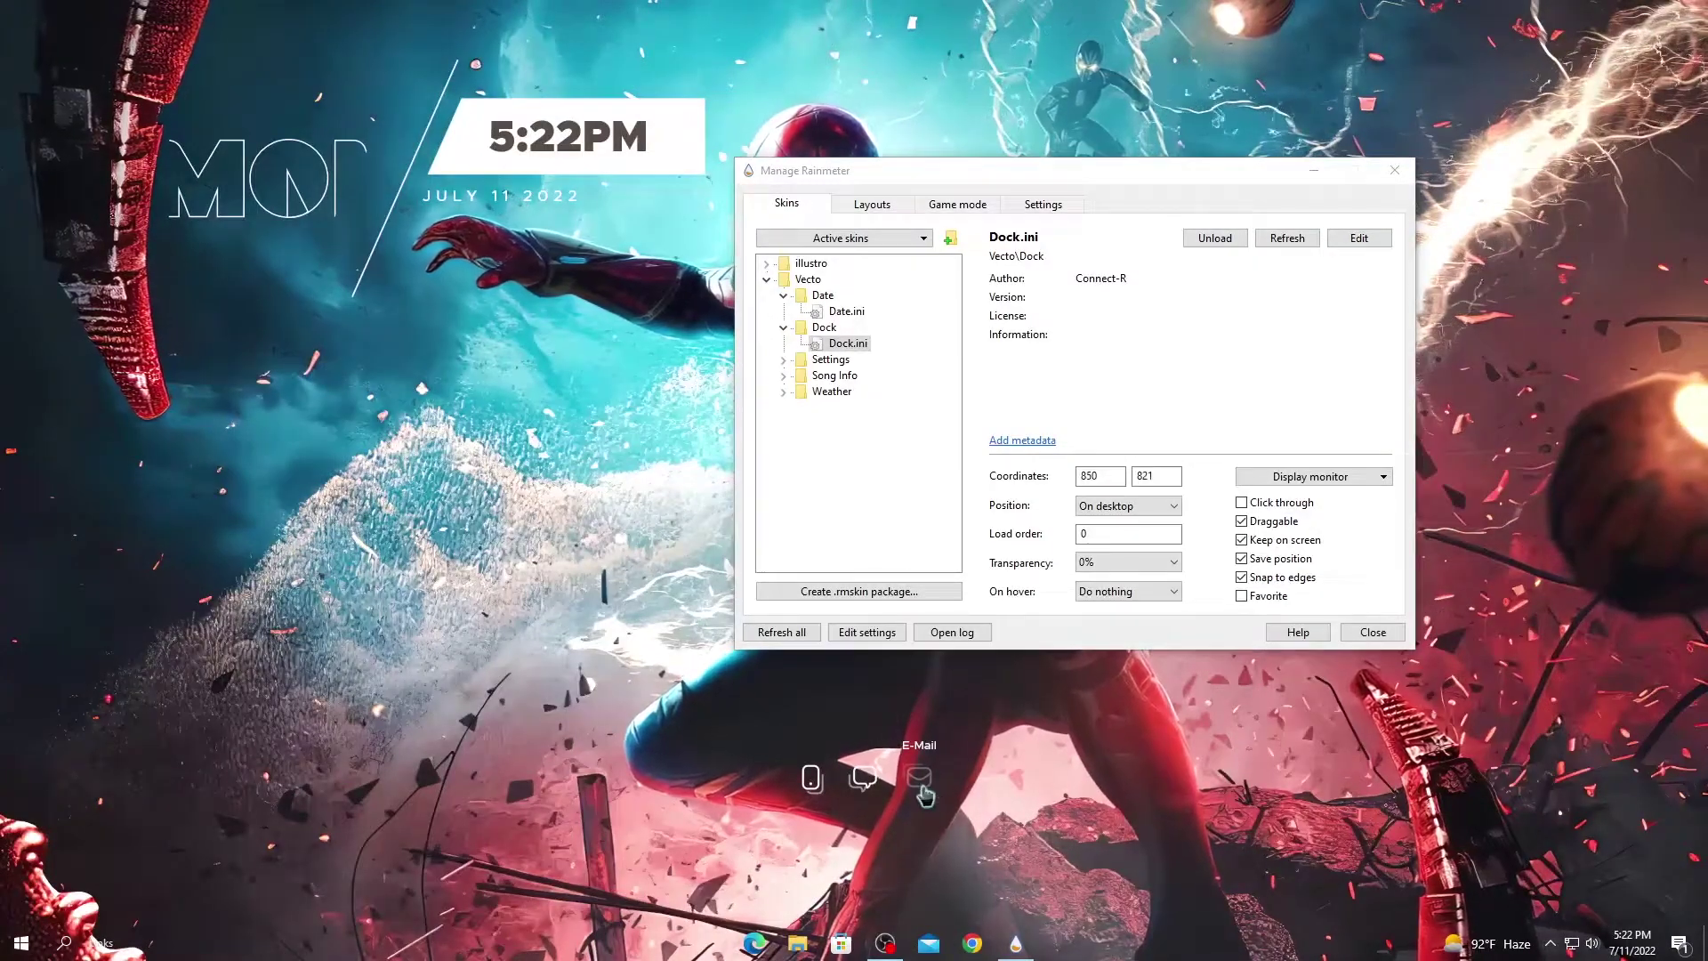
- Load Vecto's Song Info.ini skin with position On desktop, minimize the manager, and place the song text just below the dock icons
{"action": "left_click", "coordinate": [784, 376]}
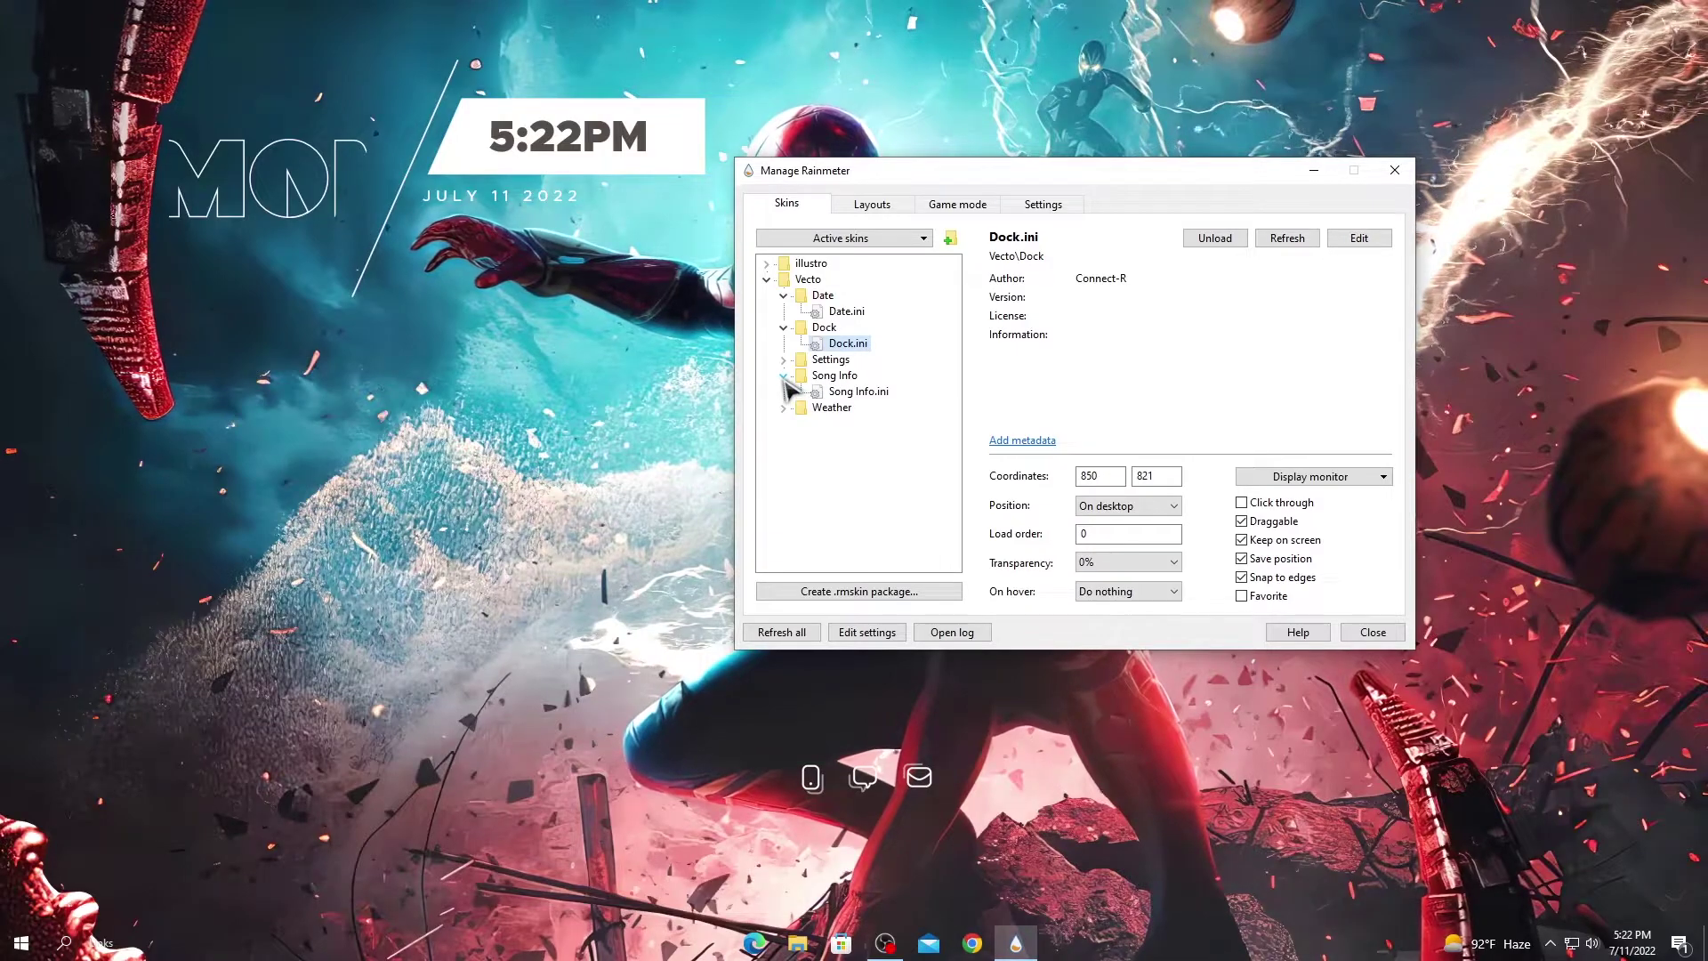
{"action": "left_click", "coordinate": [858, 392]}
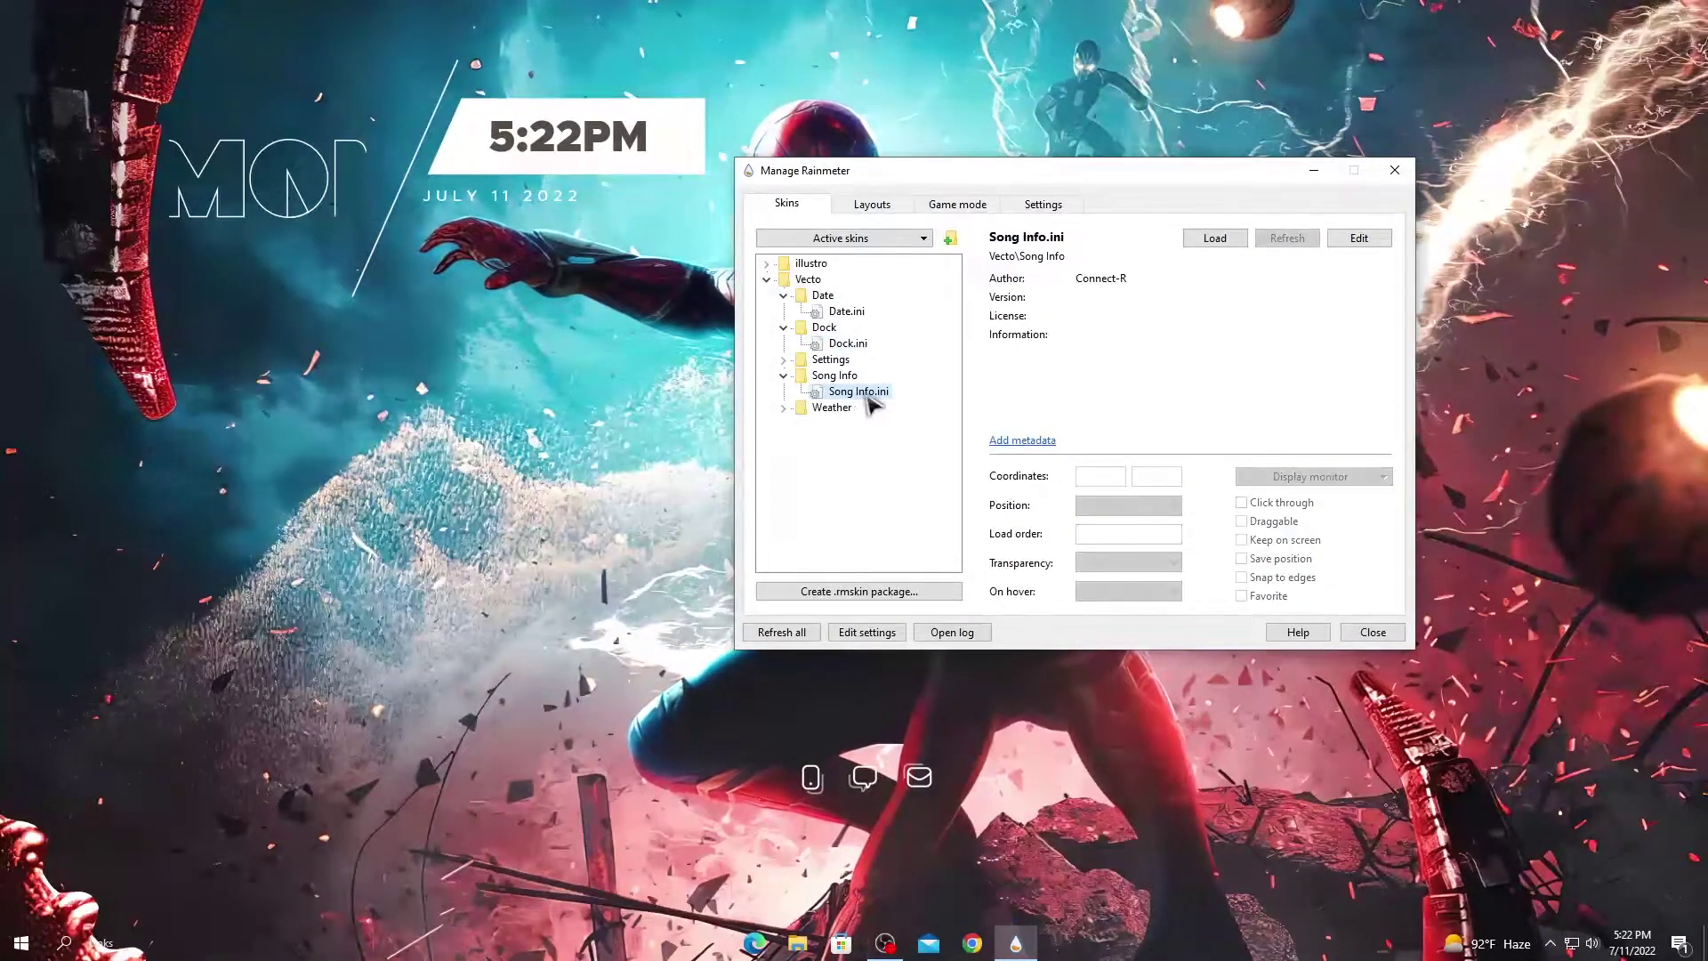
{"action": "left_click", "coordinate": [1212, 240]}
{"action": "left_click", "coordinate": [1126, 506]}
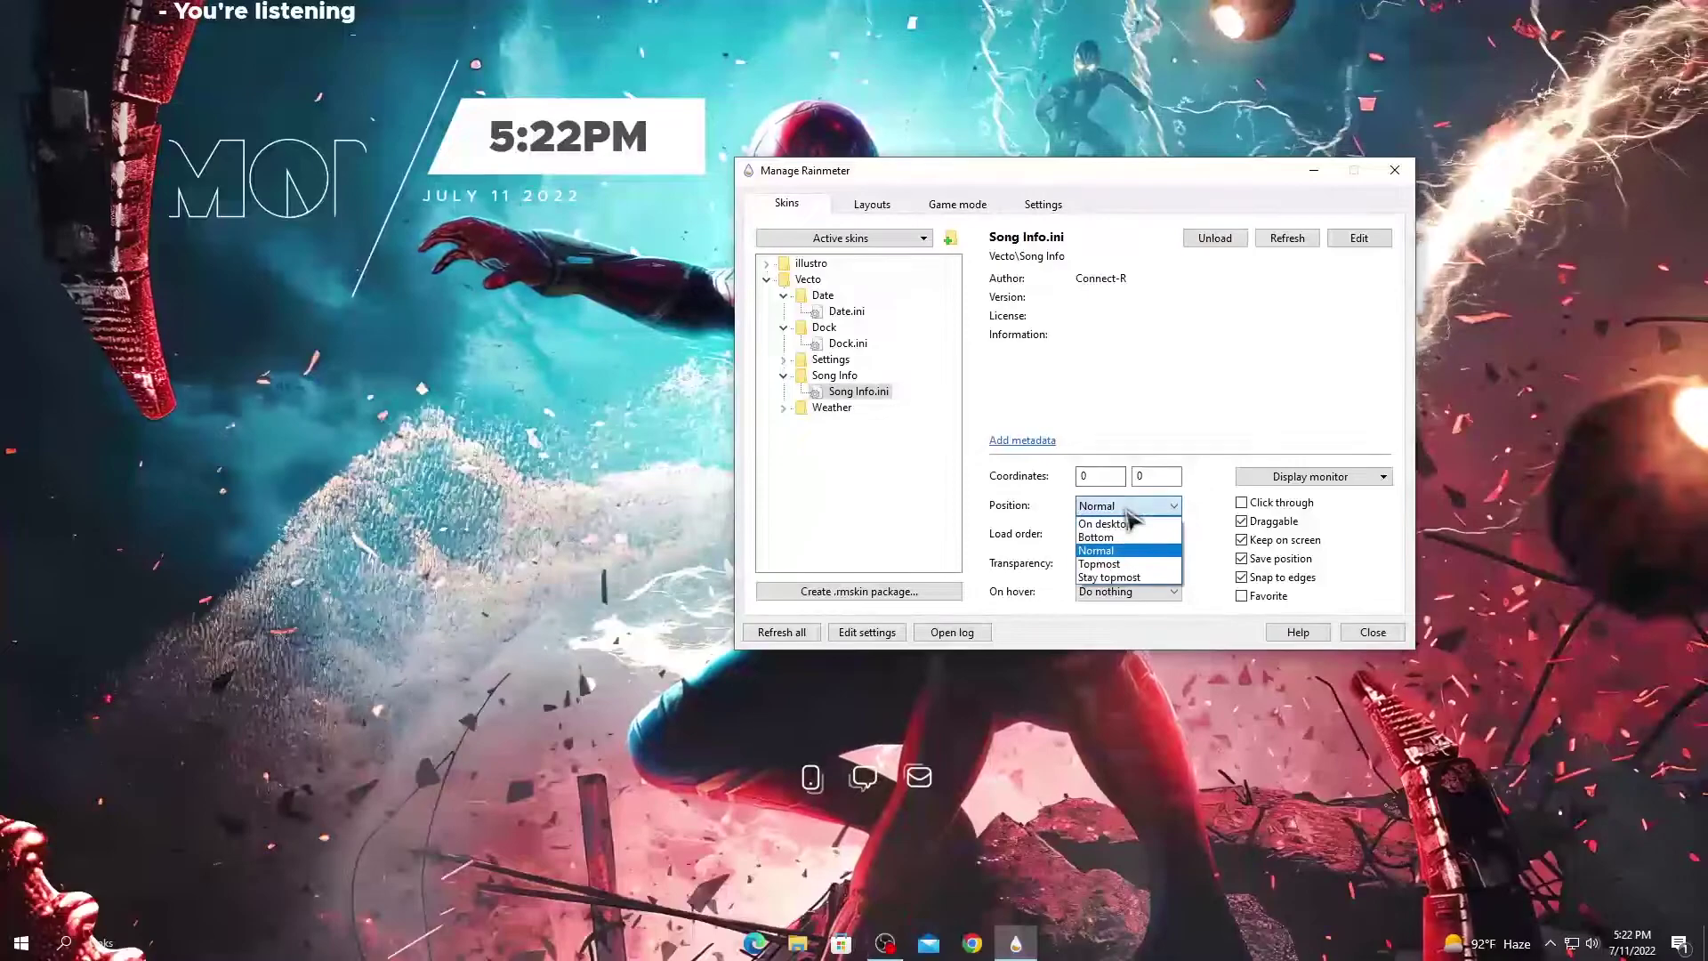
{"action": "left_click", "coordinate": [1106, 524]}
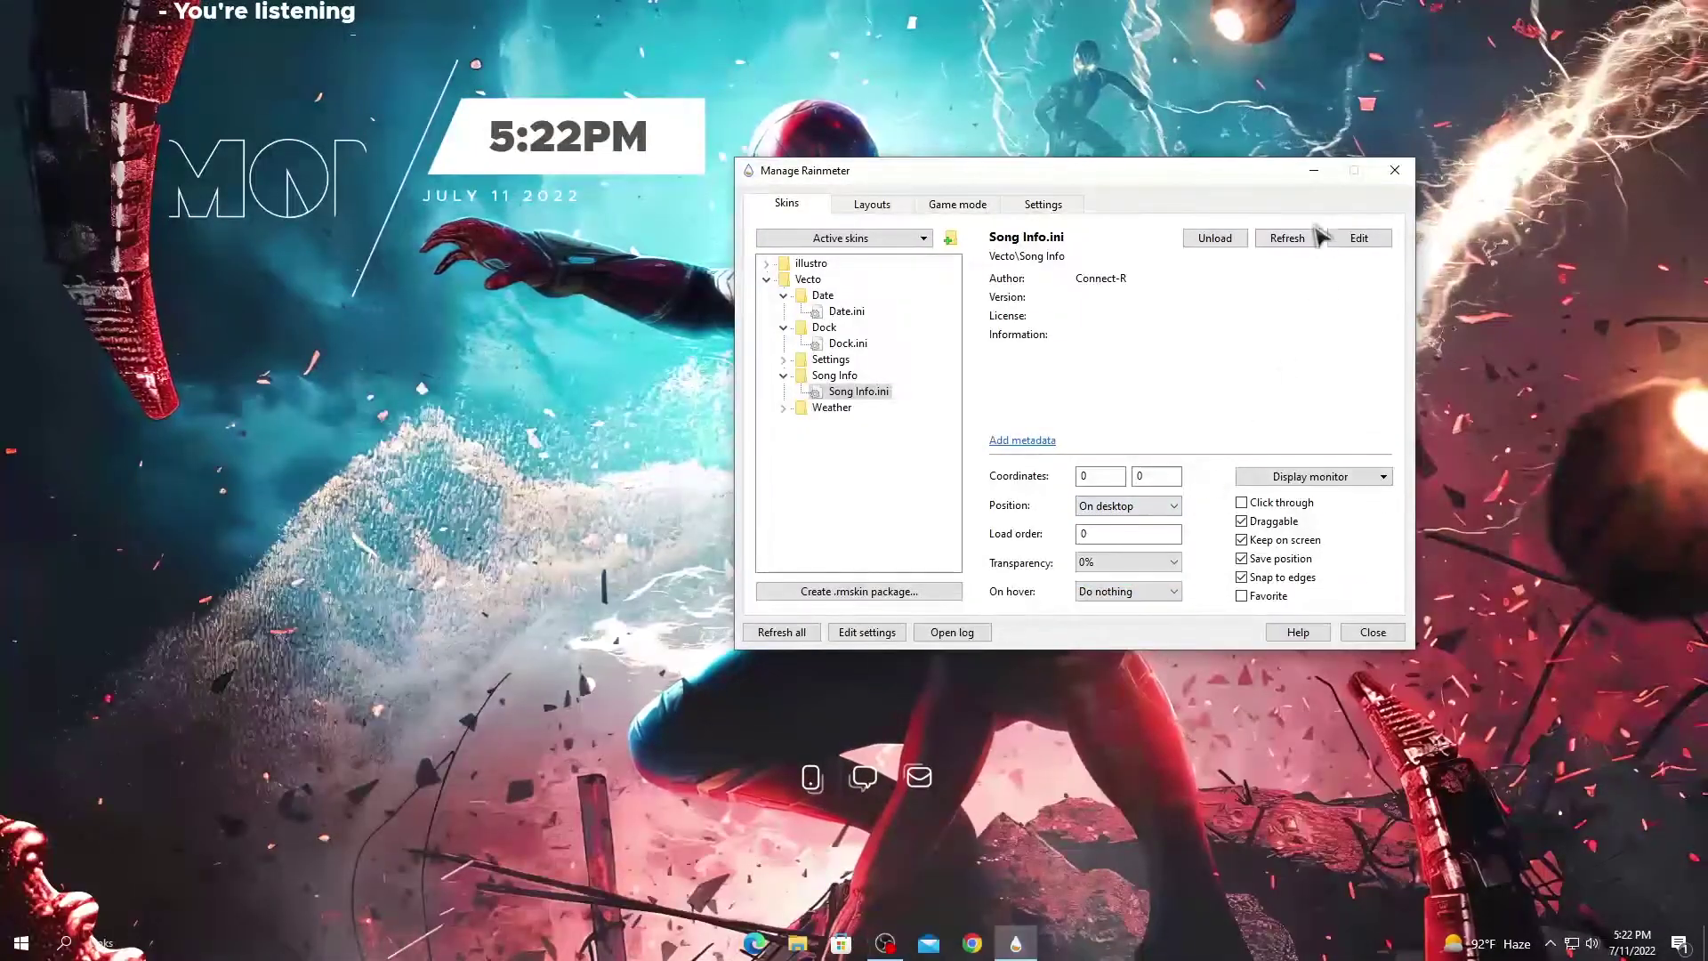
{"action": "left_click", "coordinate": [1313, 171]}
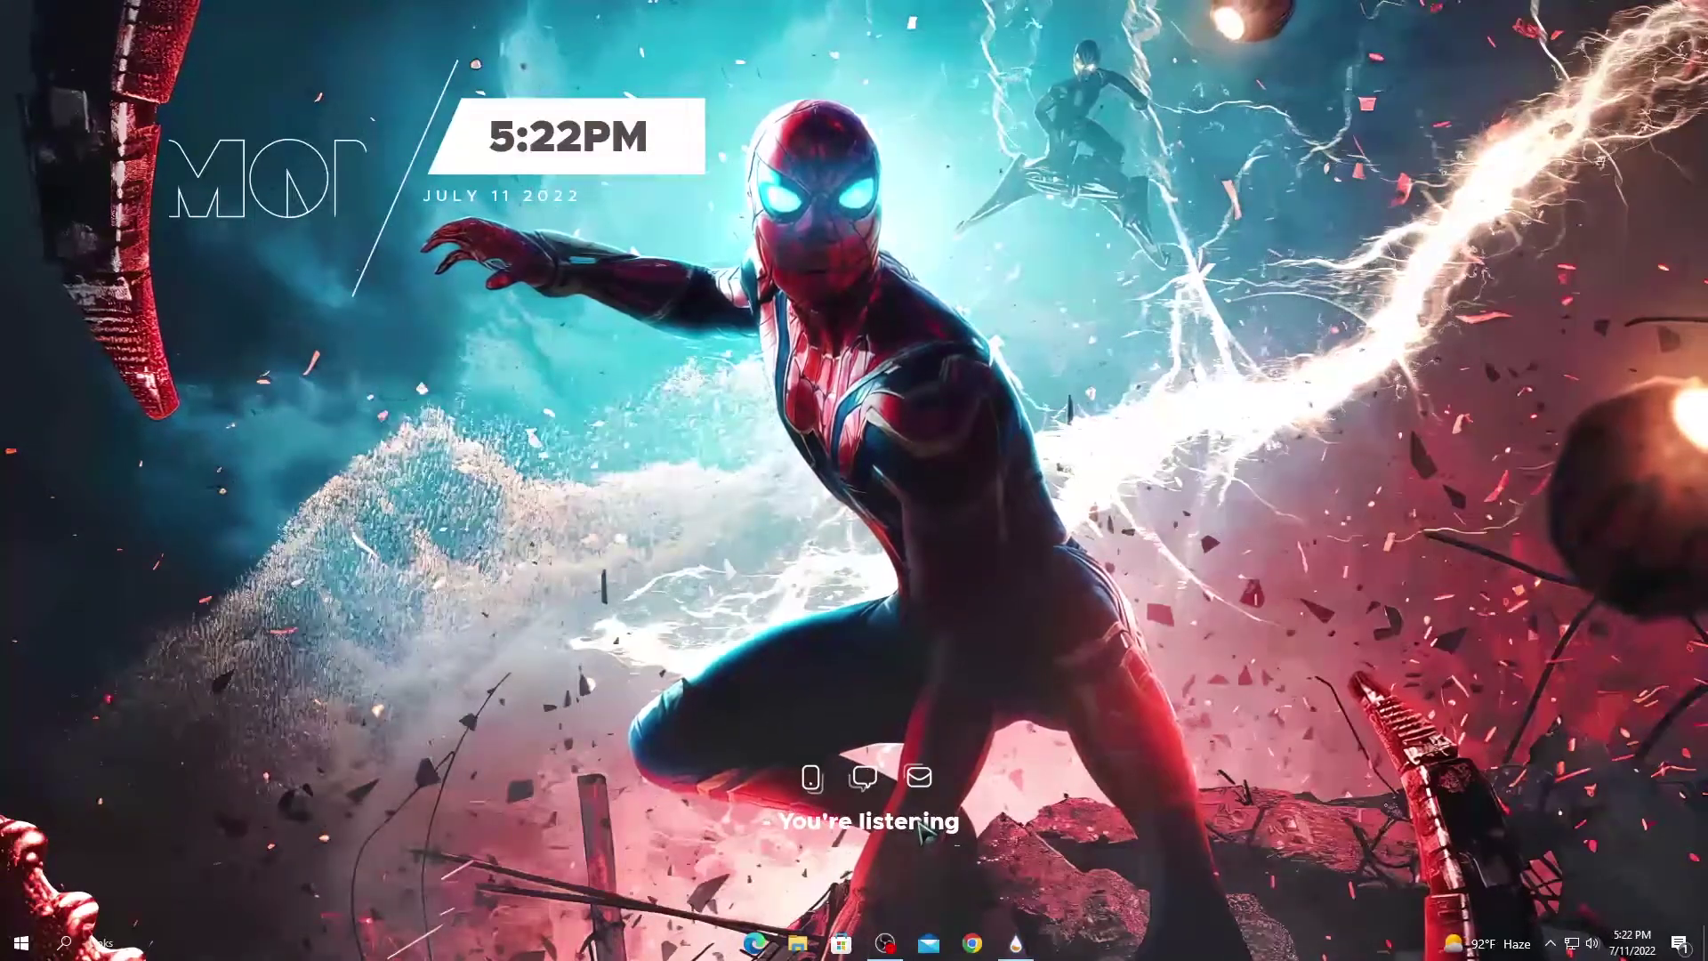
- Load Vecto's Settings.ini skin, move its panel beside the Spider-Man figure to review the clock and weather options, and close it
{"action": "left_click", "coordinate": [1021, 941]}
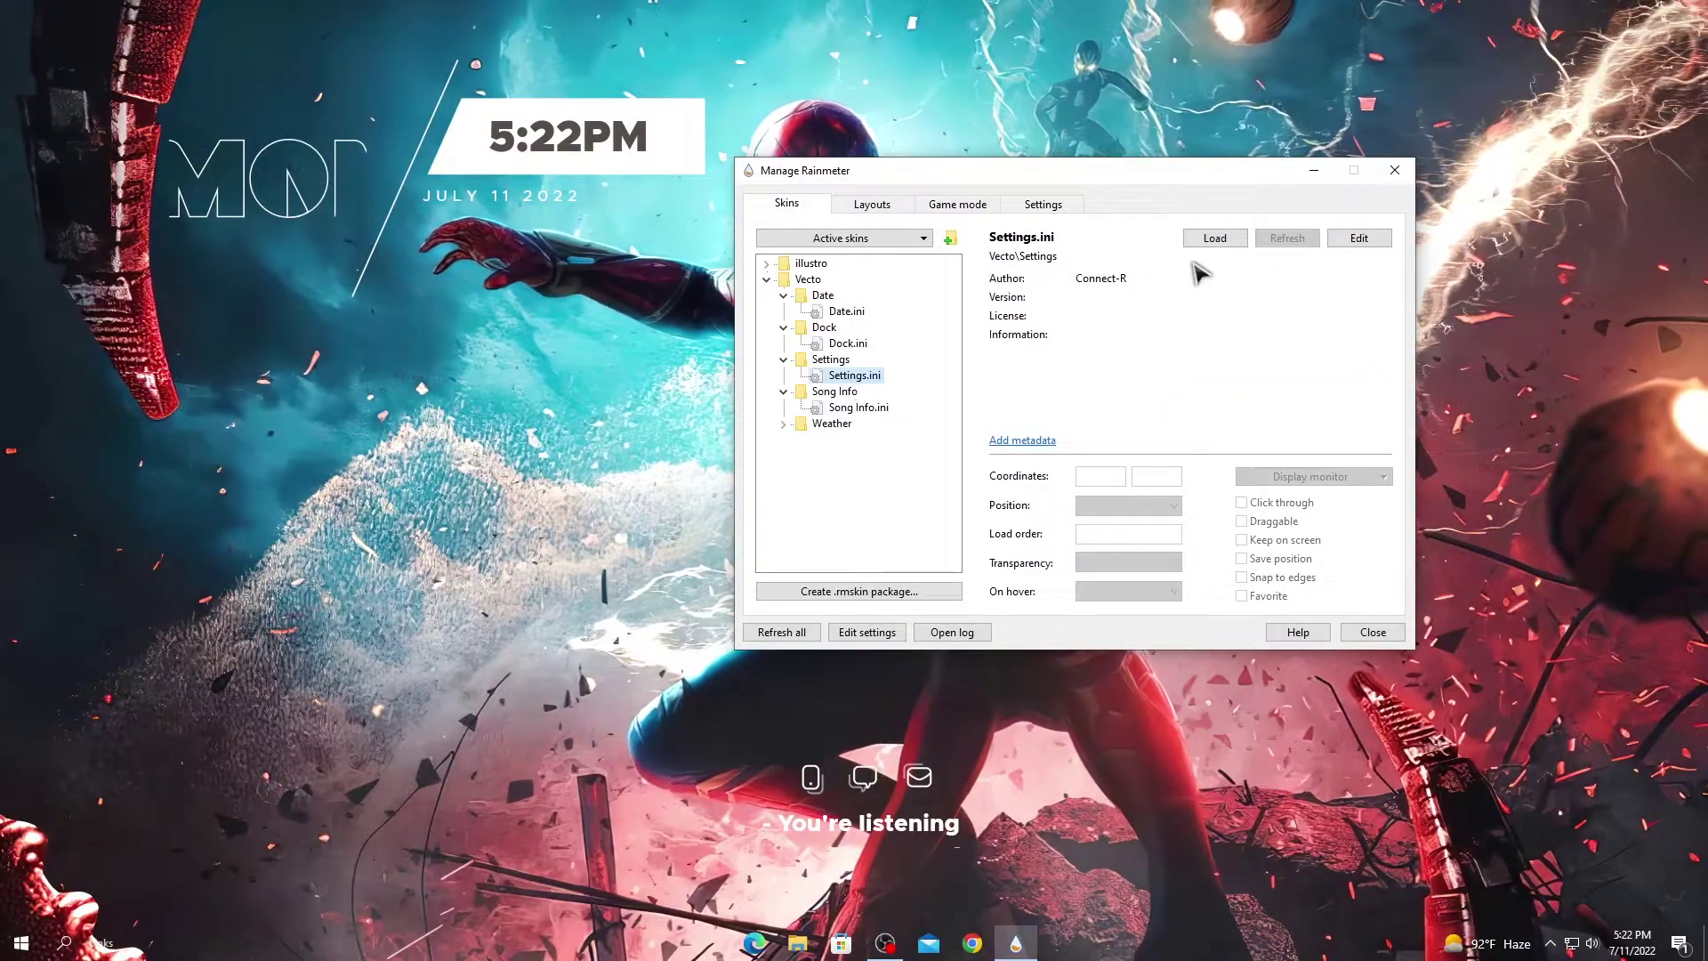
{"action": "left_click", "coordinate": [1210, 242]}
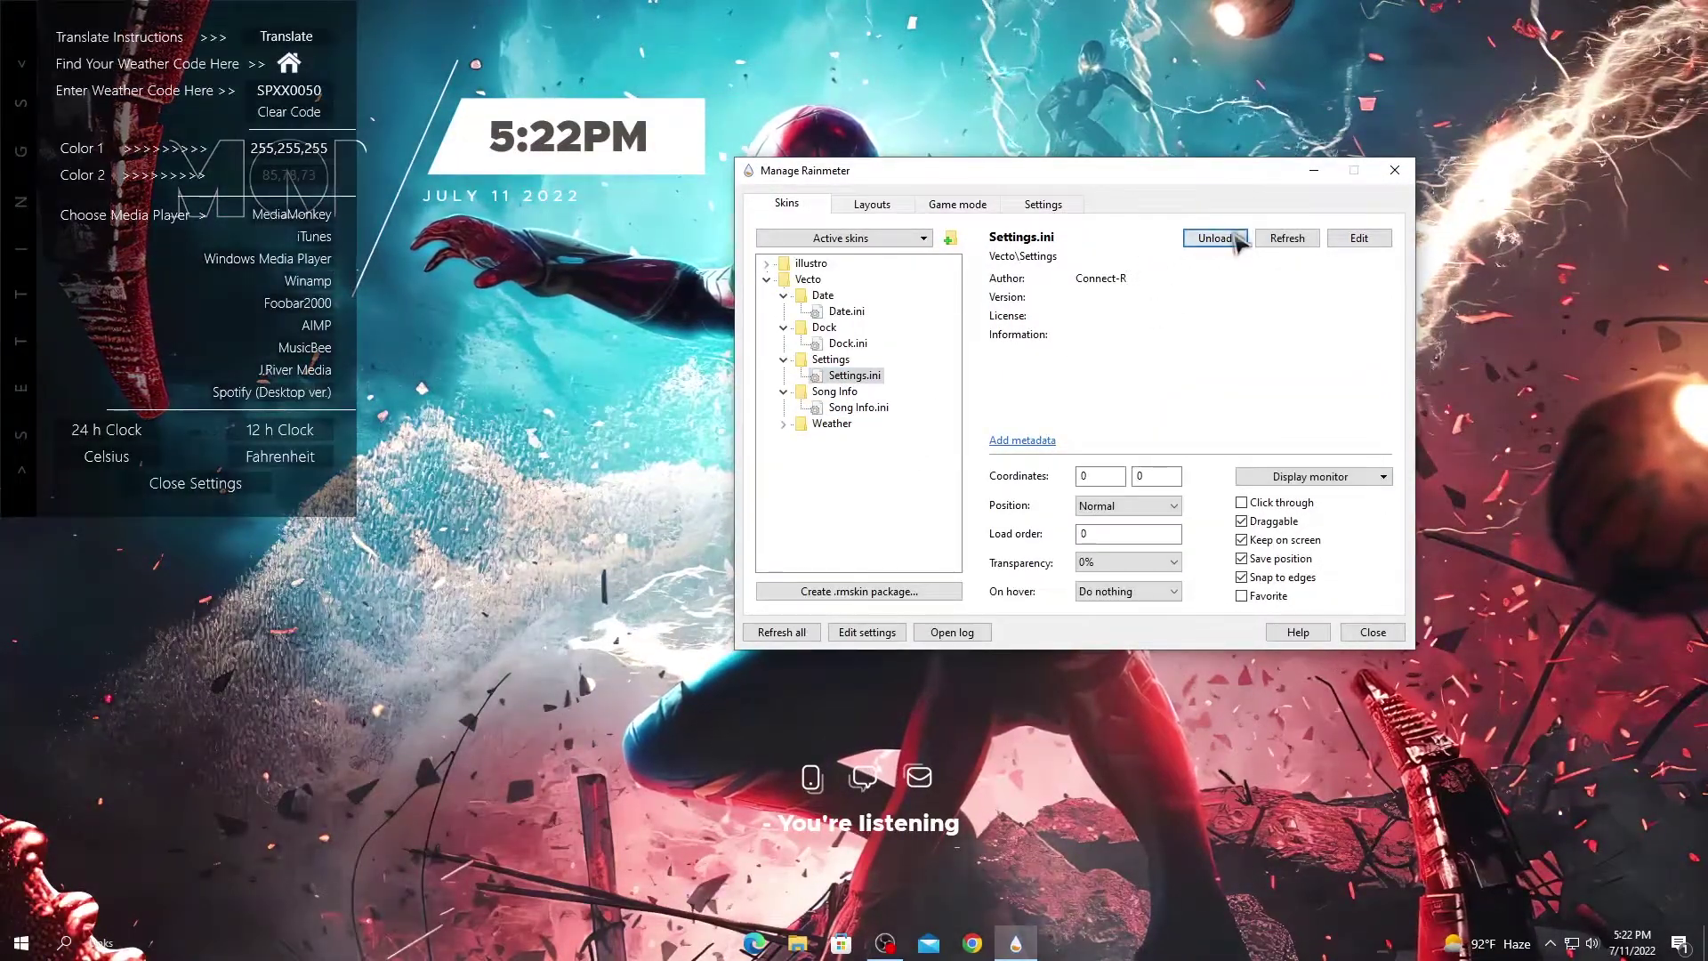
{"action": "left_click_drag", "start_coordinate": [311, 20], "coordinate": [1414, 160]}
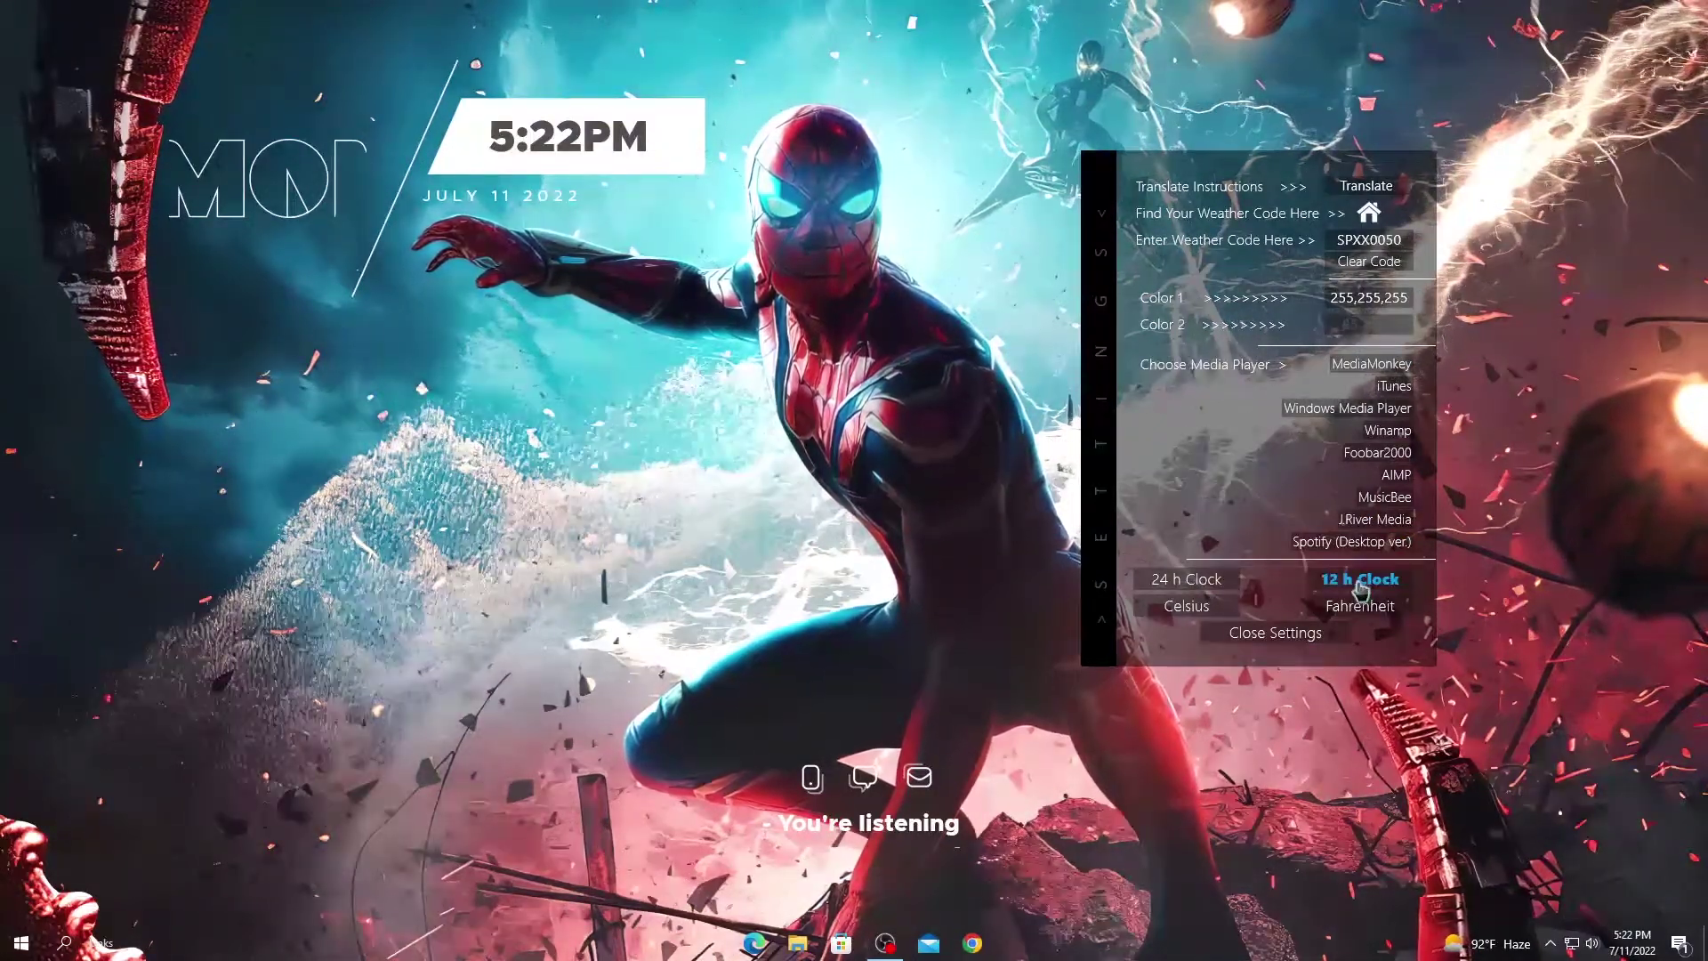
{"action": "left_click", "coordinate": [1279, 636]}
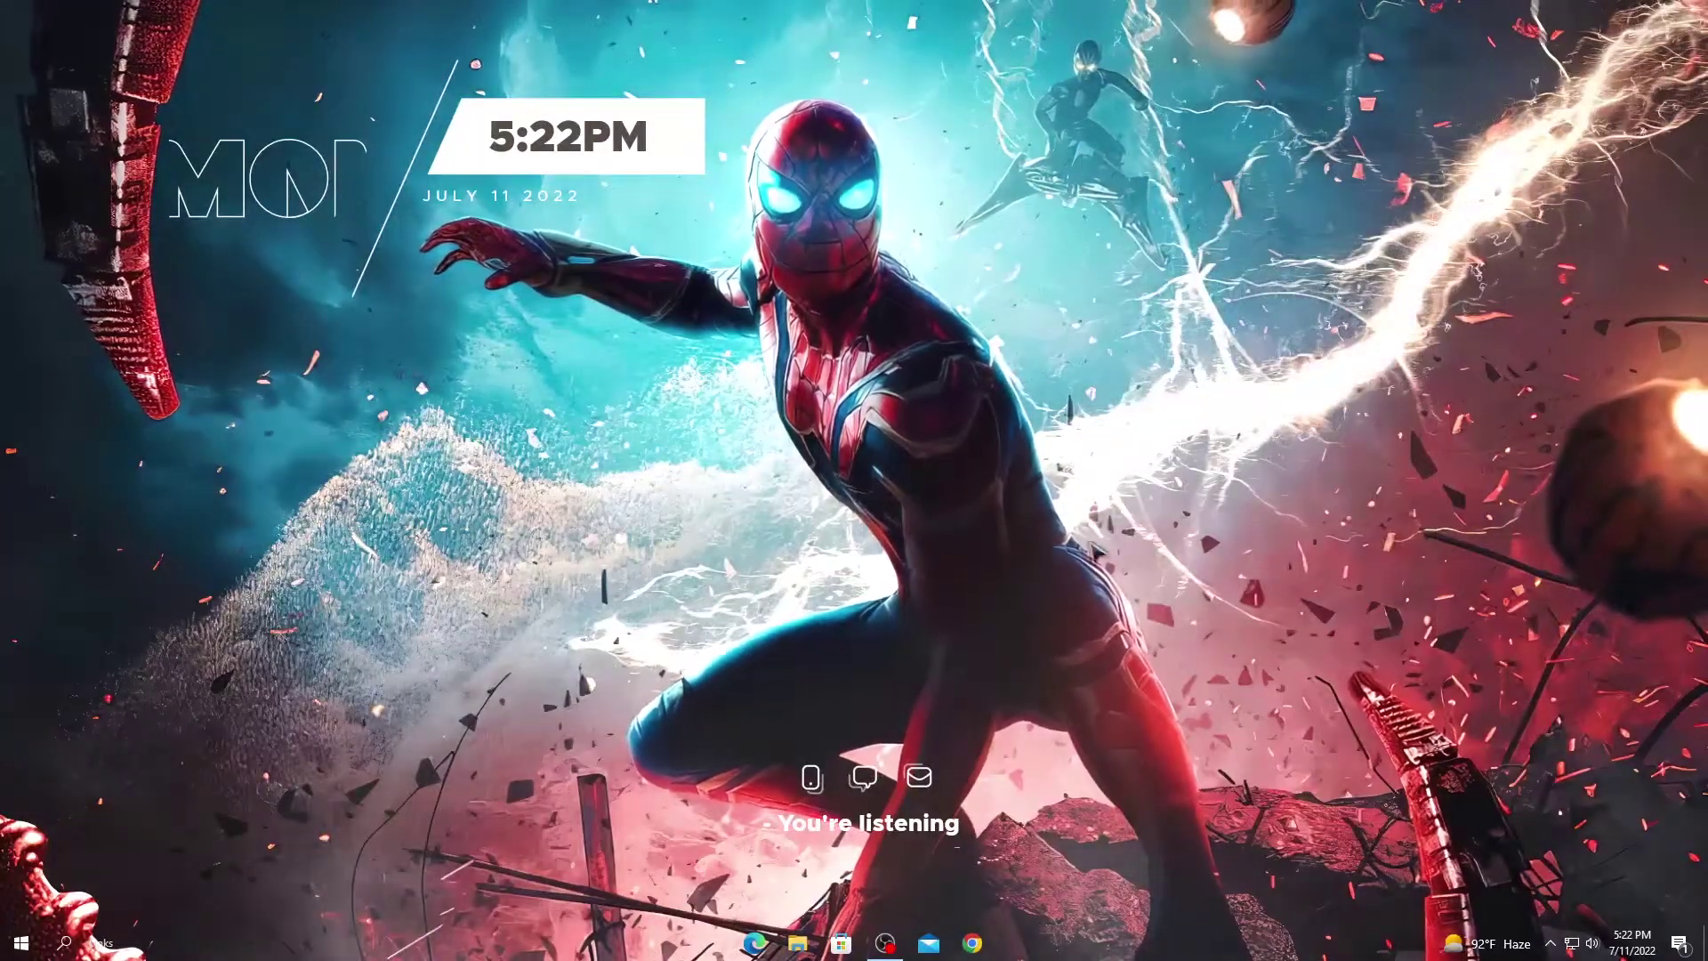
- Refresh the desktop, start playing Late Night Talking in Spotify, and minimize the player to check the song info widget
{"action": "right_click", "coordinate": [1119, 430]}
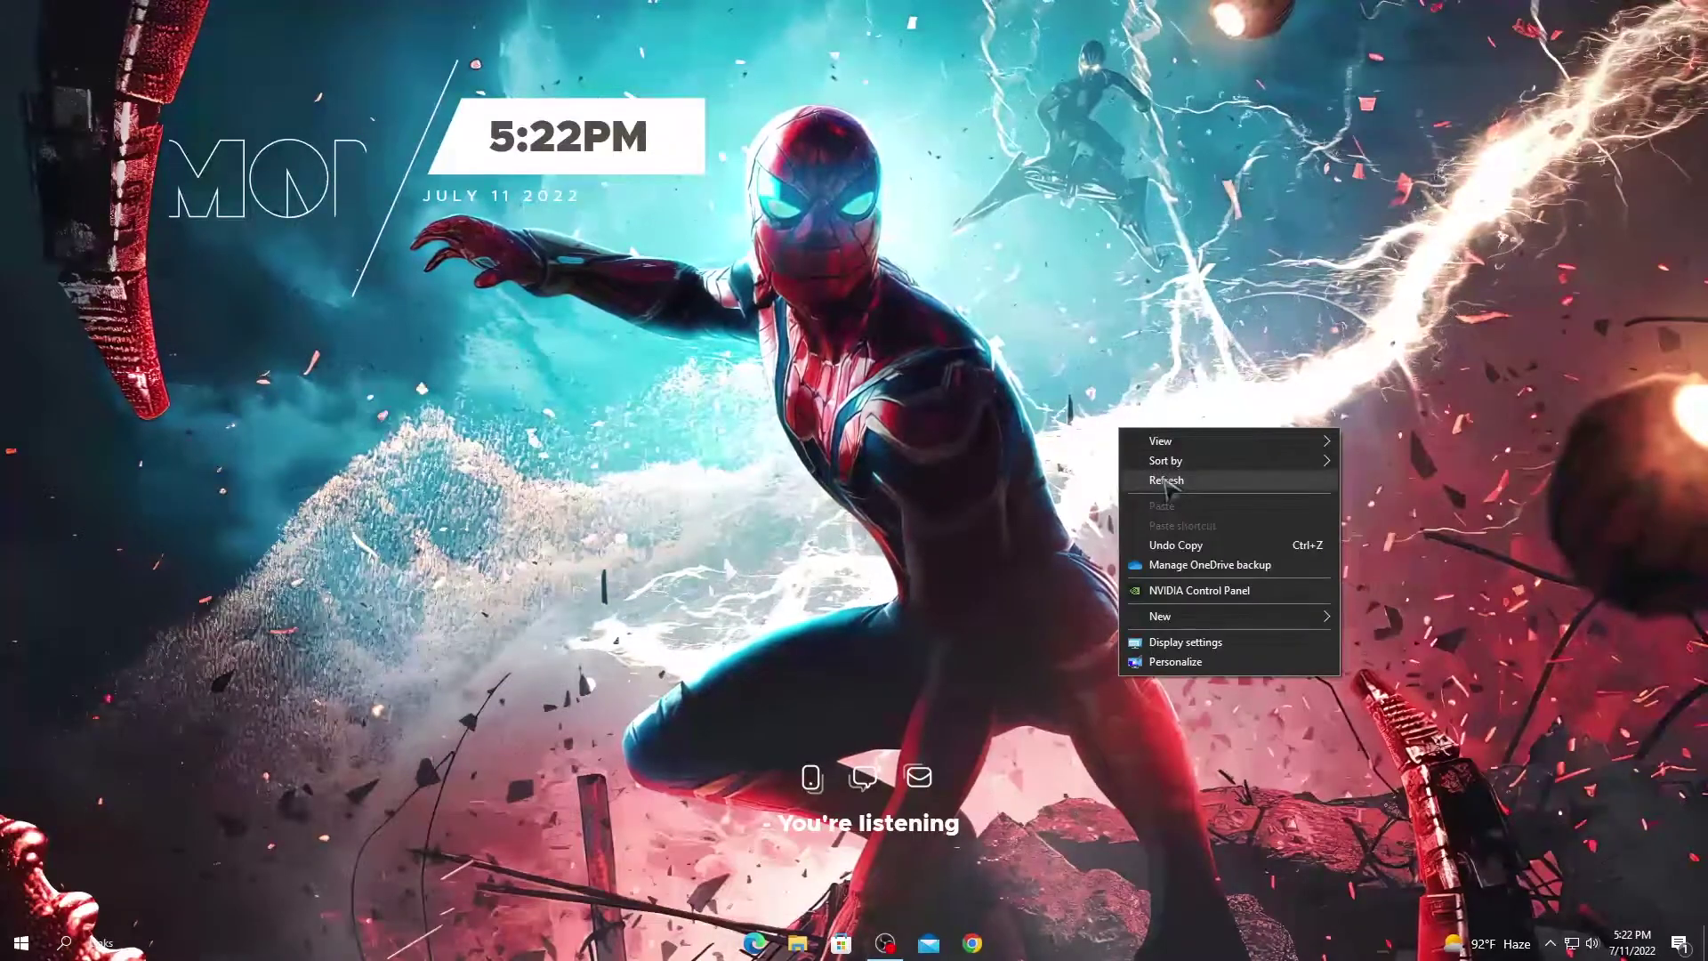
{"action": "left_click", "coordinate": [1166, 481]}
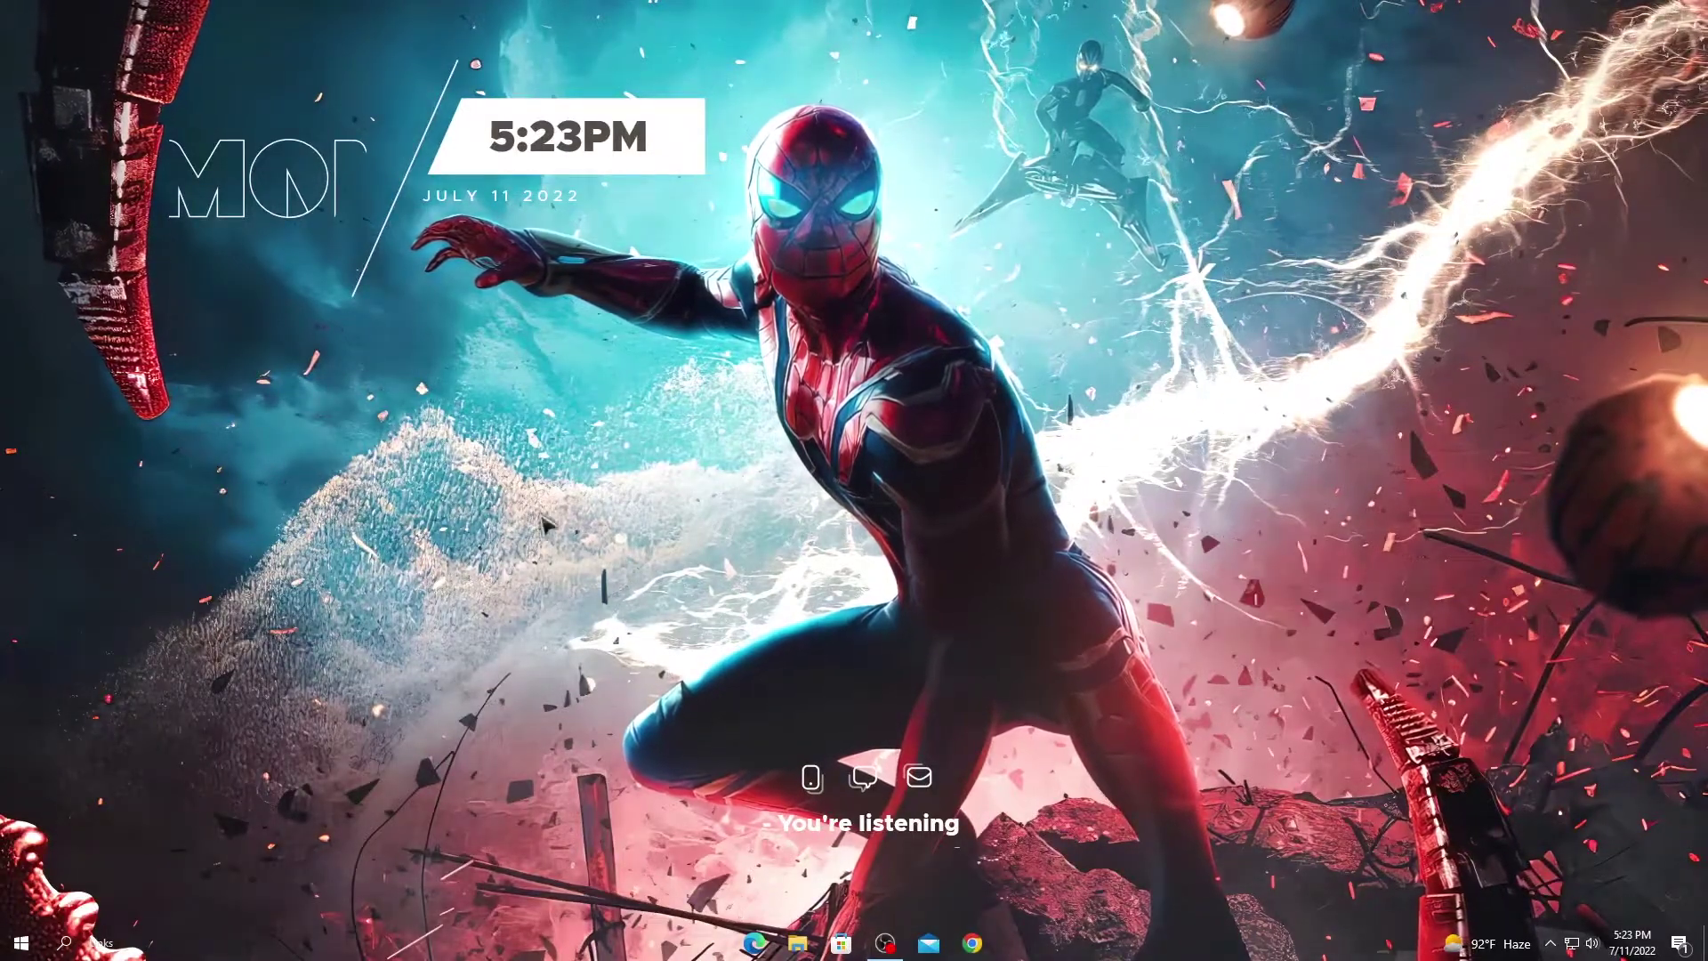
{"action": "left_click", "coordinate": [21, 942]}
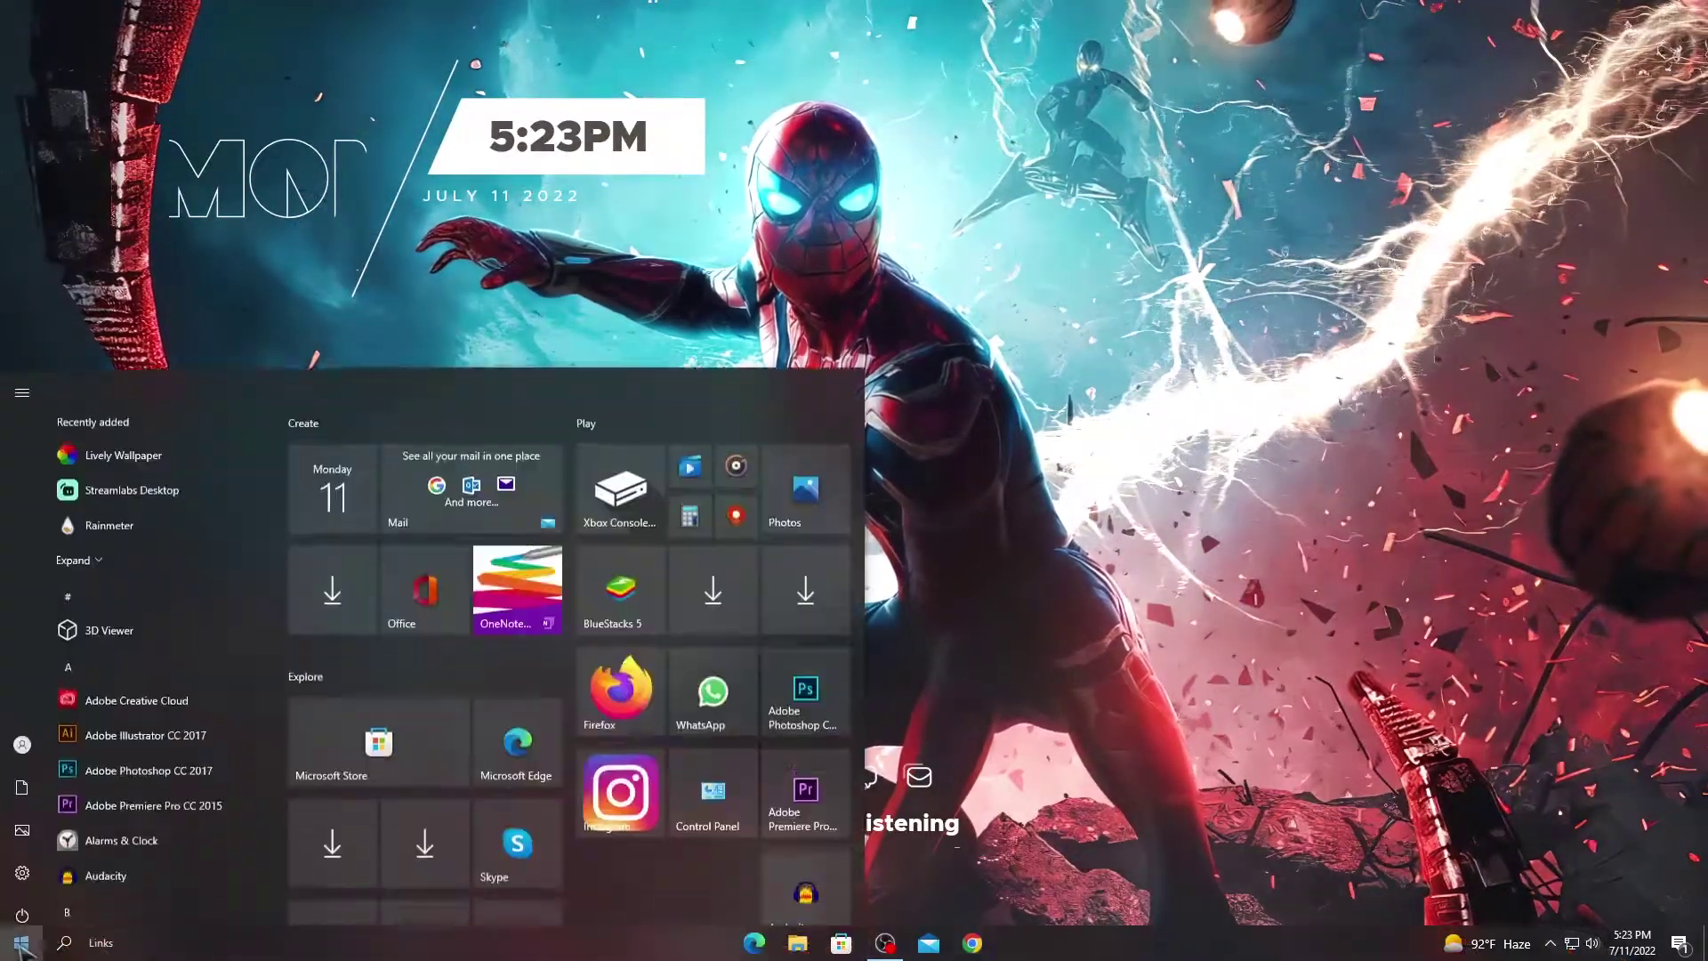
{"action": "scroll", "coordinate": [120, 676], "scroll_direction": "down", "scroll_amount": 6}
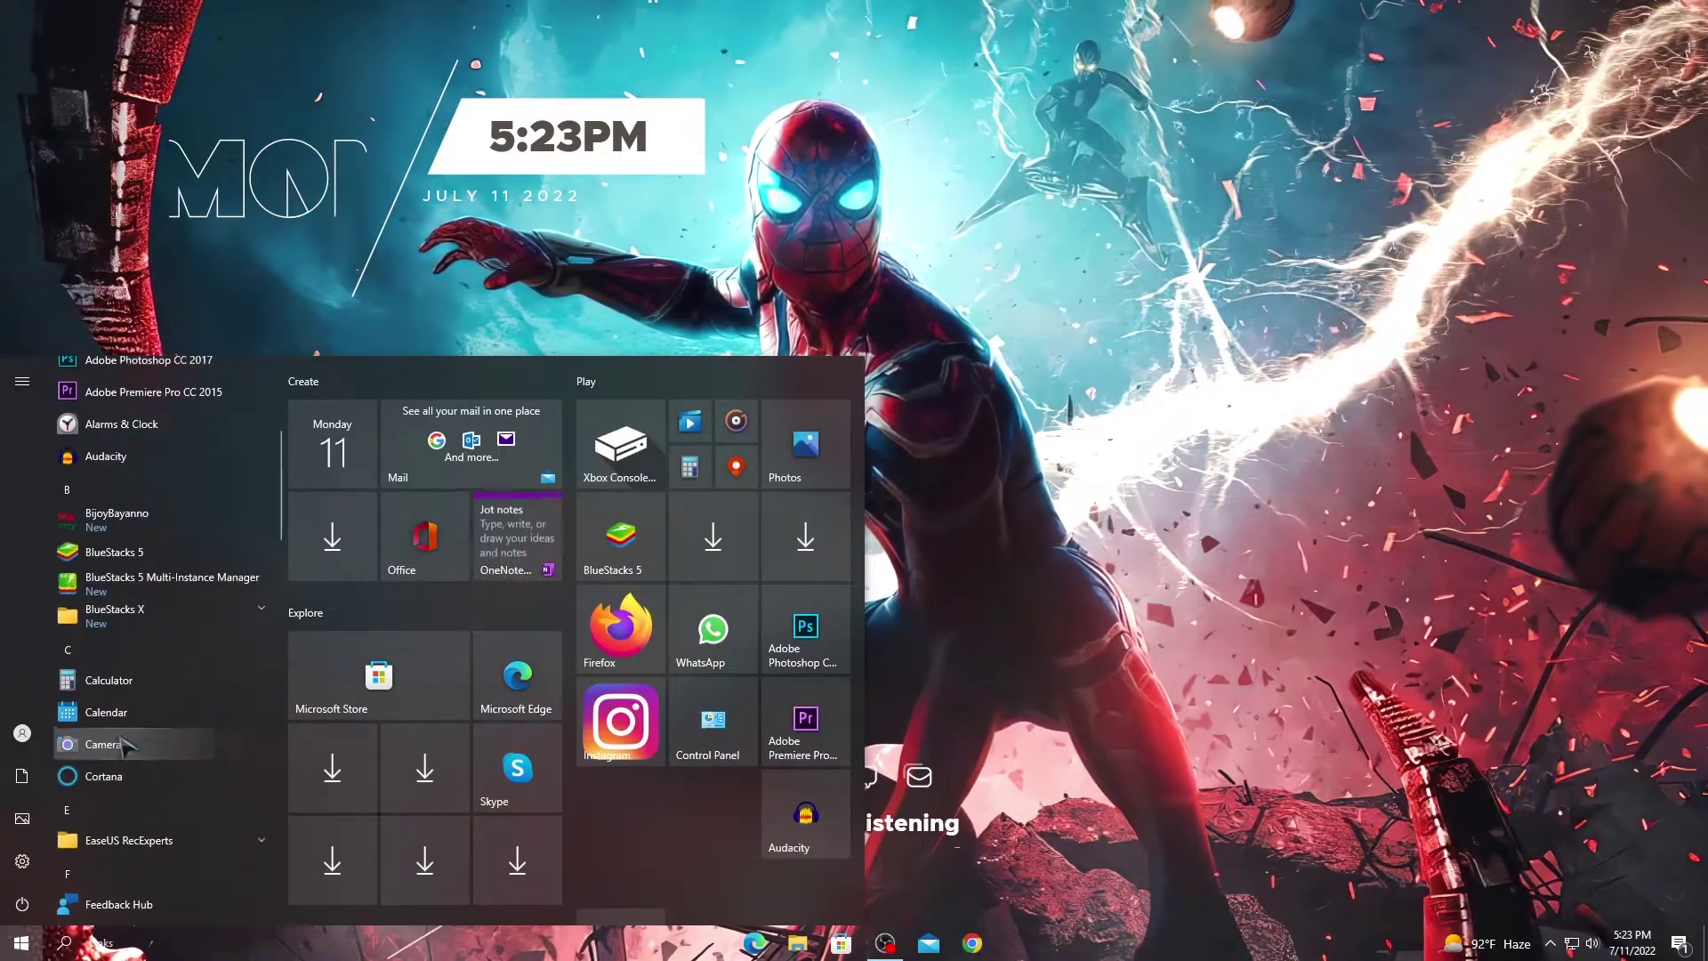
{"action": "scroll", "coordinate": [129, 747], "scroll_direction": "down", "scroll_amount": 8}
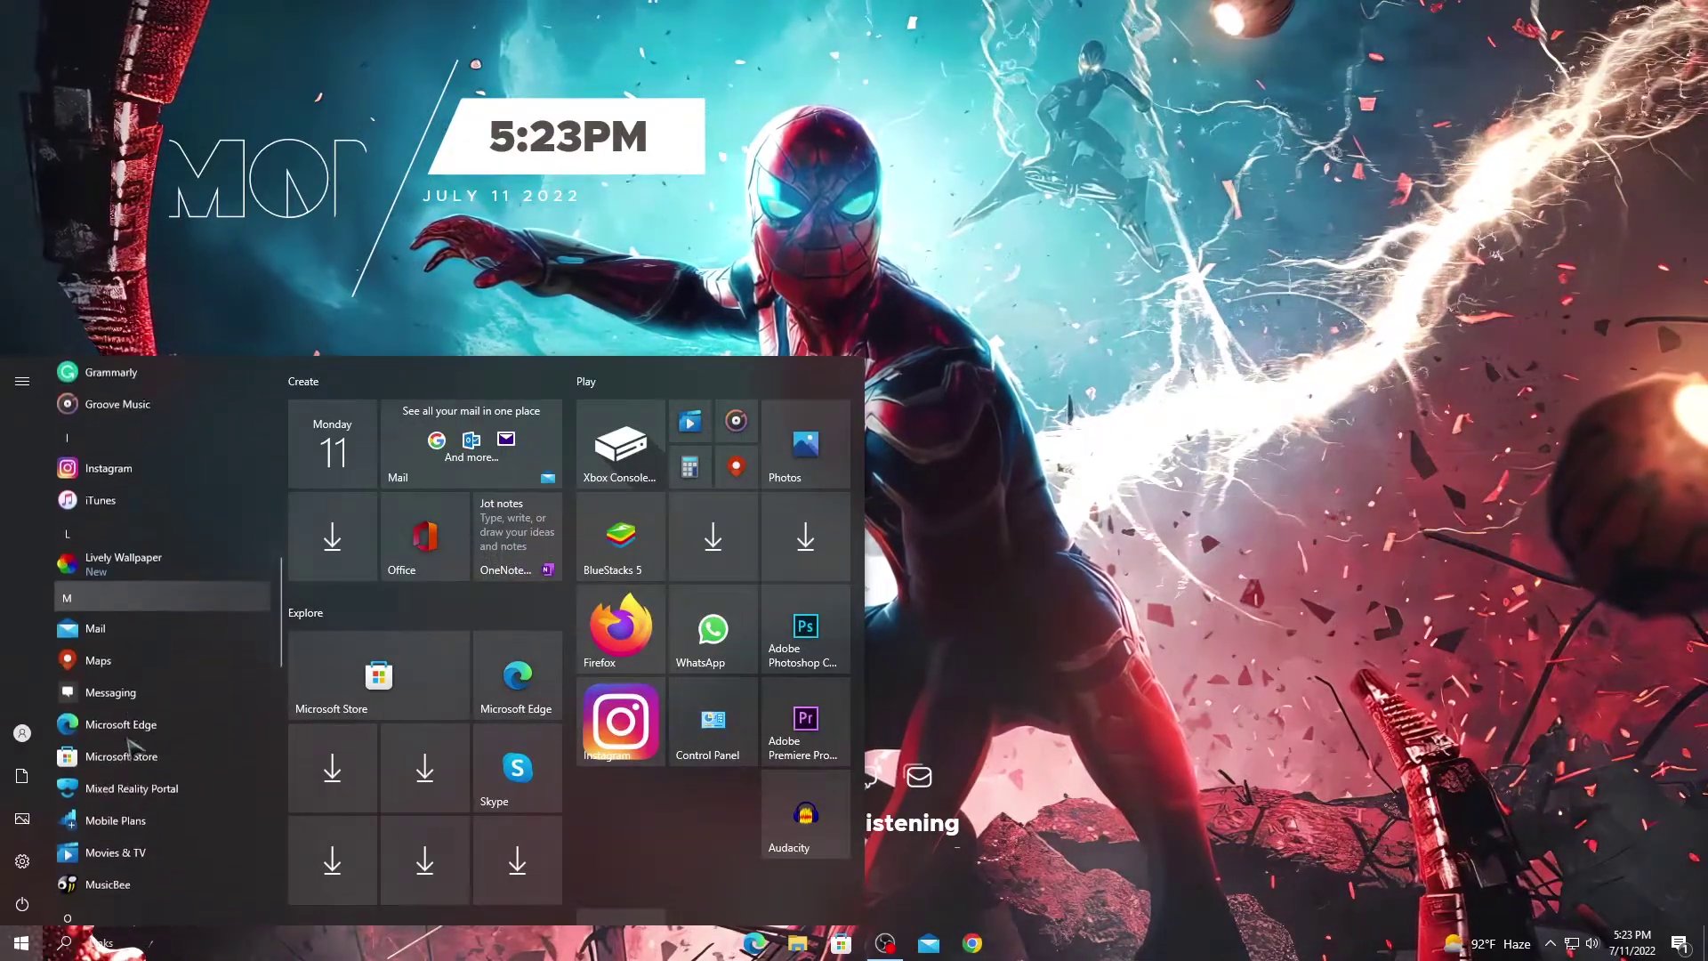
{"action": "scroll", "coordinate": [133, 752], "scroll_direction": "down", "scroll_amount": 5}
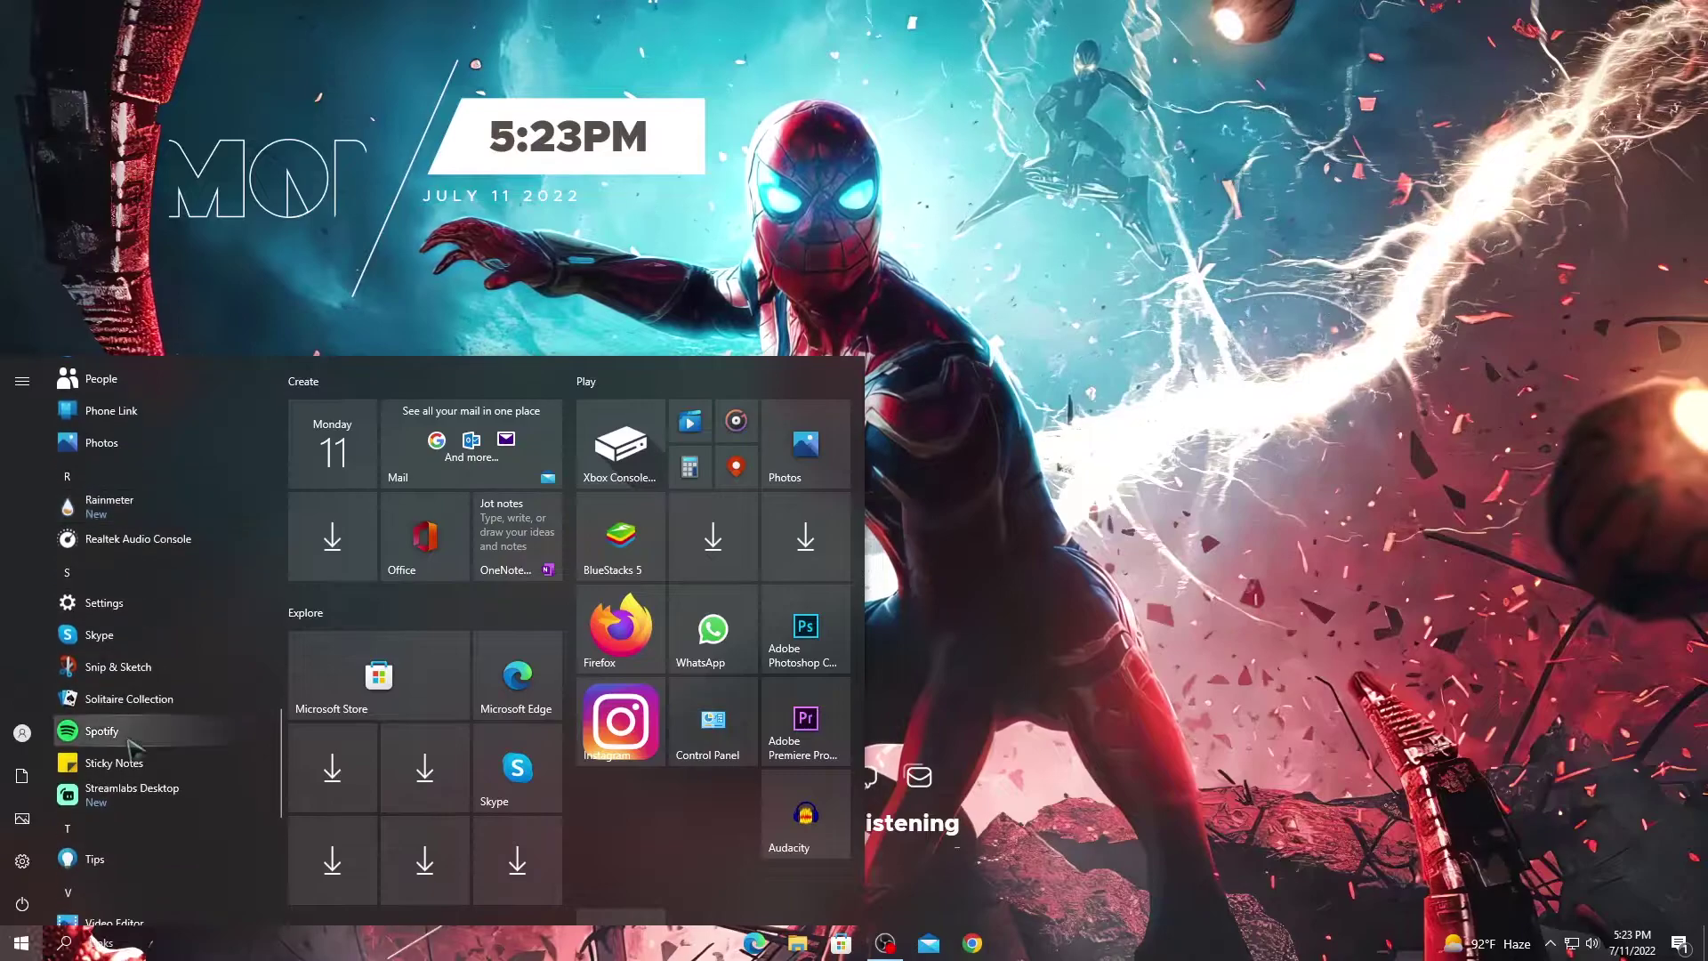
{"action": "left_click", "coordinate": [135, 745]}
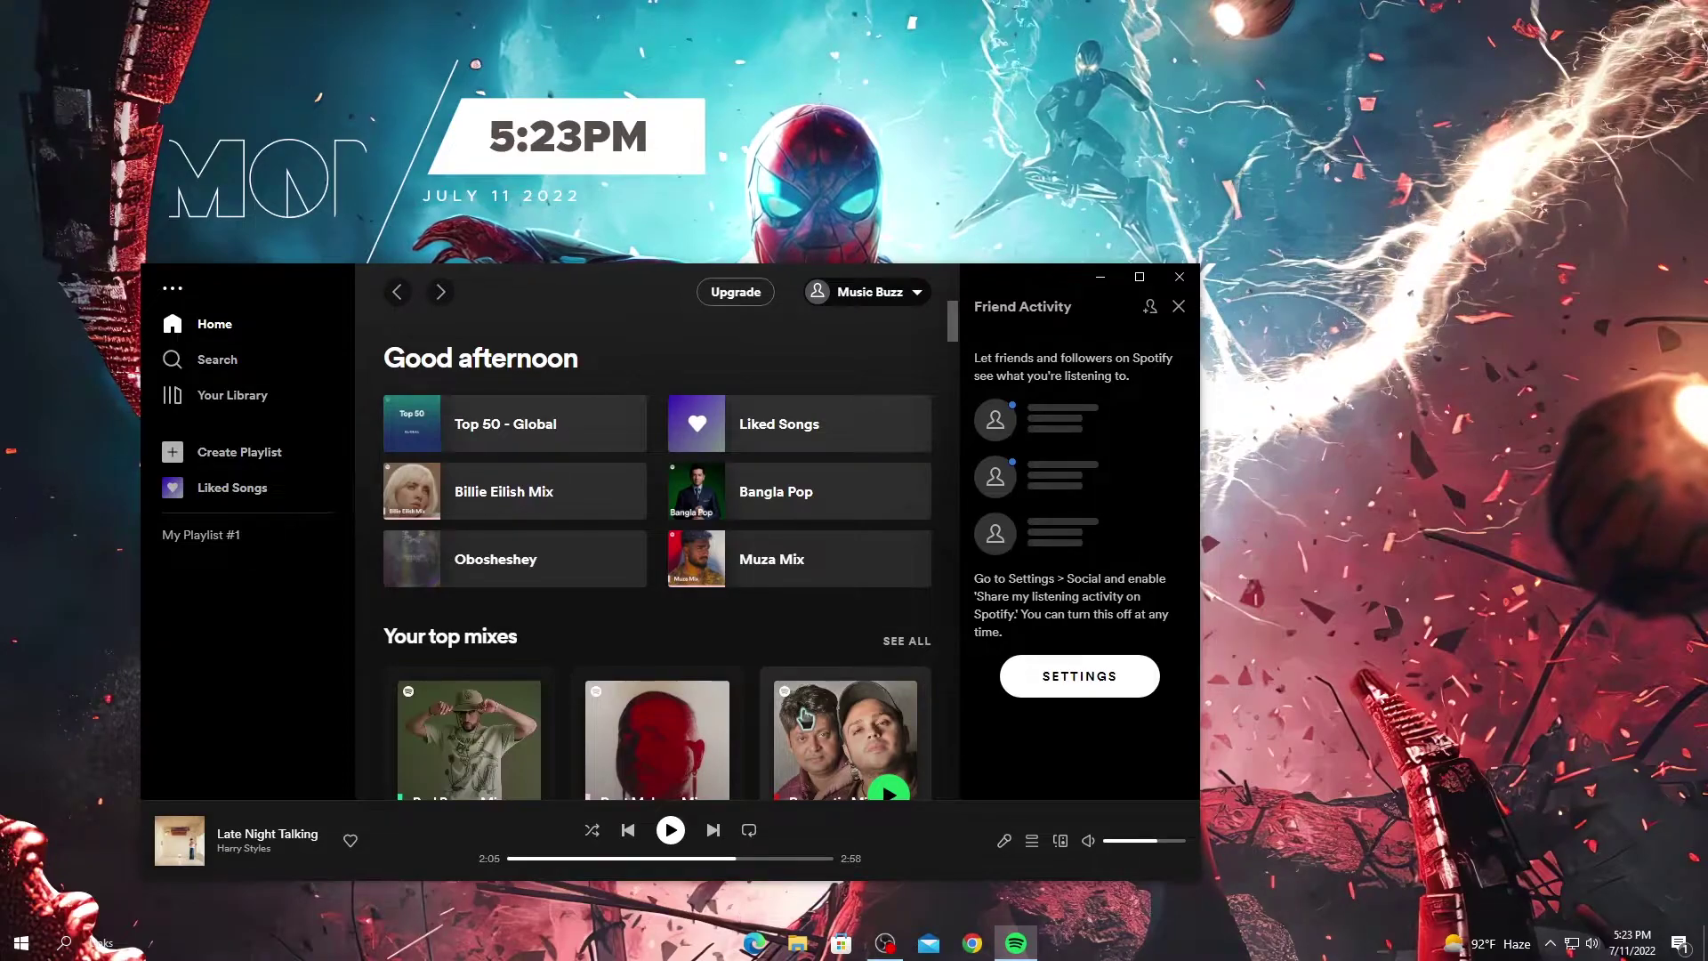
{"action": "left_click", "coordinate": [670, 830]}
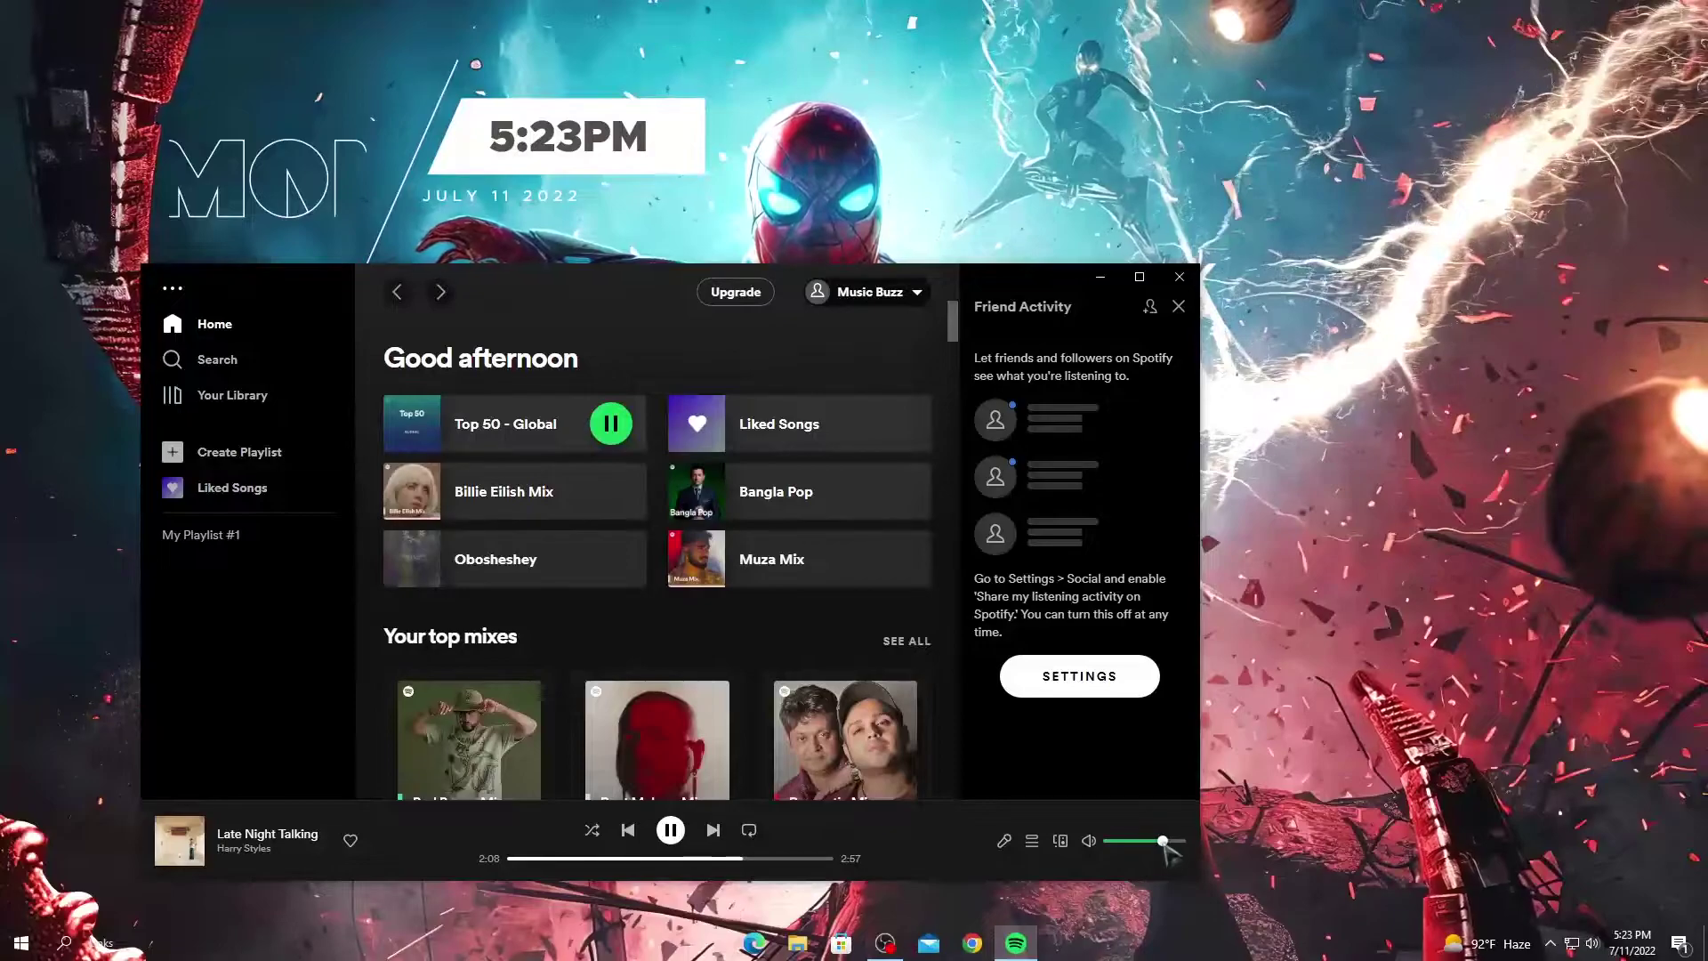
{"action": "left_click", "coordinate": [1104, 282]}
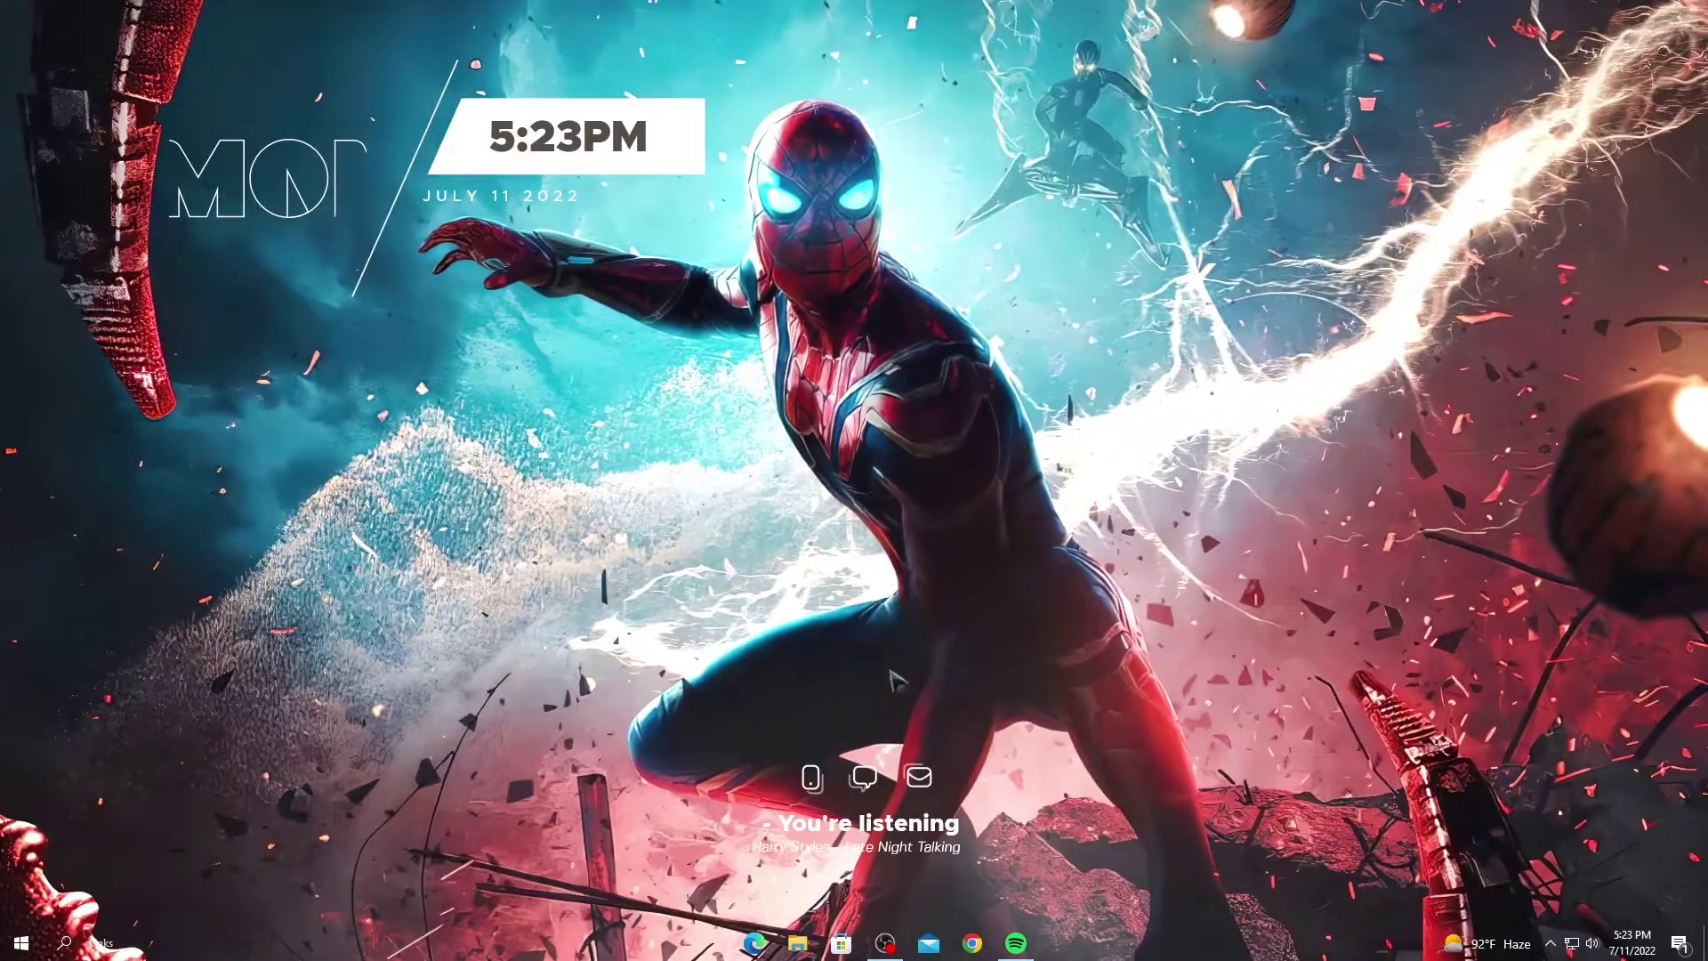
- Test the three Vecto dock icons for This PC, Facebook and Gmail, closing each opened window, and refresh the desktop
{"action": "left_click", "coordinate": [812, 780]}
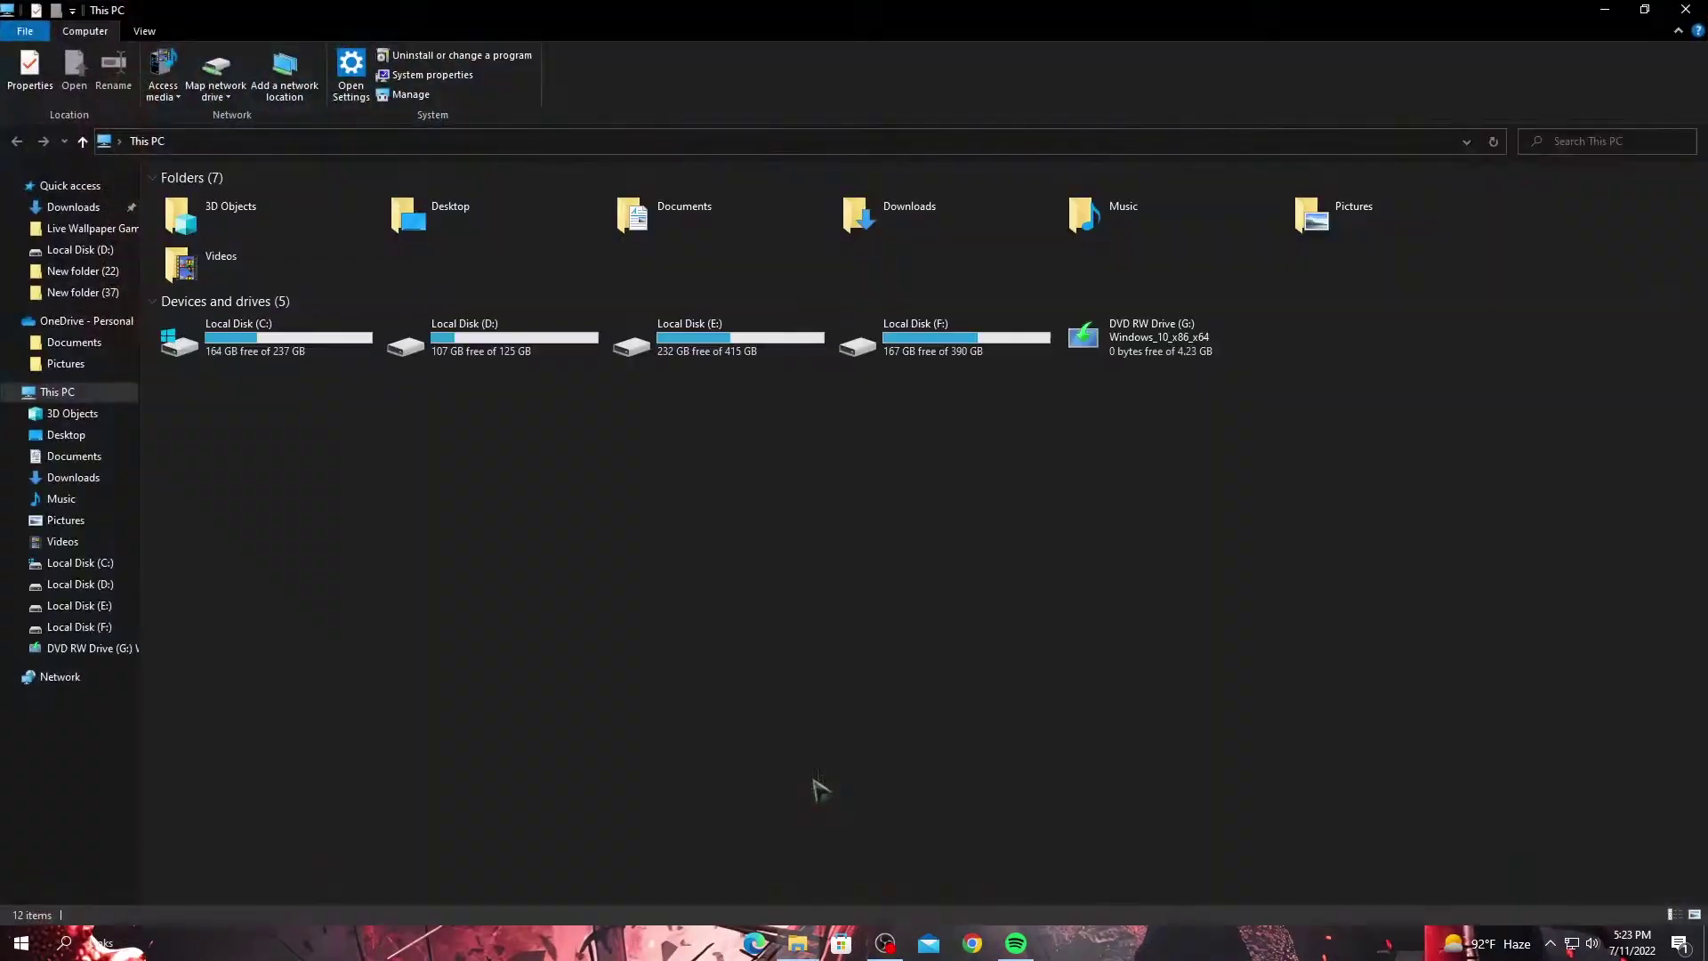
{"action": "left_click", "coordinate": [1681, 11]}
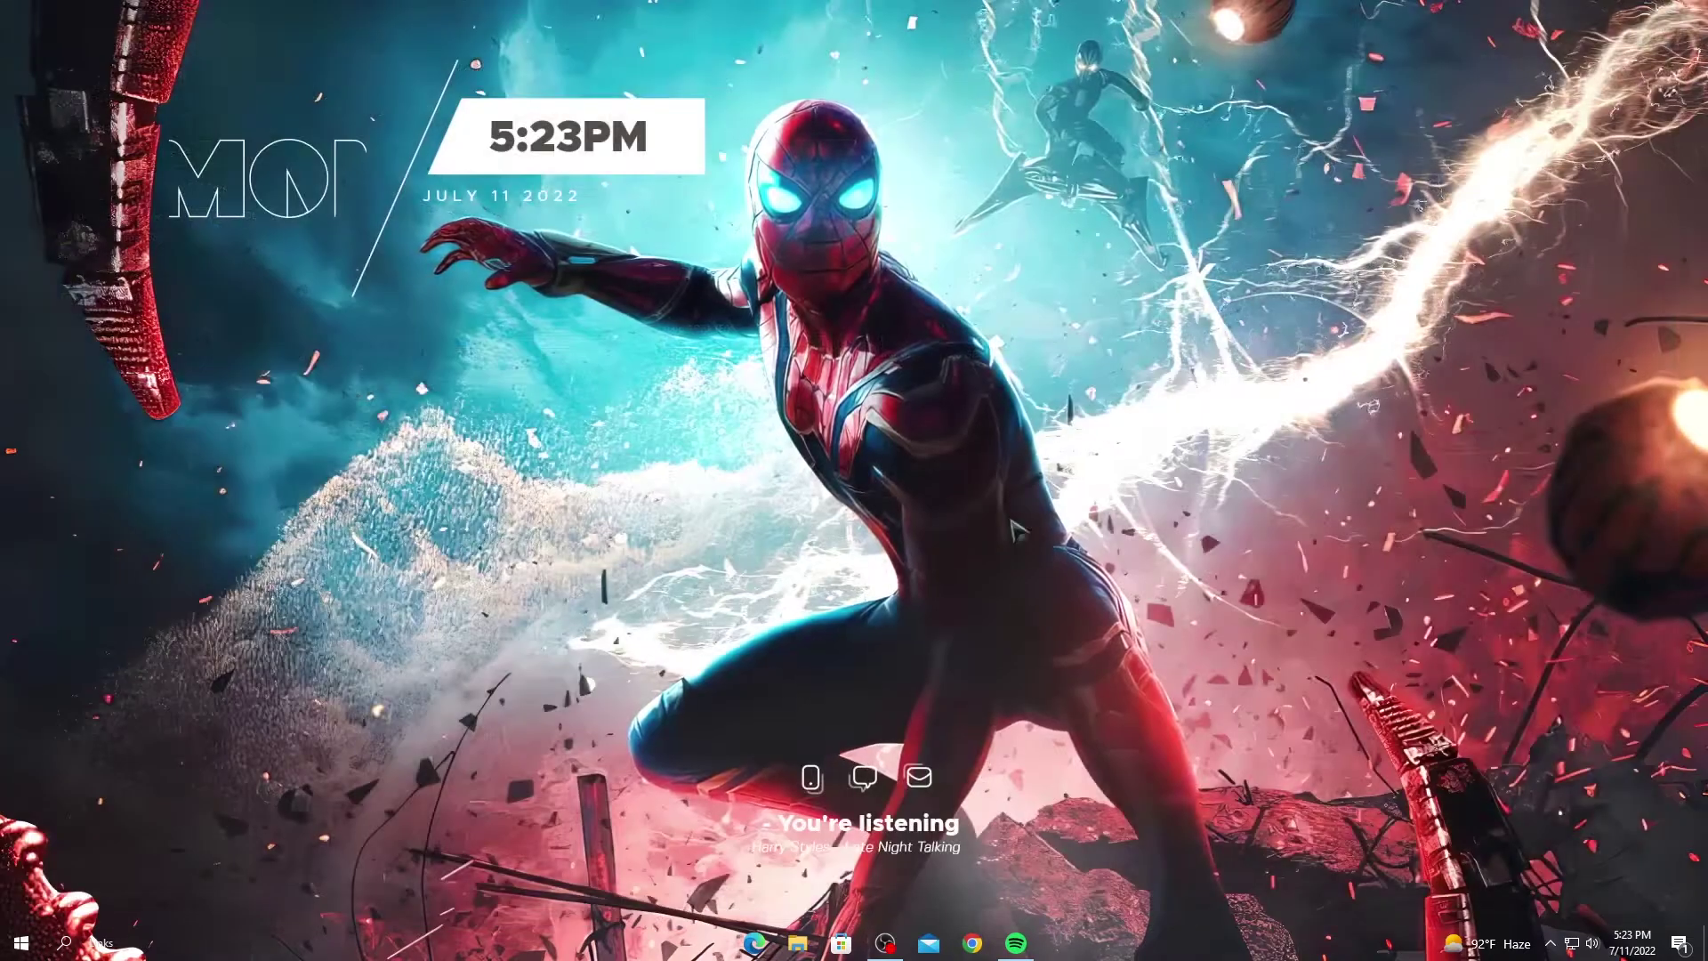
{"action": "left_click", "coordinate": [867, 779]}
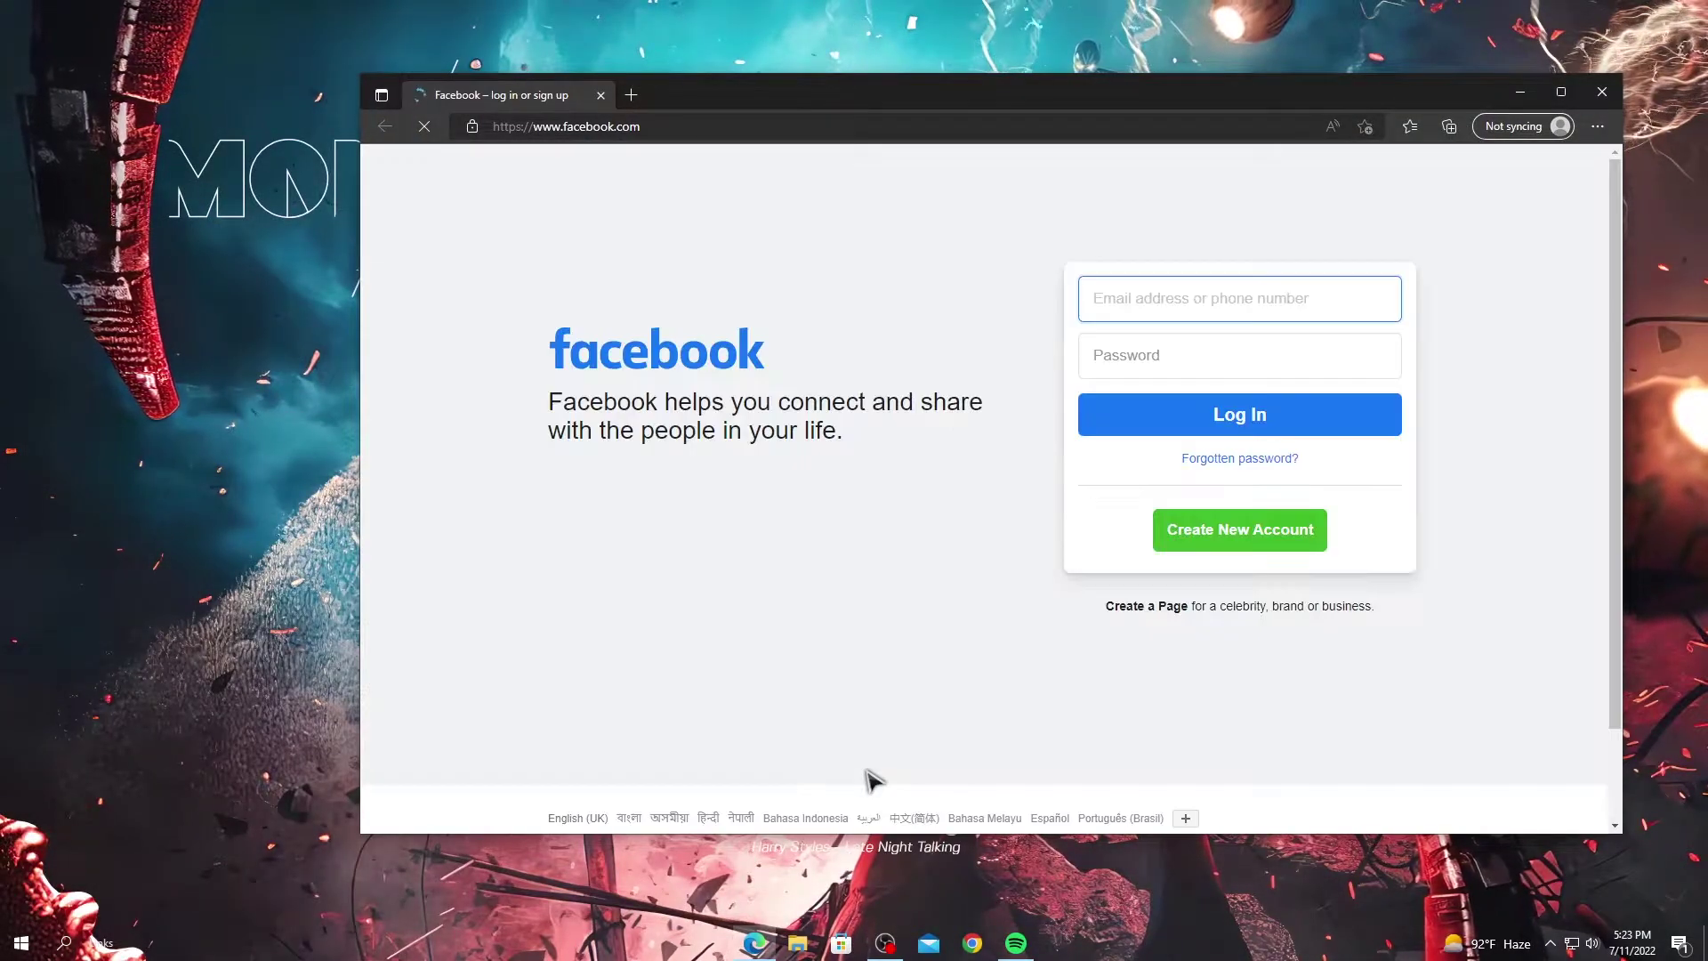
{"action": "left_click", "coordinate": [1606, 99]}
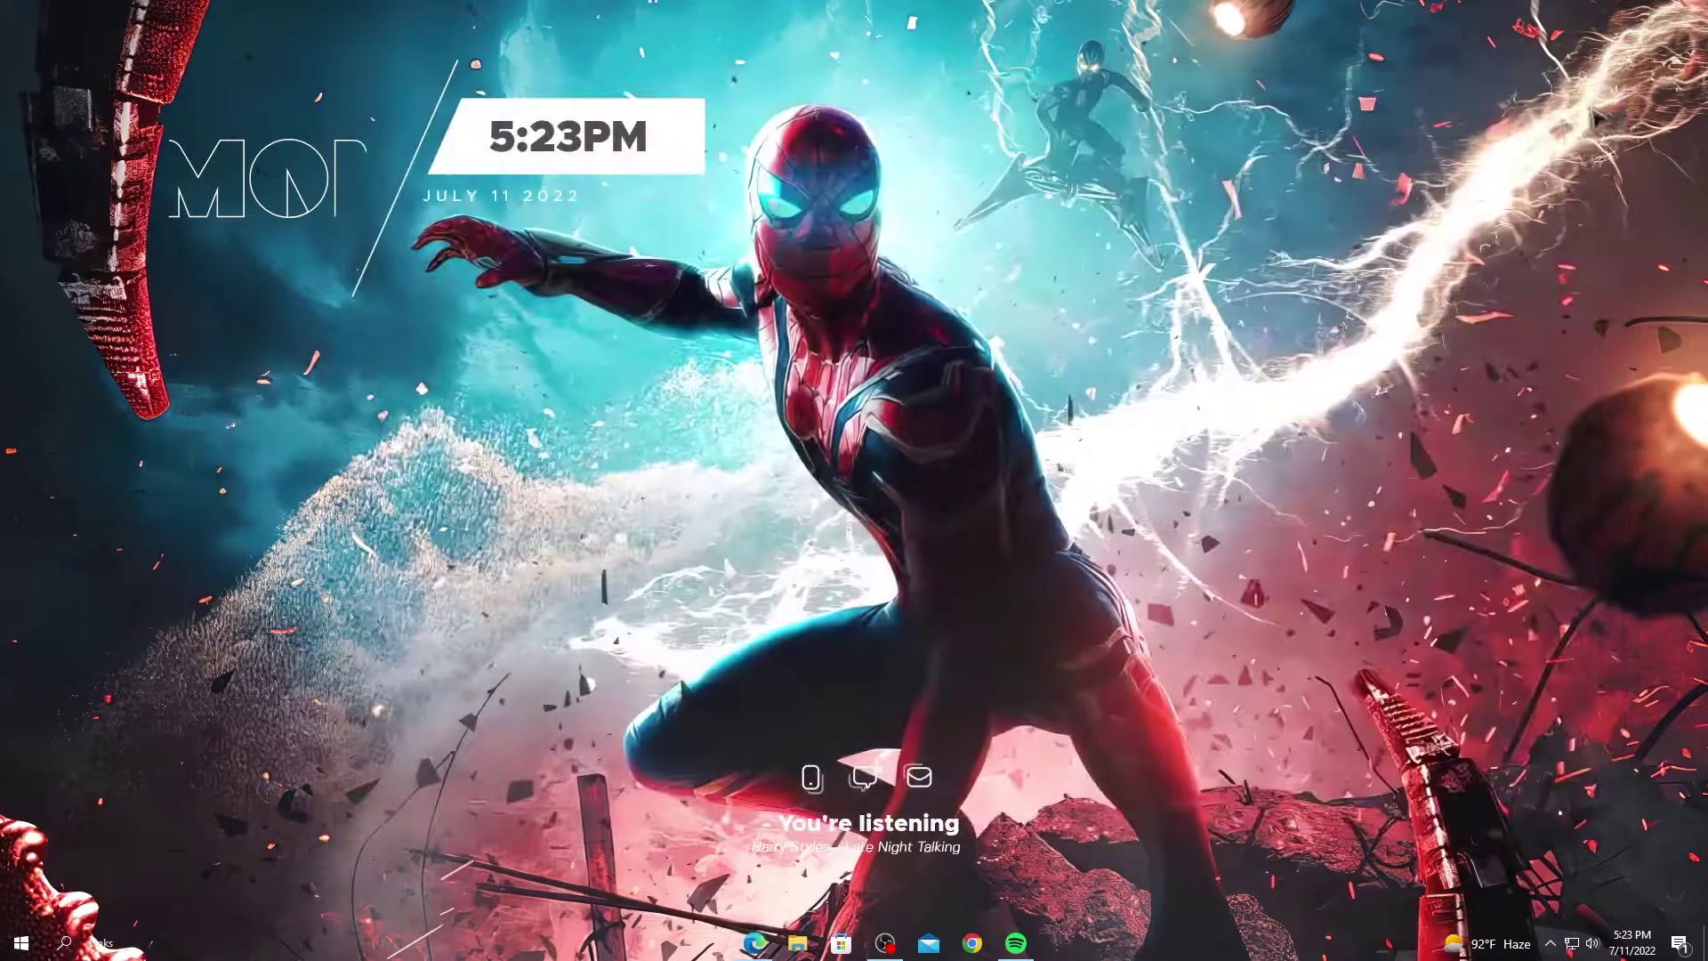
{"action": "left_click", "coordinate": [920, 781]}
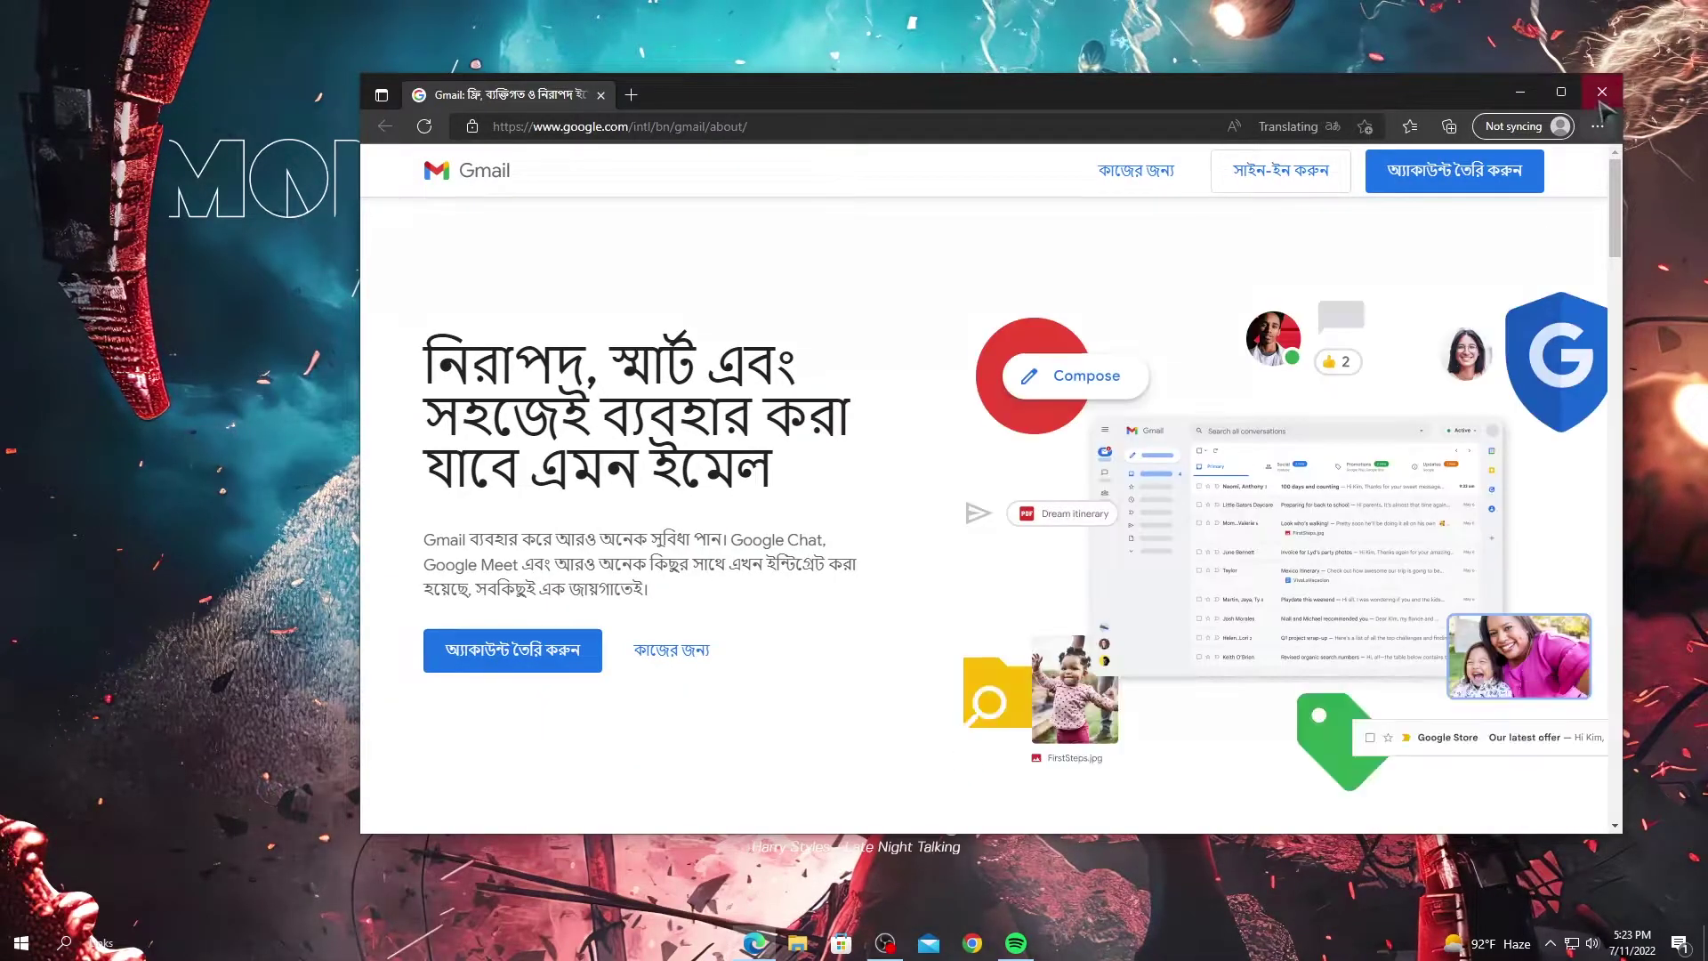
{"action": "left_click", "coordinate": [1601, 92]}
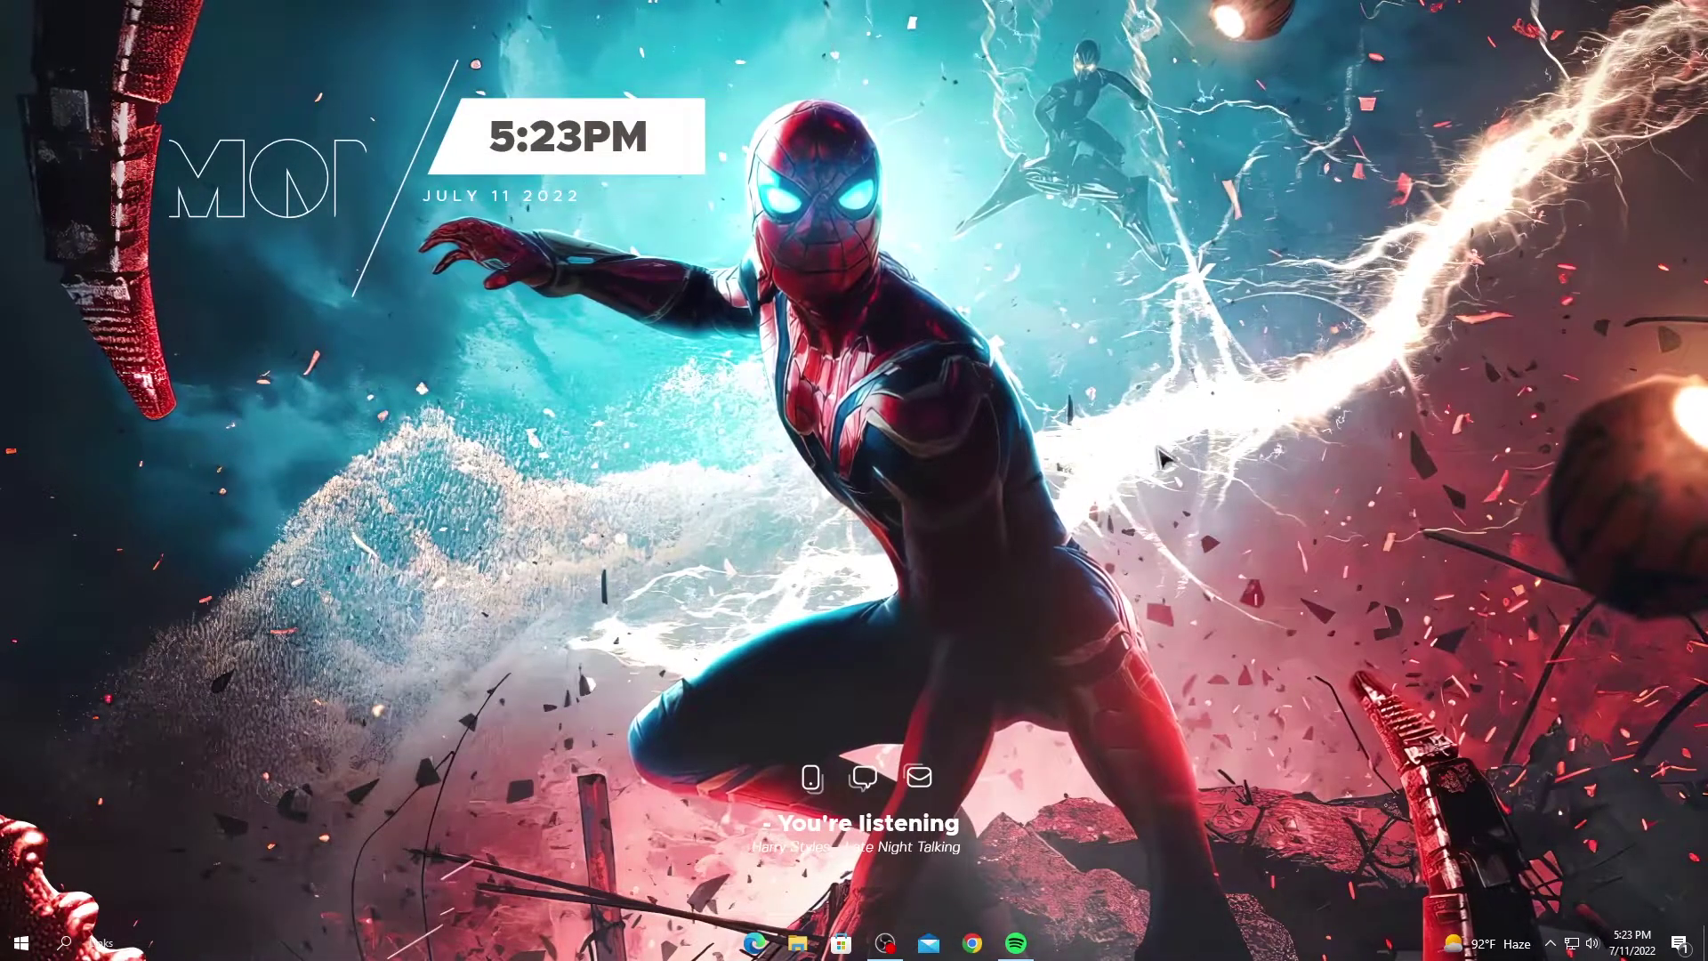
{"action": "right_click", "coordinate": [1112, 369]}
{"action": "left_click", "coordinate": [1153, 428]}
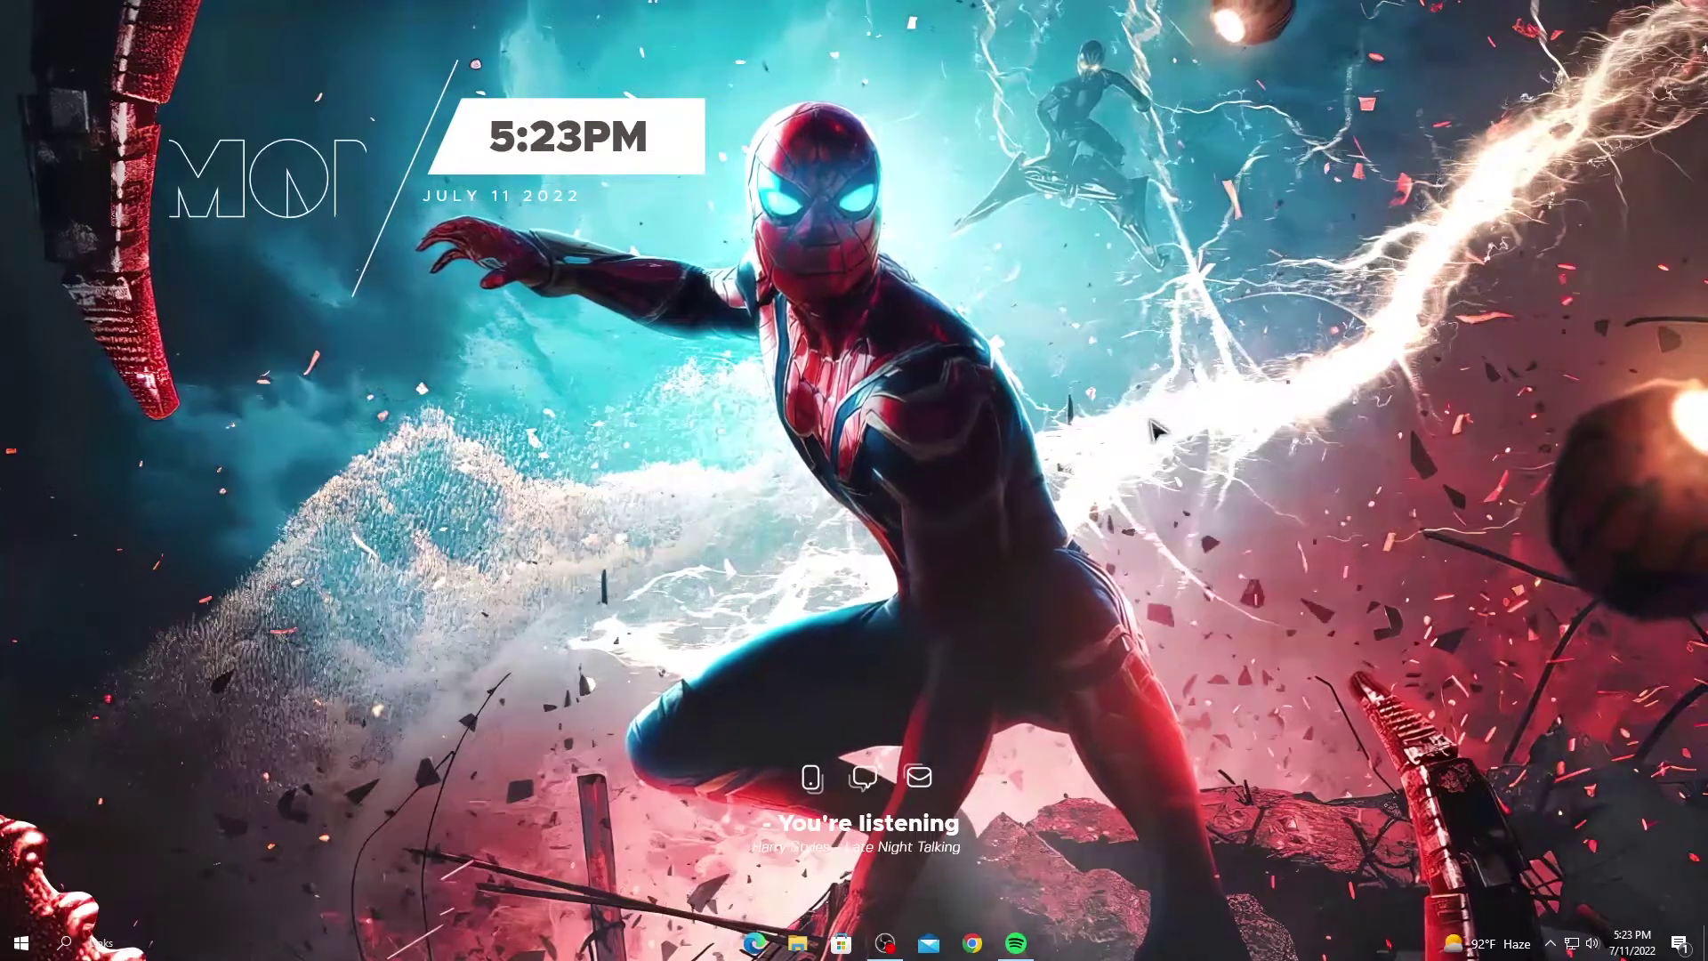